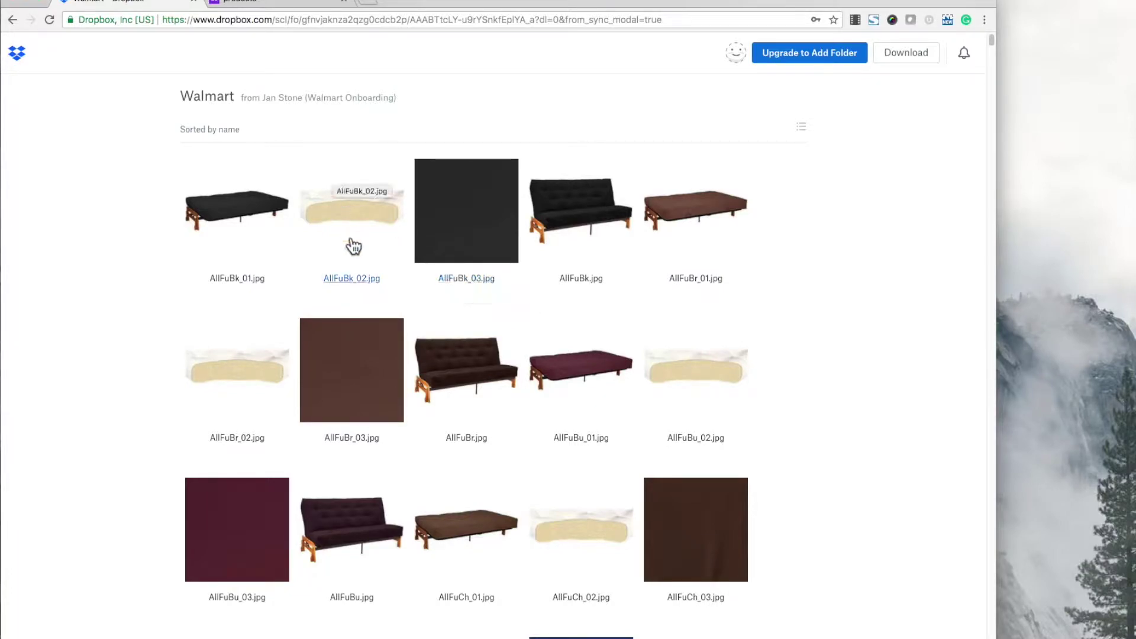
Inspect the first GeekSeller product's Main, Additional Image 1 and Additional Image 2 URL fields.
click(271, 4)
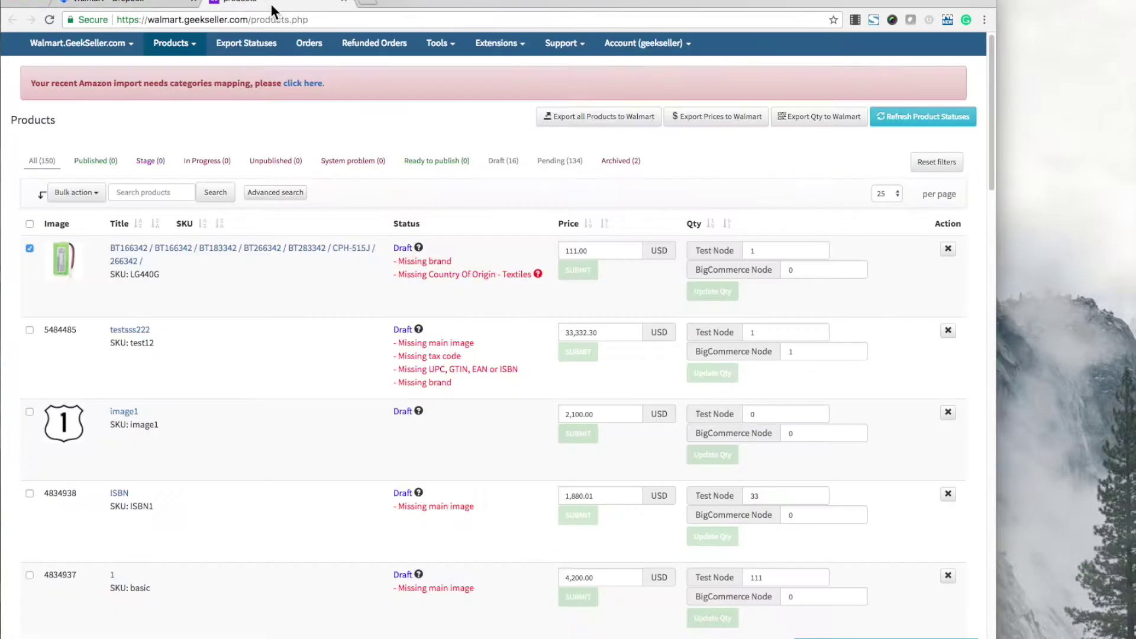
click(161, 251)
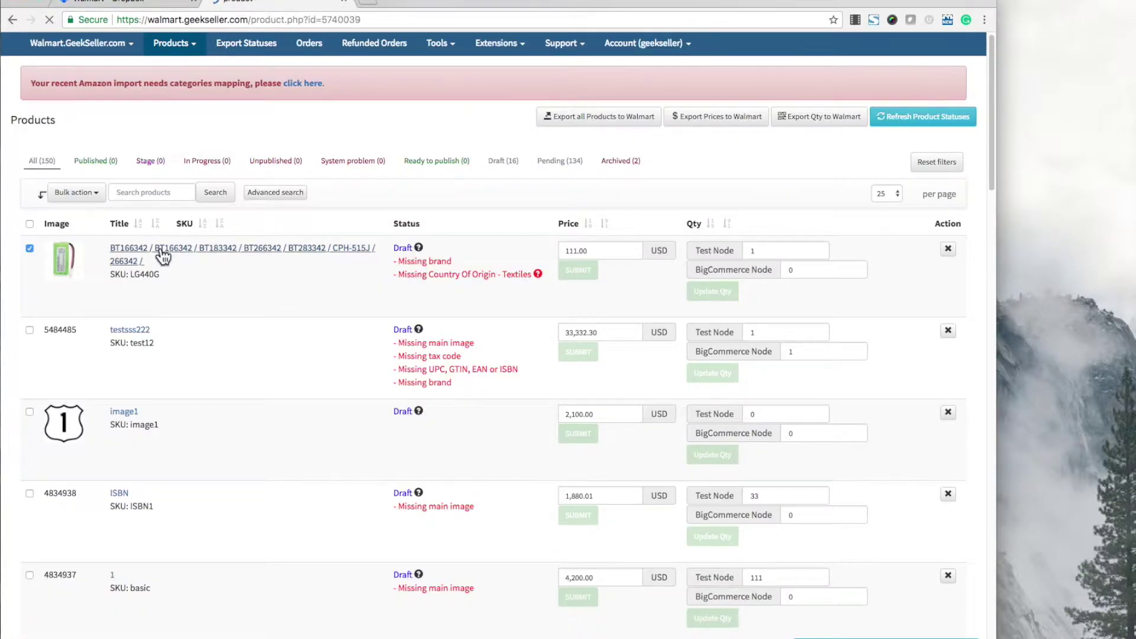
click(89, 158)
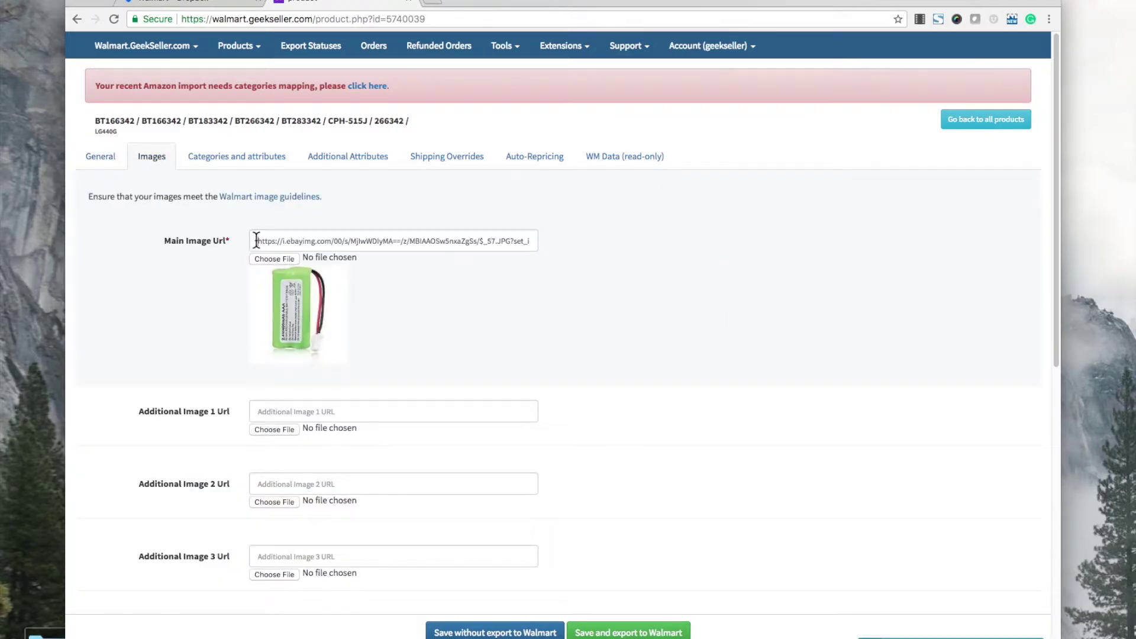
drag(253, 240, 538, 240)
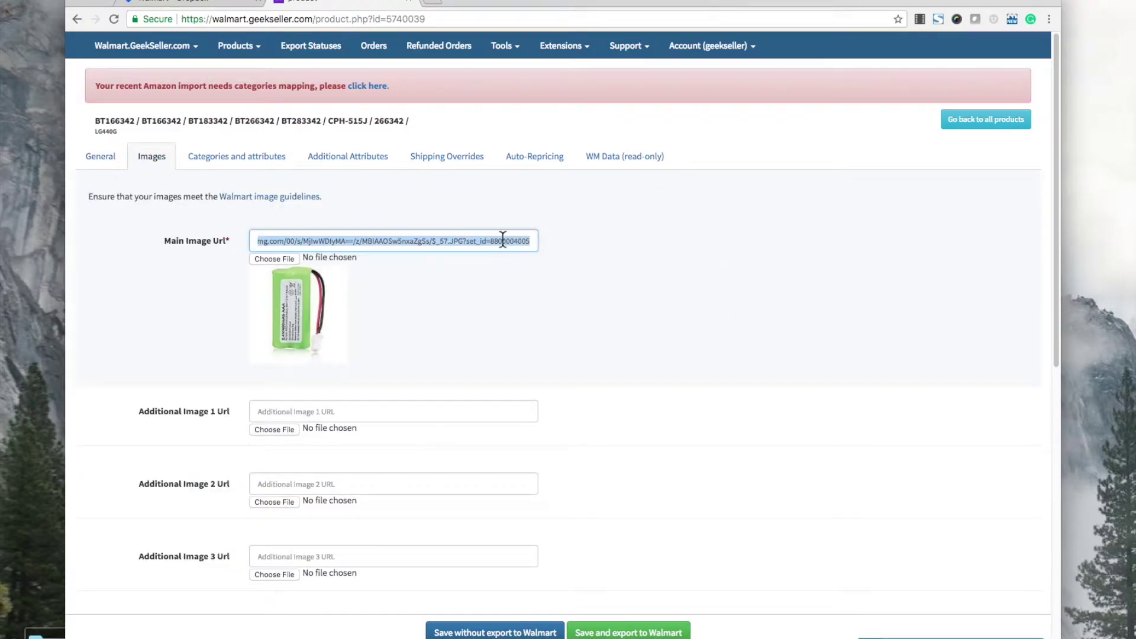
click(484, 239)
click(254, 412)
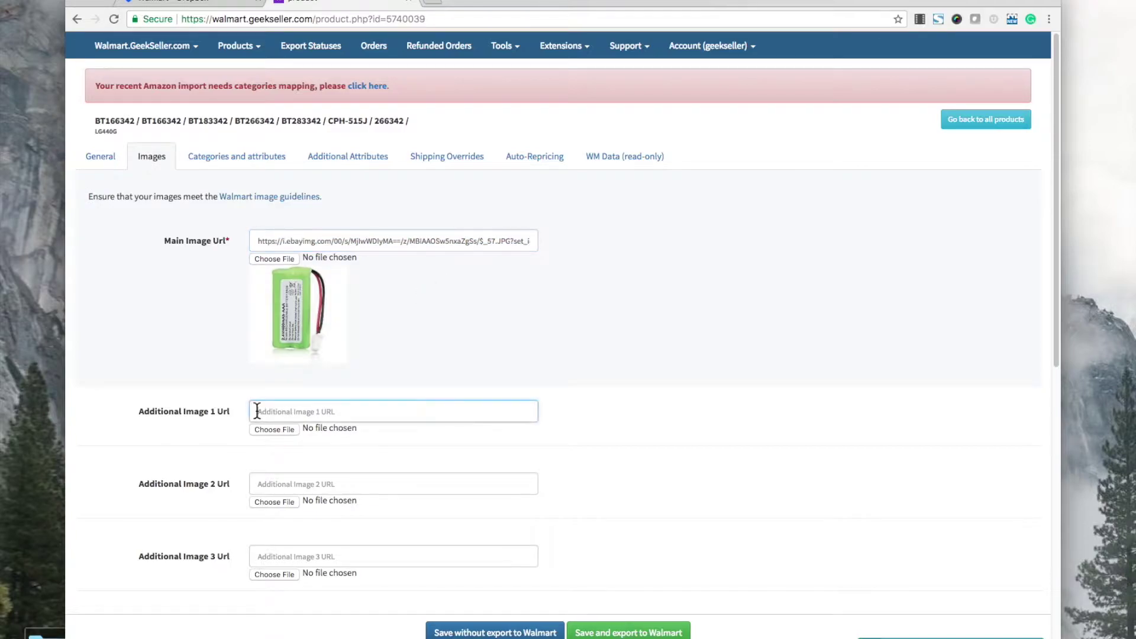
click(279, 483)
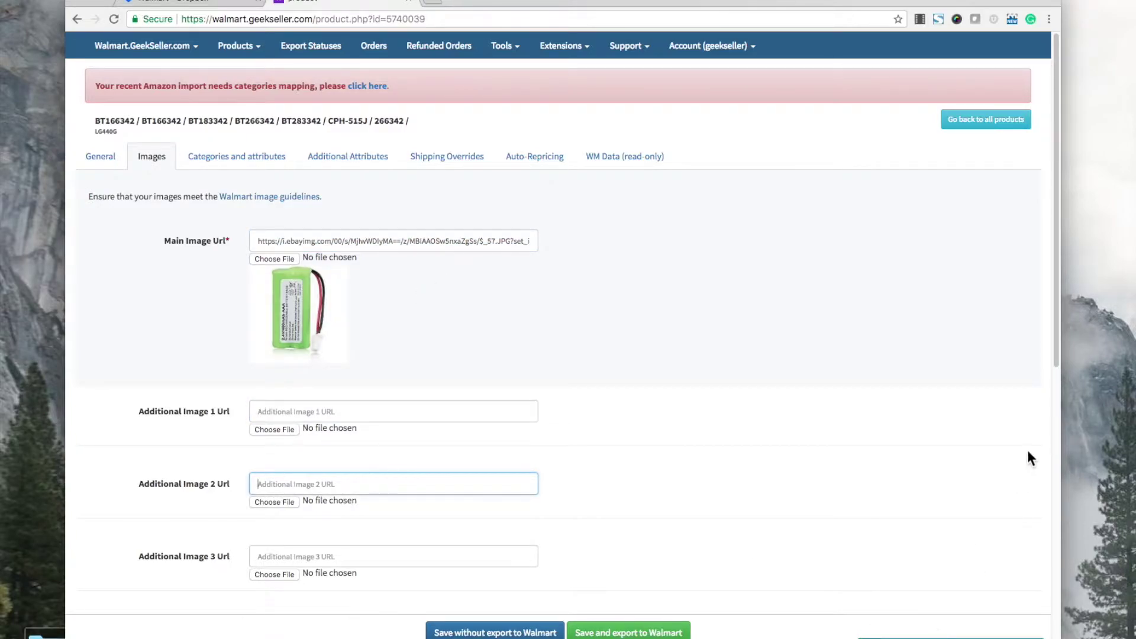
click(226, 48)
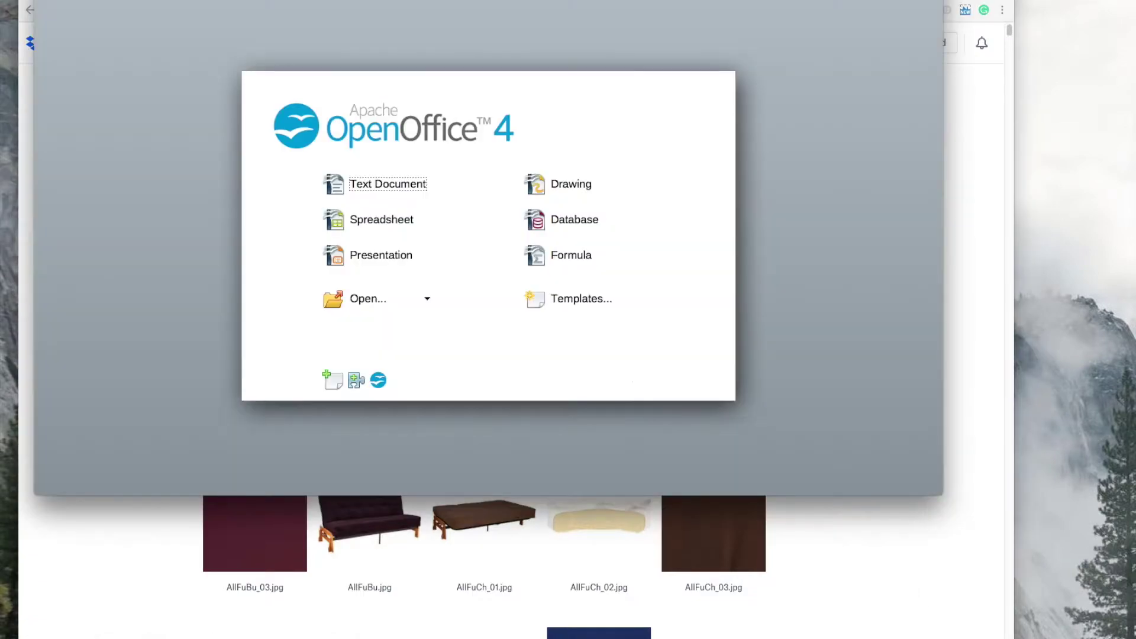
Start a blank Calc spreadsheet from the Start Center, then bring the Dropbox folder forward.
click(356, 225)
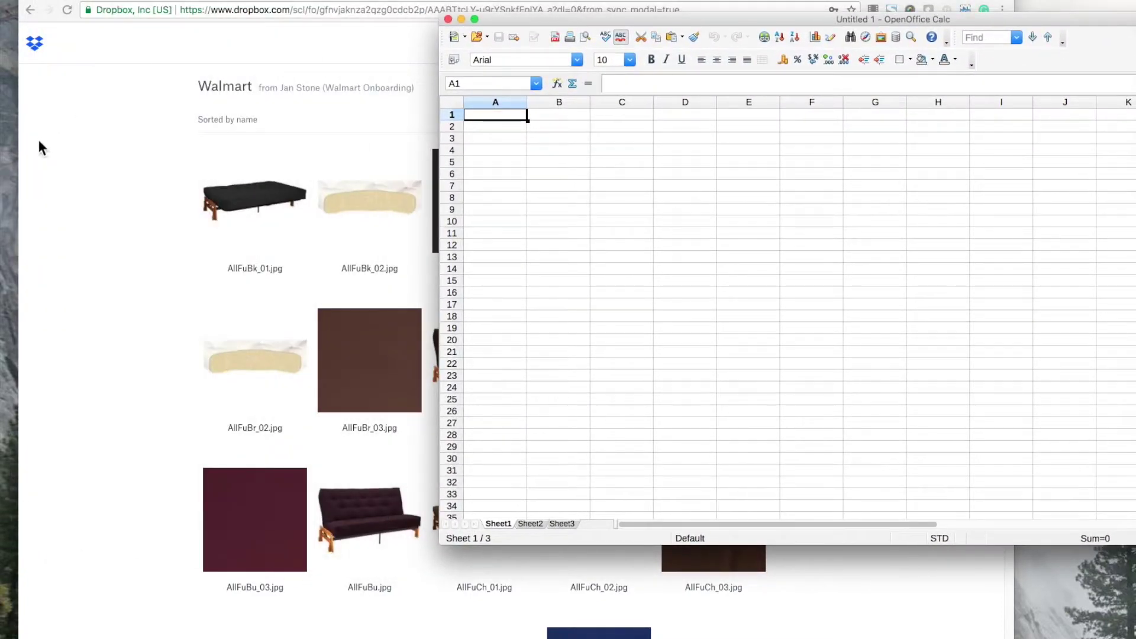
click(122, 168)
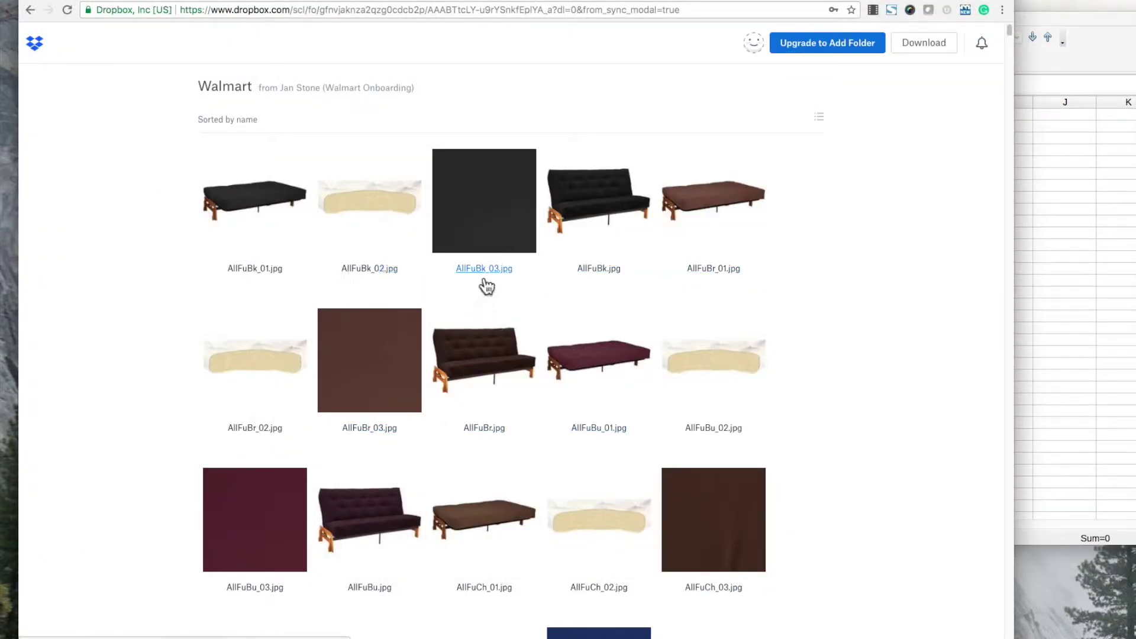
Select all the Walmart image thumbnails and file names in the Dropbox folder.
drag(158, 229, 750, 405)
key(super+c)
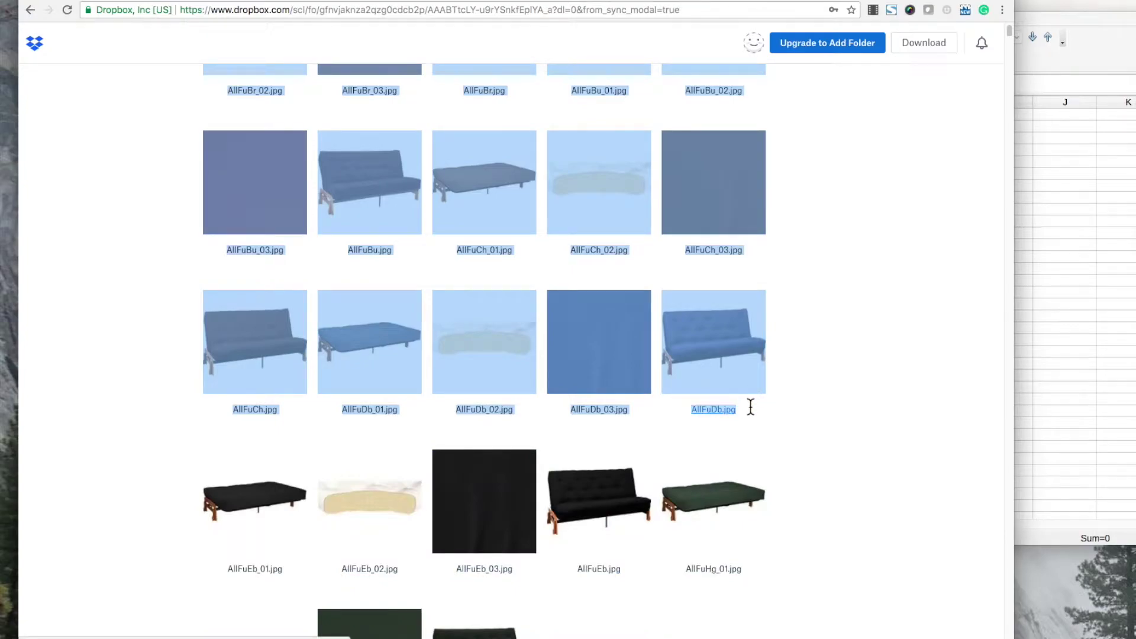
scroll(717, 409, up, 6)
scroll(710, 411, down, 1)
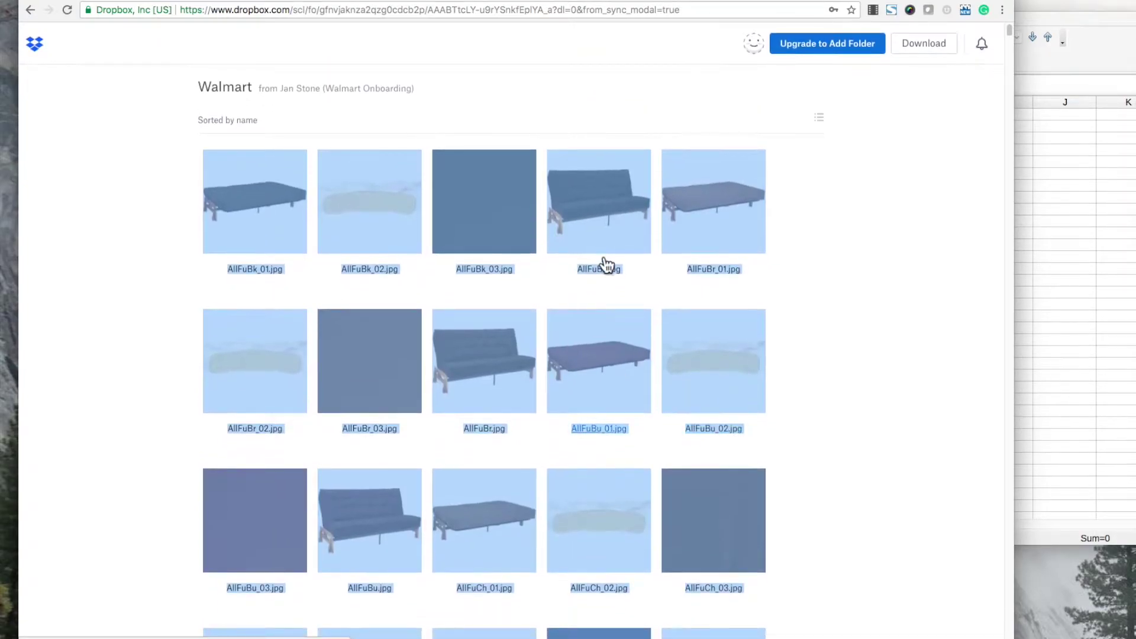
drag(1056, 16, 842, 28)
Paste the twenty image file names into column A and widen columns A and B.
key(super+v)
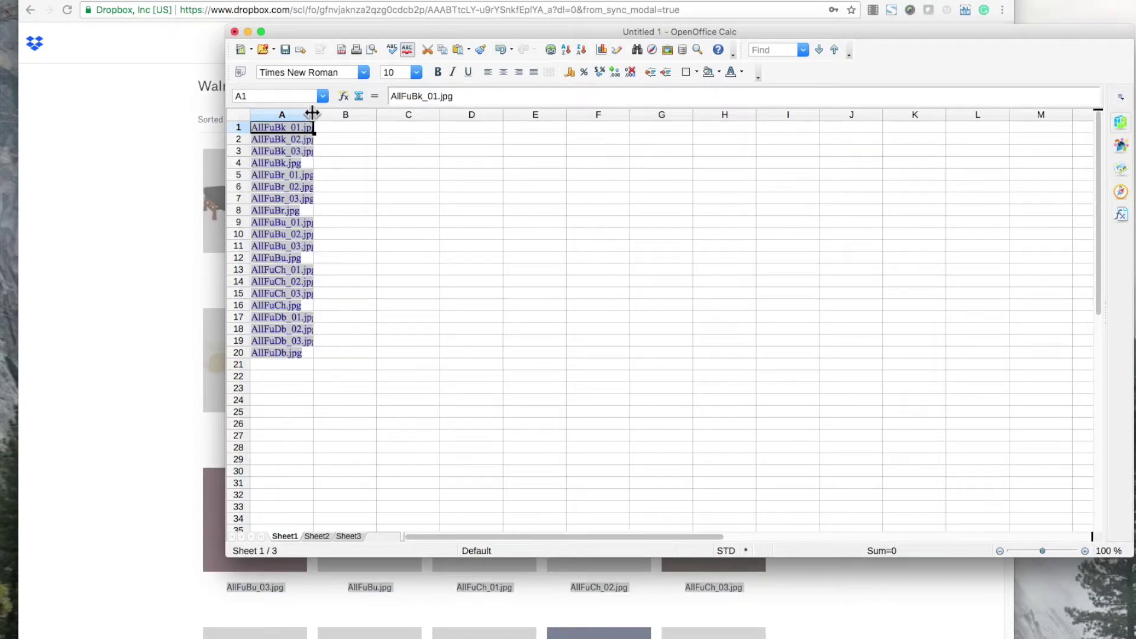
drag(312, 113, 405, 114)
click(435, 151)
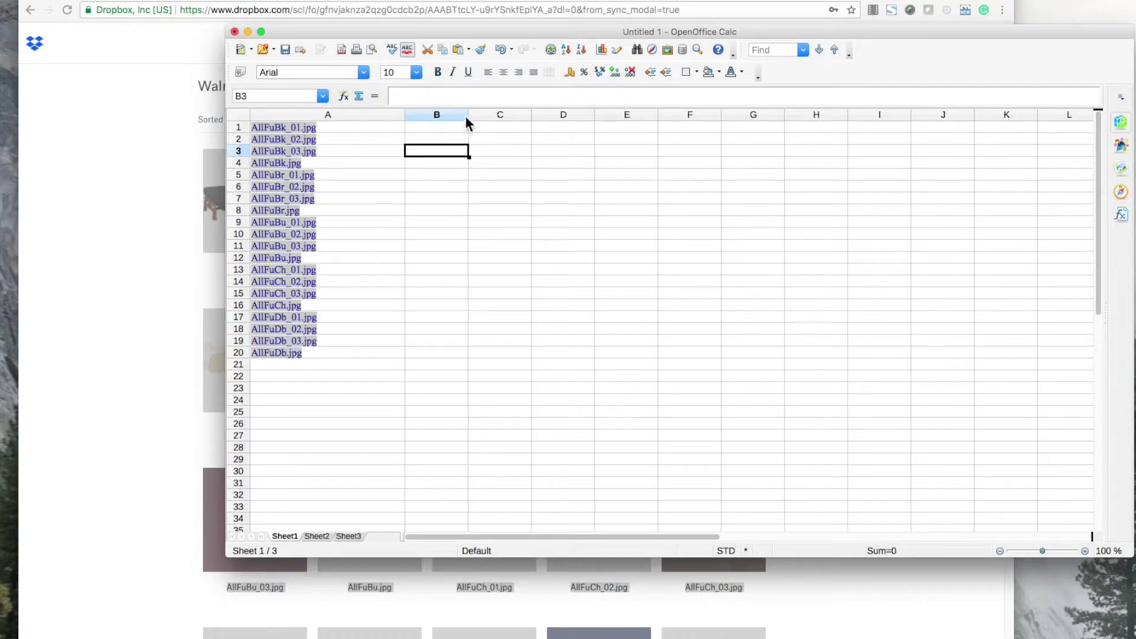
drag(467, 116, 629, 113)
click(562, 174)
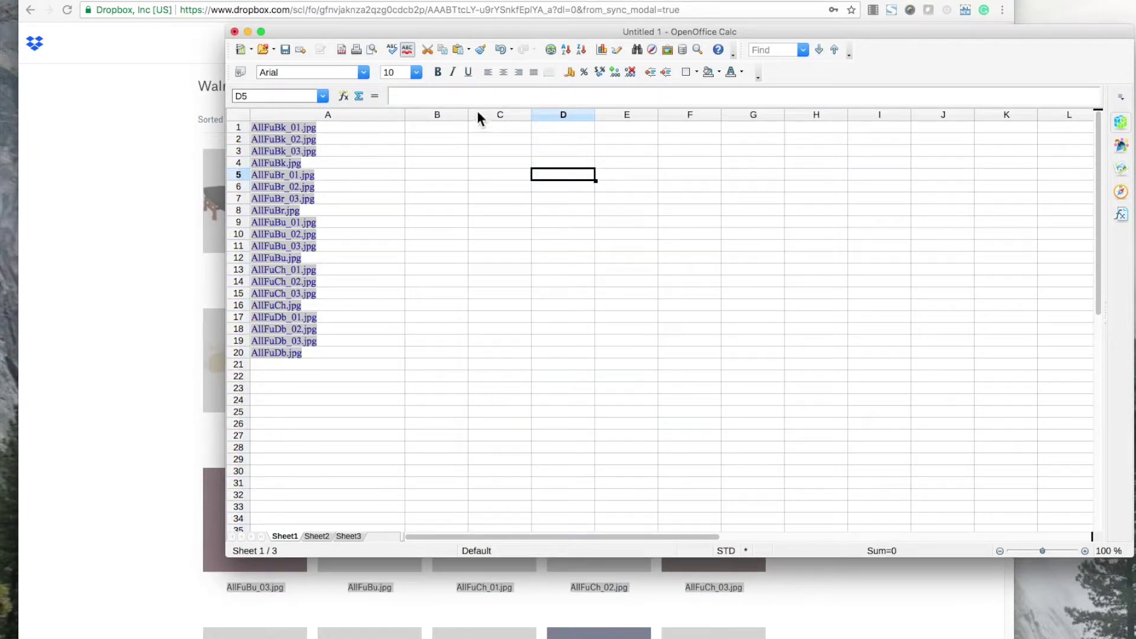
drag(468, 114, 689, 114)
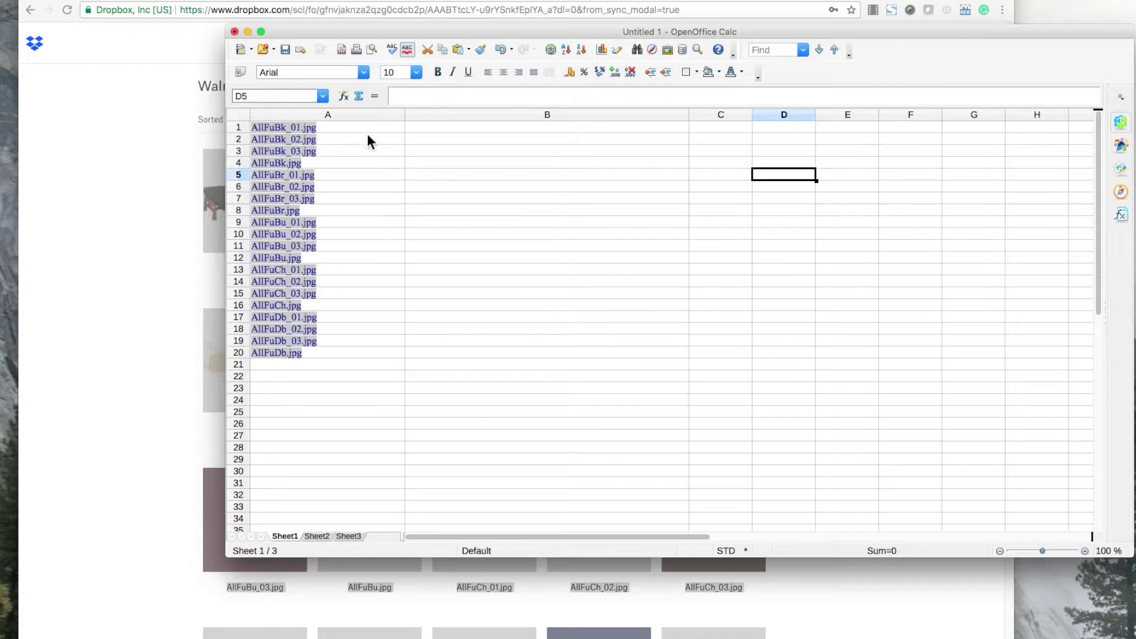
click(503, 128)
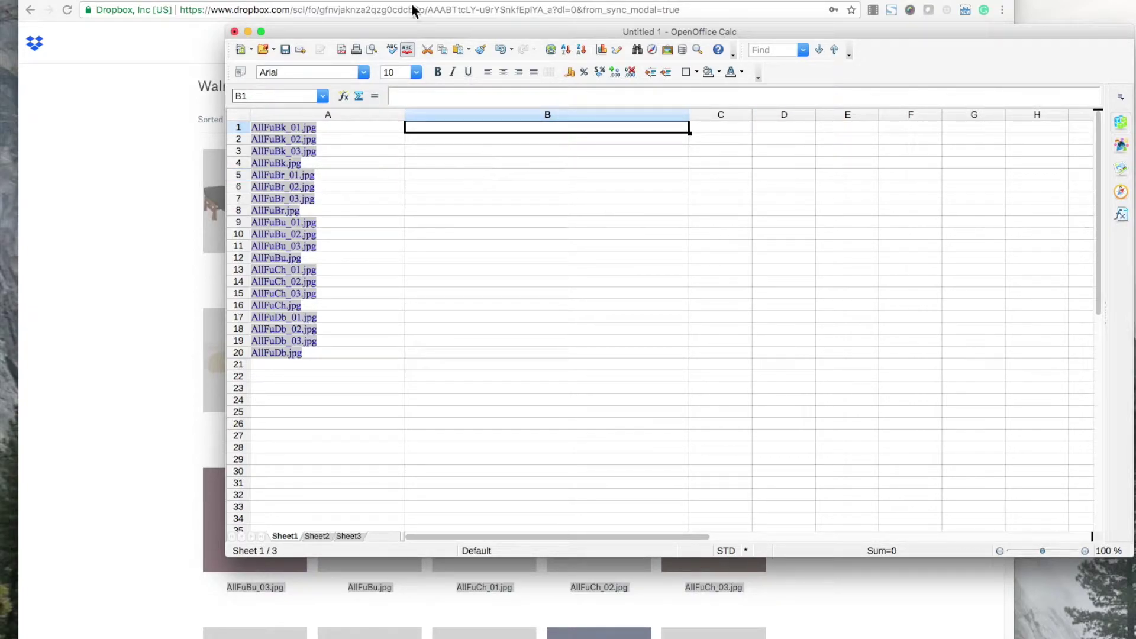
drag(405, 29, 324, 39)
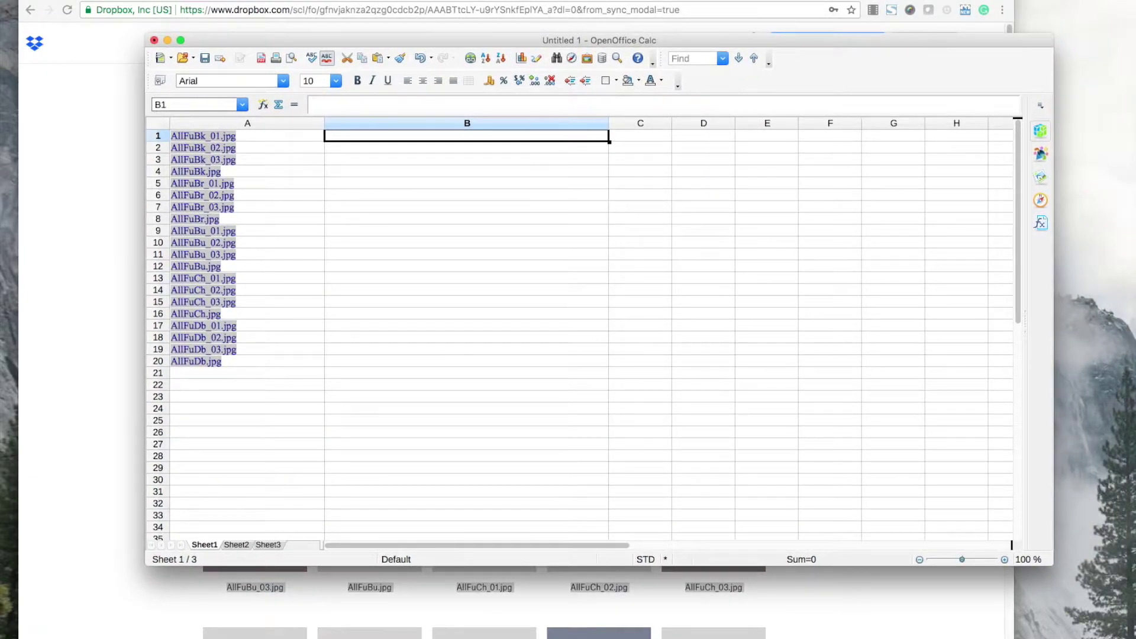
click(118, 0)
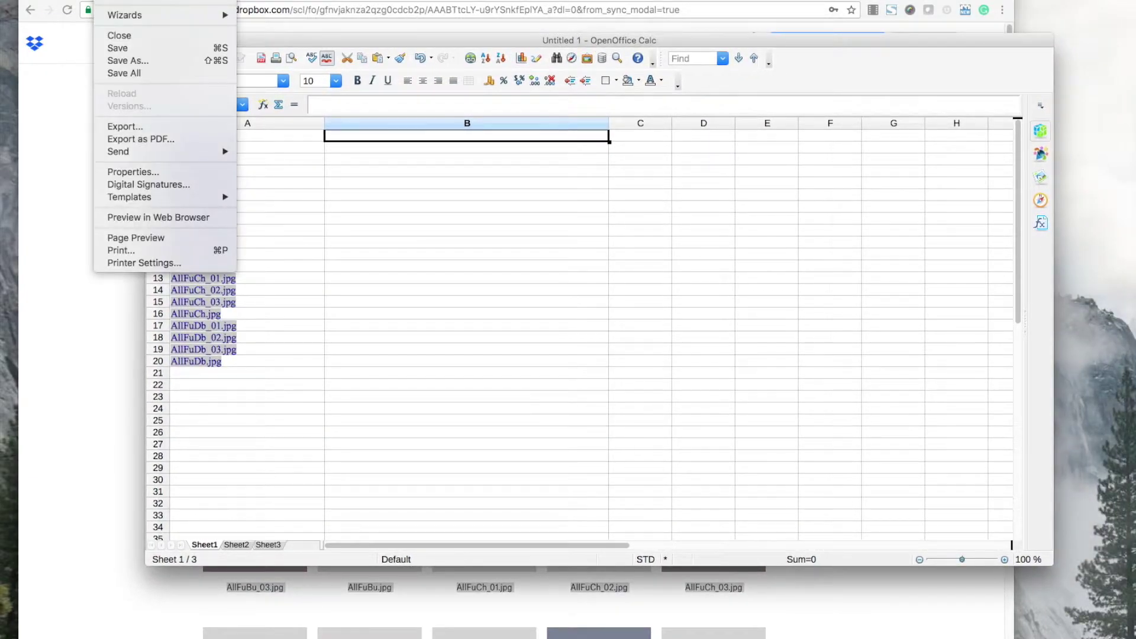
Save the sheet to the Desktop as HTML Document 'Untitled 1.html', replacing the existing file.
click(133, 61)
click(863, 185)
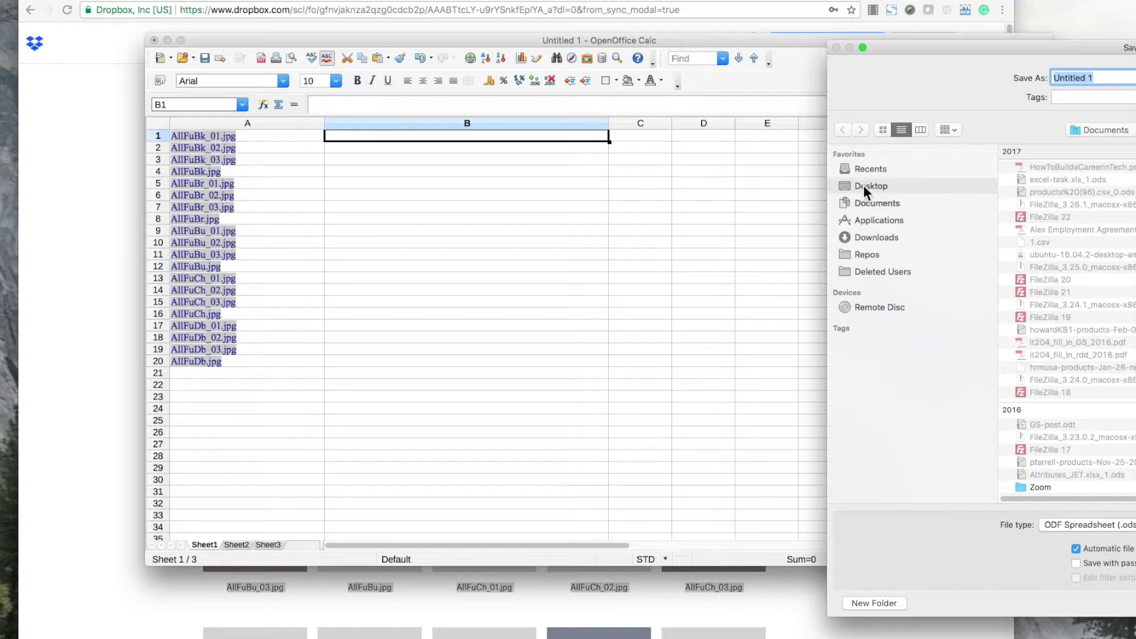
drag(888, 48, 263, 18)
click(566, 494)
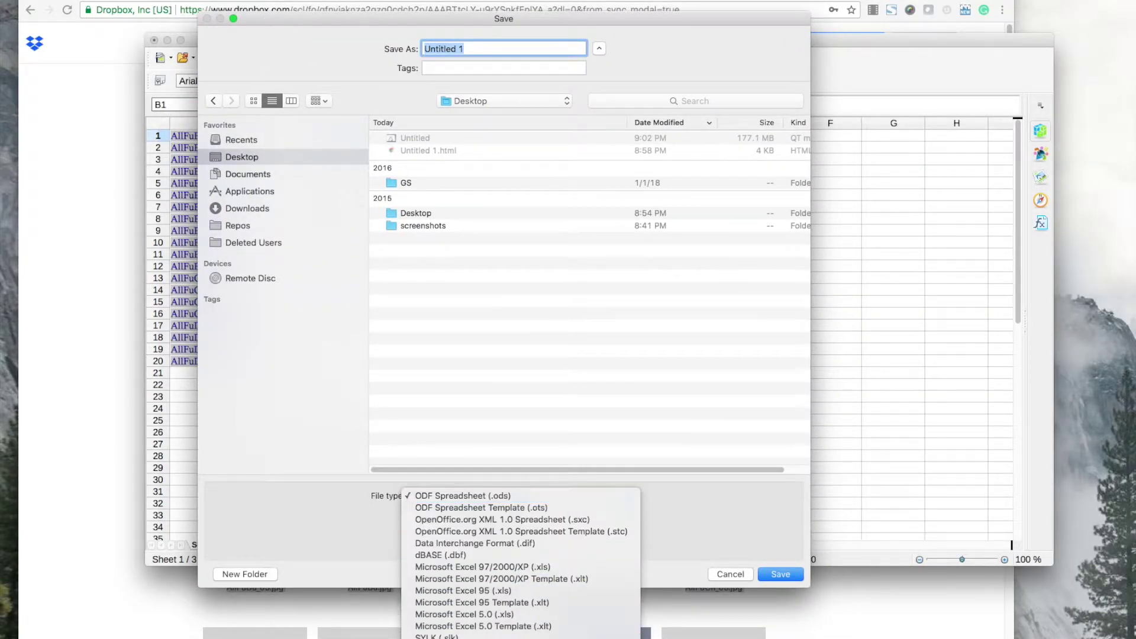
click(536, 505)
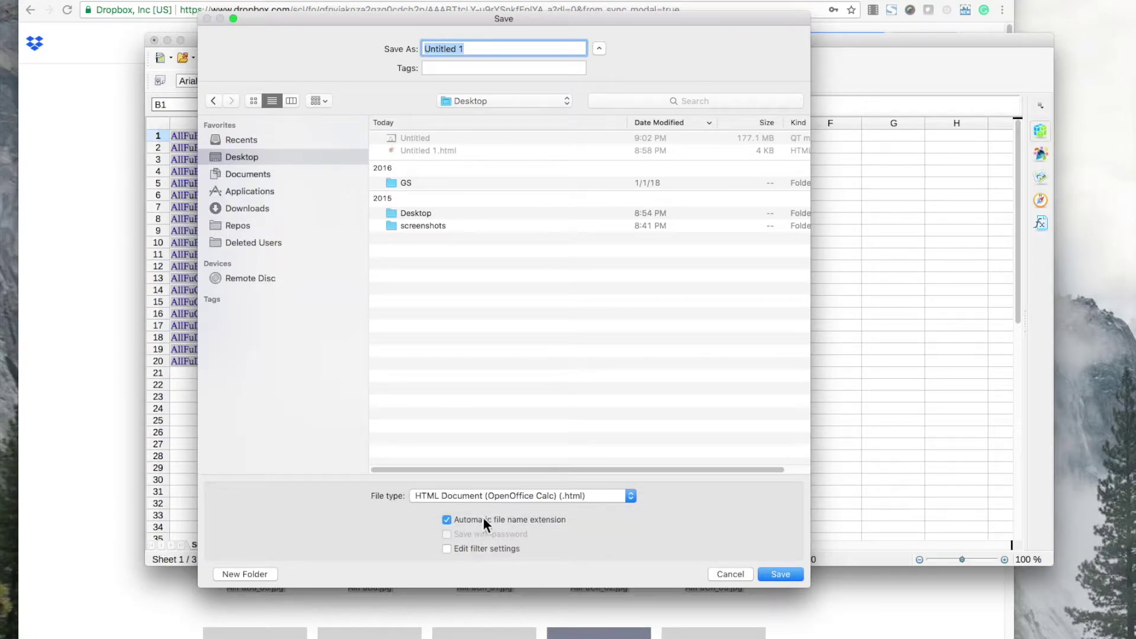
drag(279, 15, 317, 18)
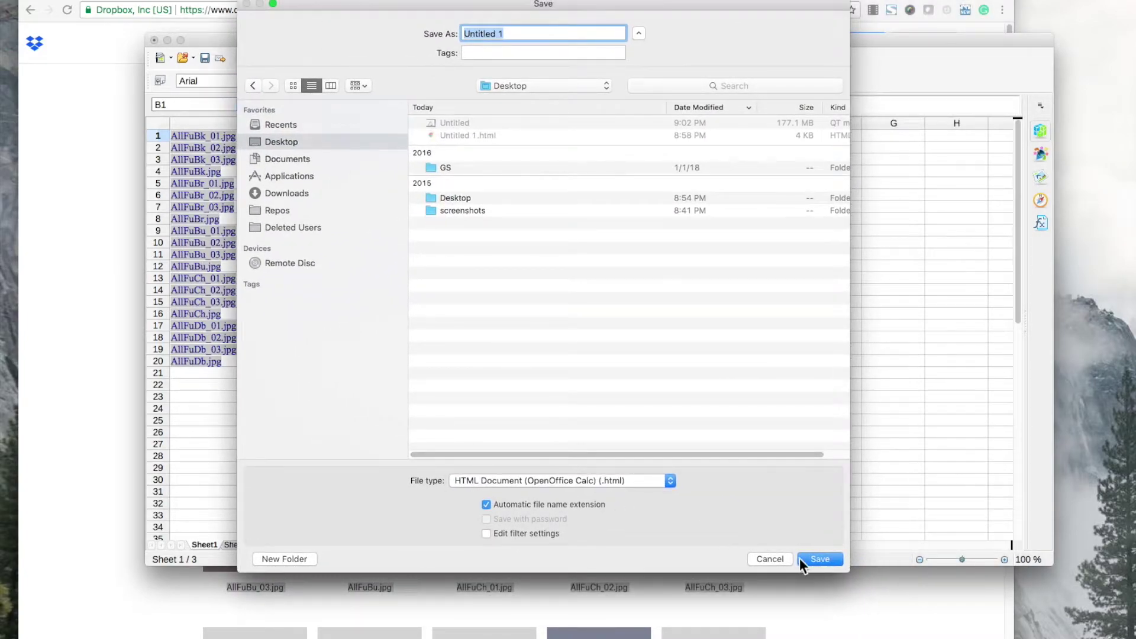
click(819, 559)
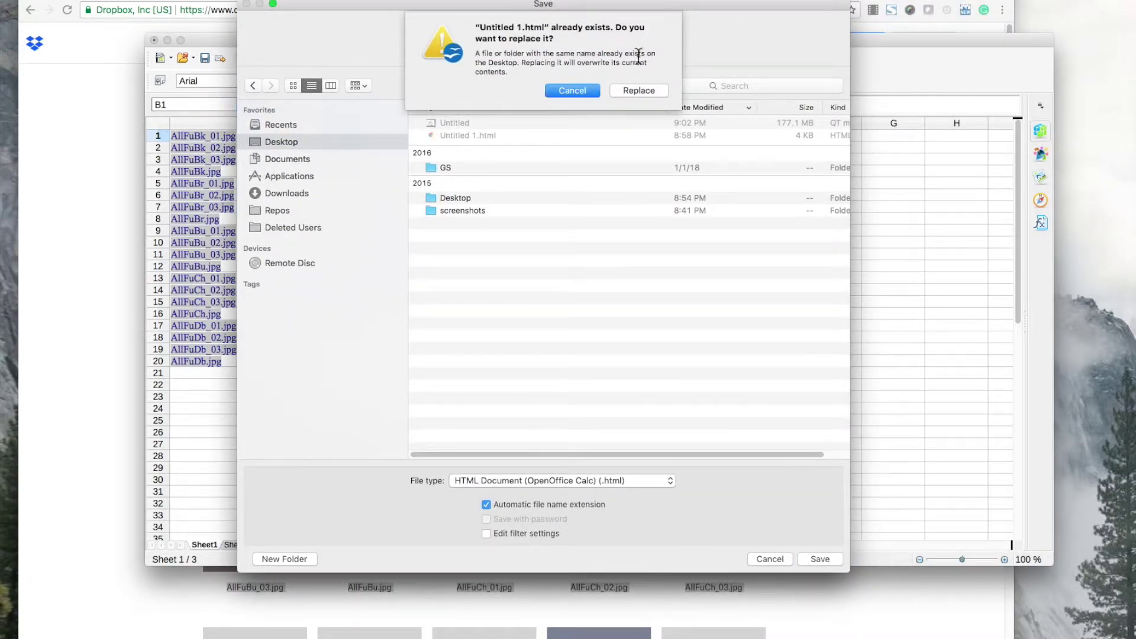
click(639, 87)
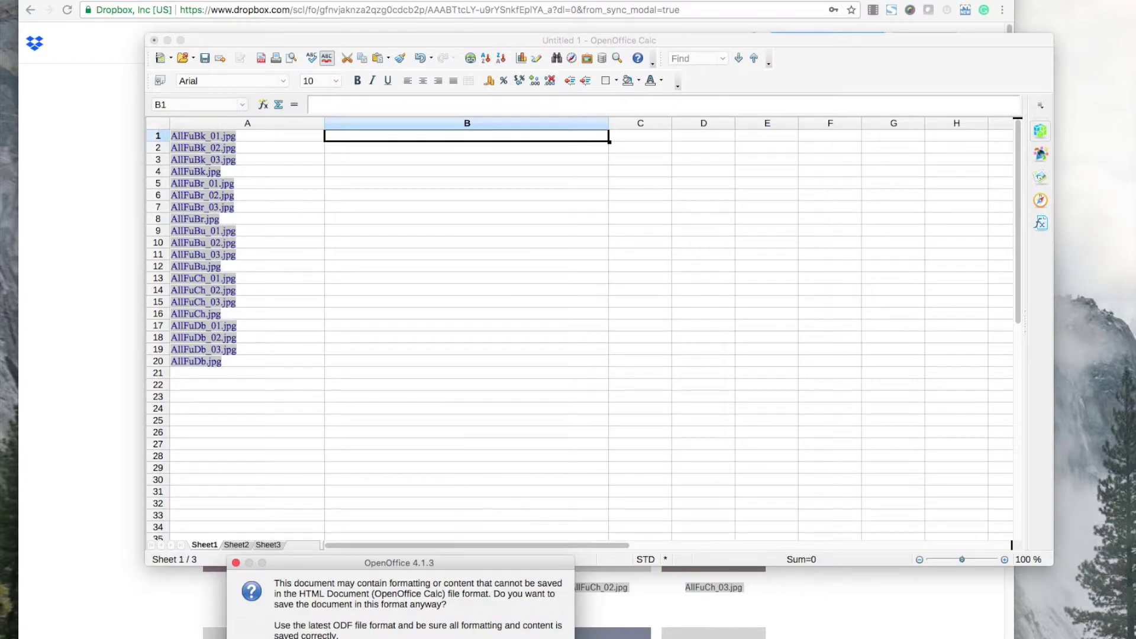
key(Return)
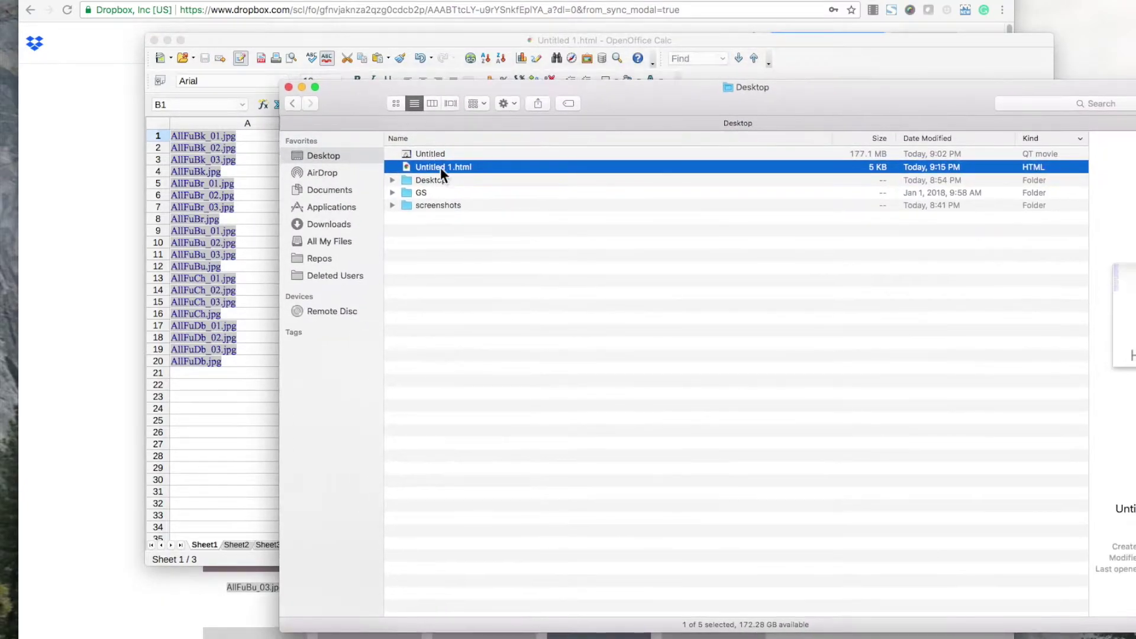
Open Untitled 1.html in Chrome and view its page source showing the Dropbox links.
double_click(446, 167)
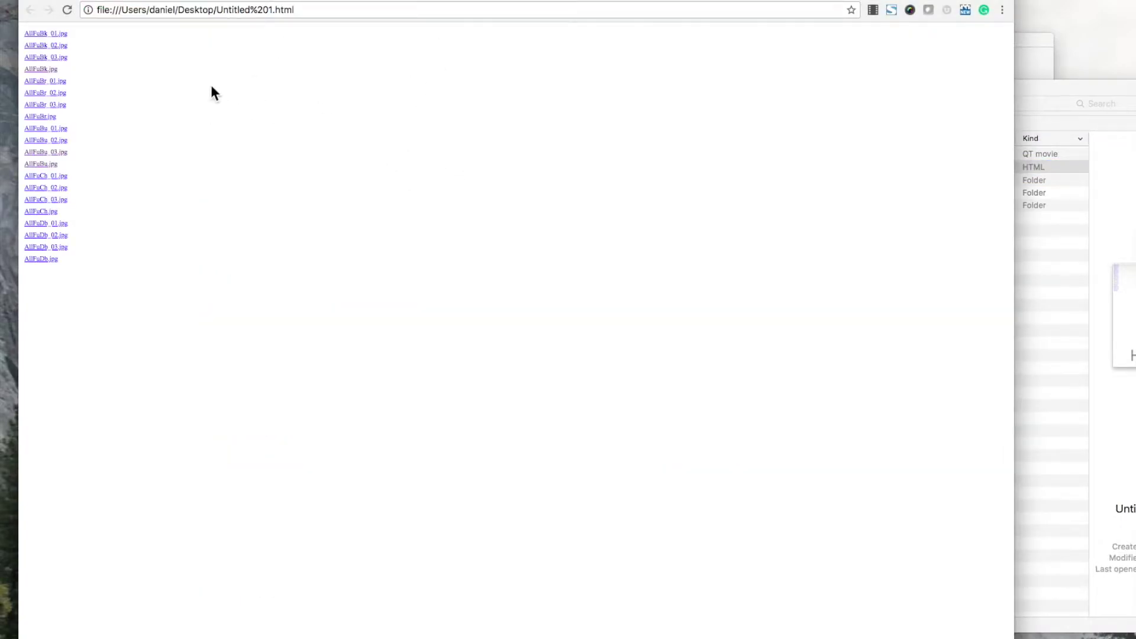
right_click(177, 93)
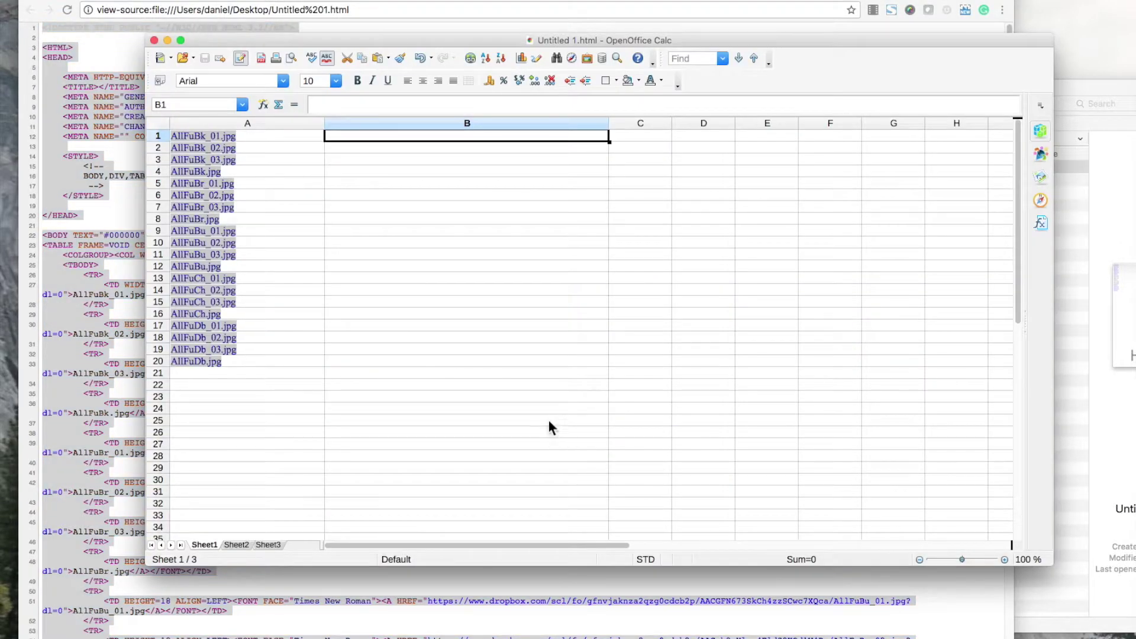
Paste the copied HTML source lines into Sheet2 and widen columns A and B.
click(237, 545)
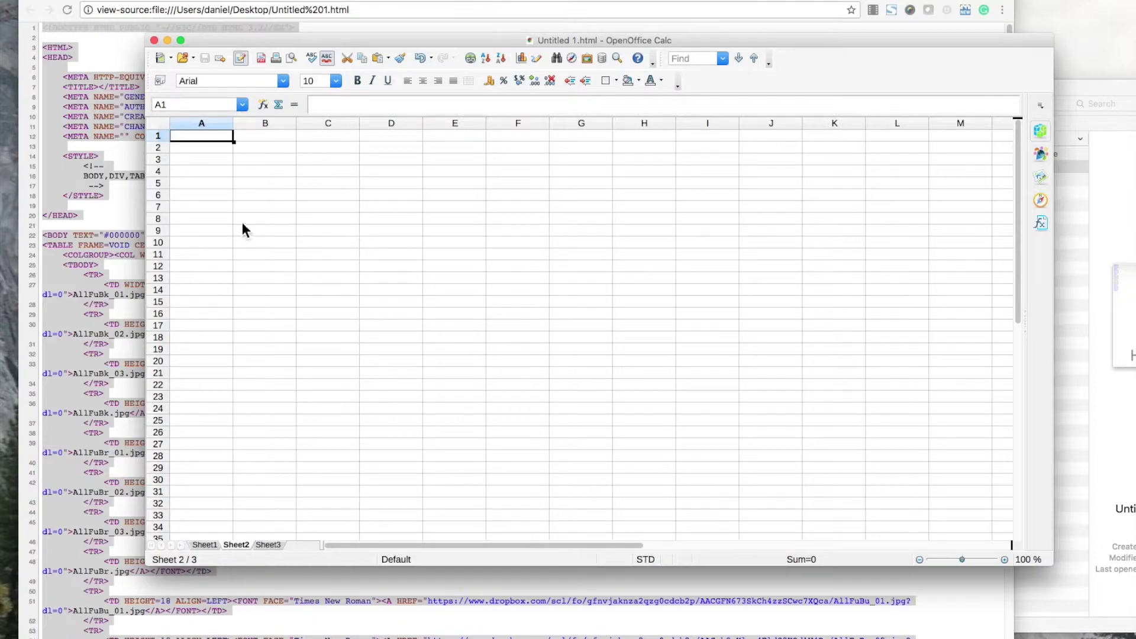
drag(233, 123, 416, 128)
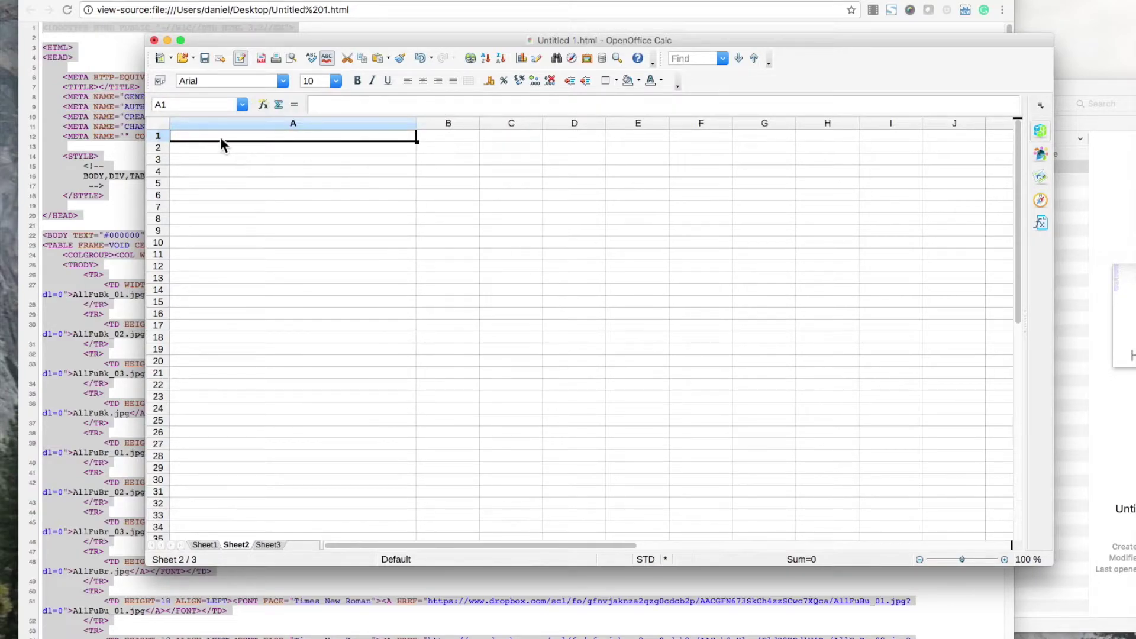
key(super+v)
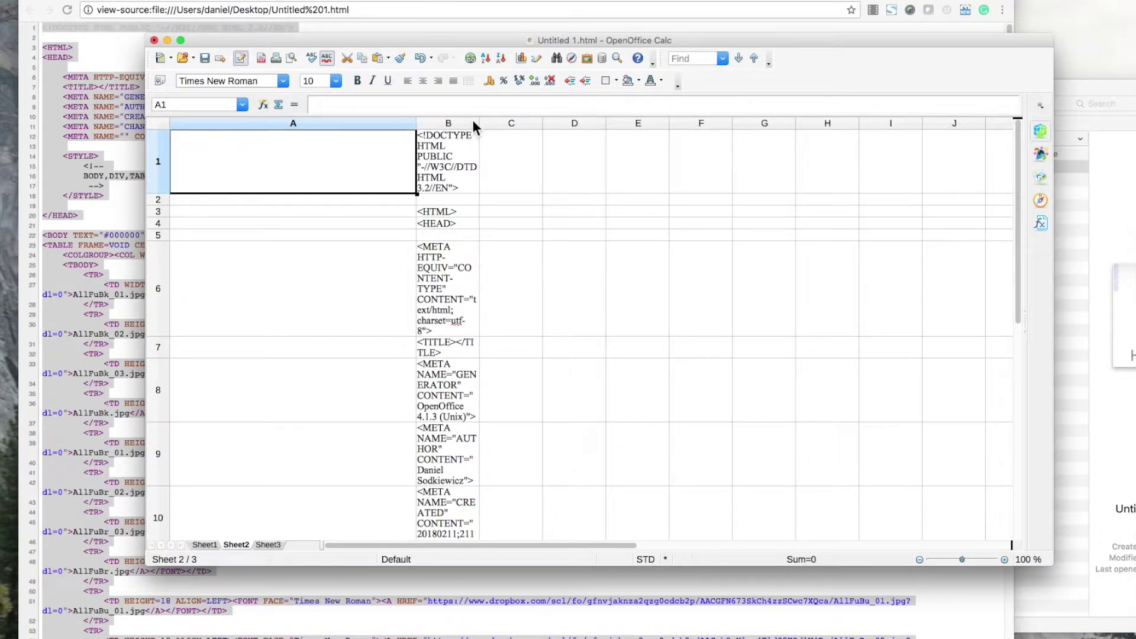
drag(479, 123, 808, 127)
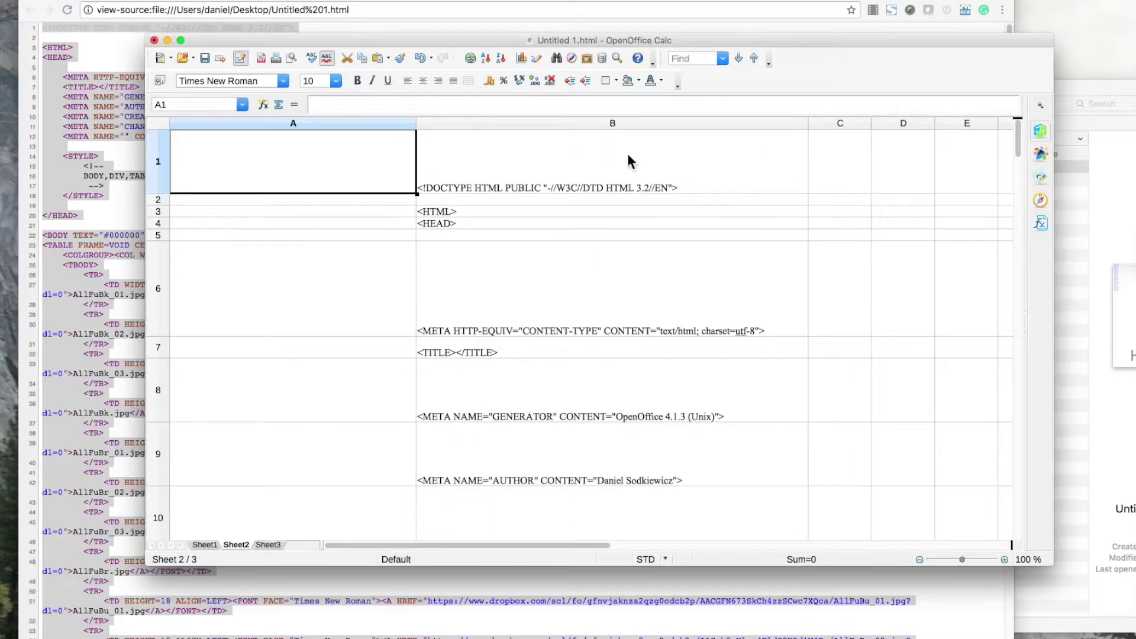
Delete the empty column A on Sheet2.
click(379, 123)
click(342, 169)
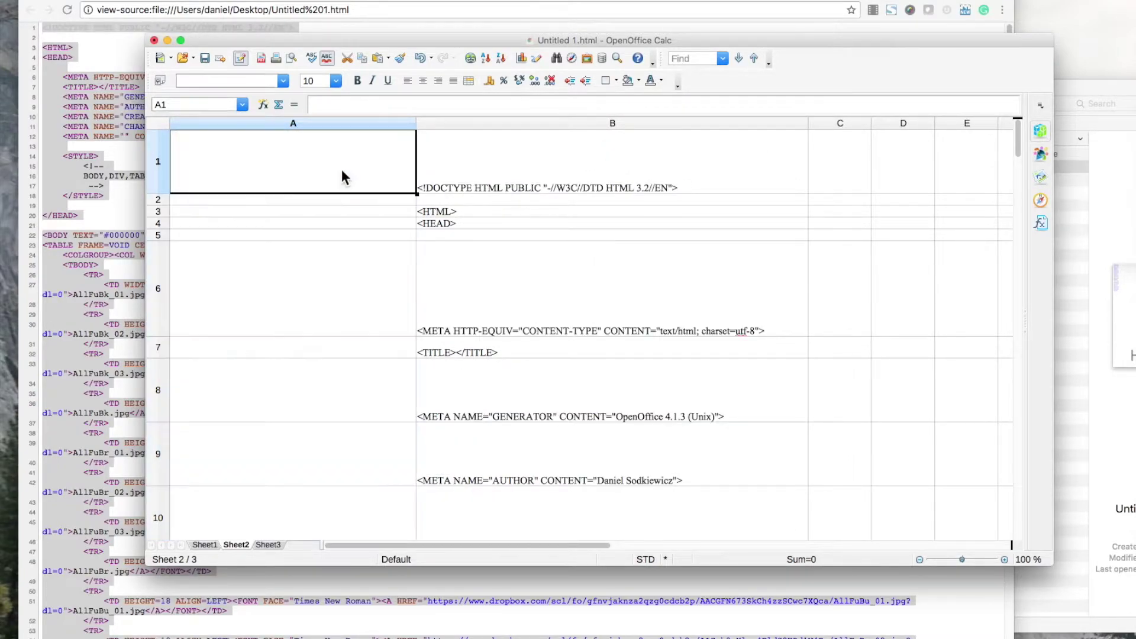
click(337, 125)
click(294, 190)
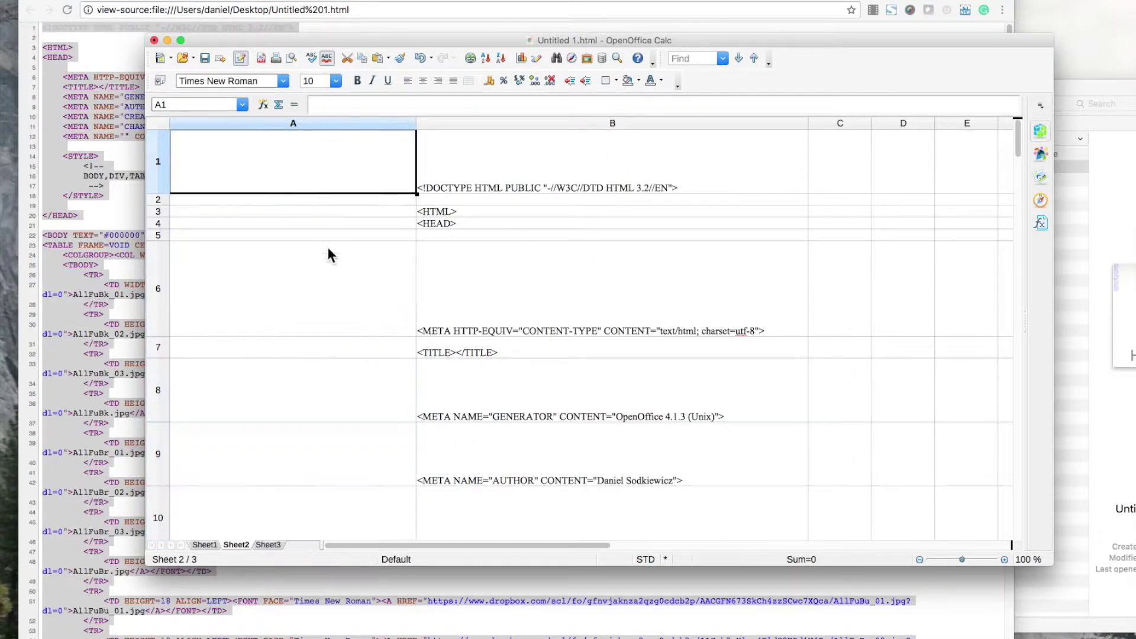
click(308, 124)
click(304, 145)
click(313, 122)
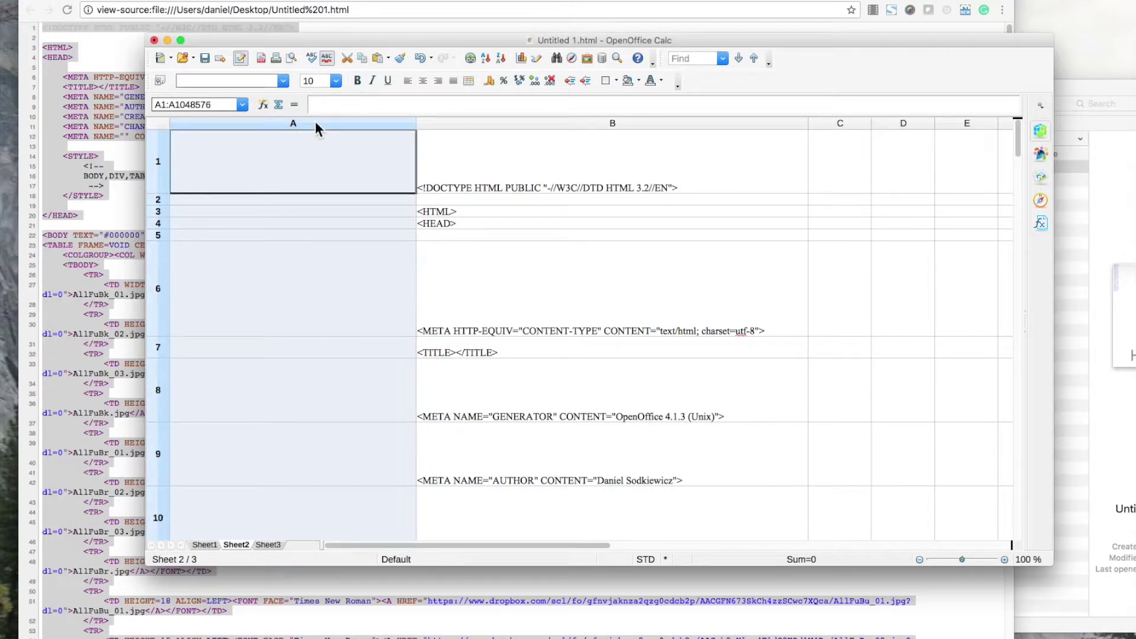
right_click(312, 159)
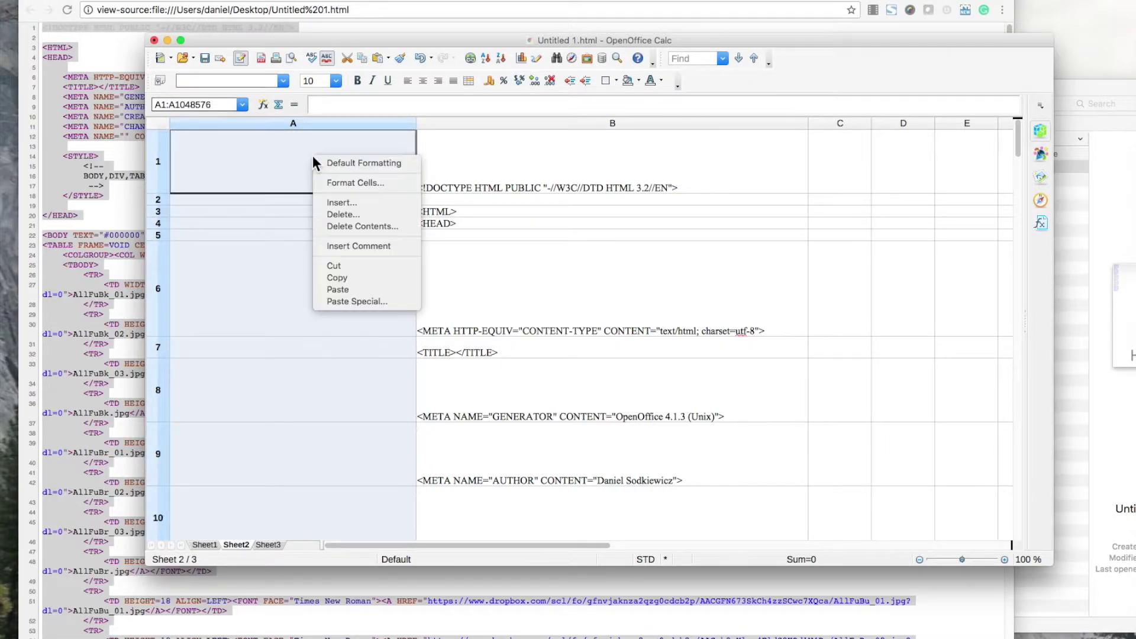
click(349, 213)
Sort column A ascending and delete the non-link rows 1–43.
drag(560, 123, 885, 124)
click(520, 122)
click(484, 57)
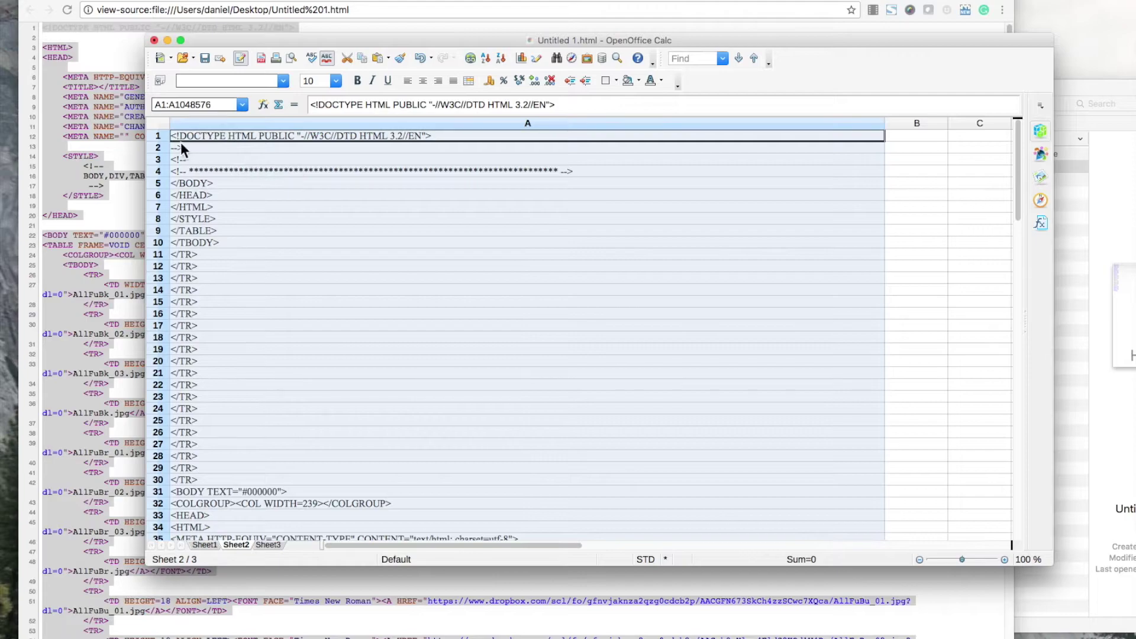
click(158, 132)
scroll(263, 313, down, 9)
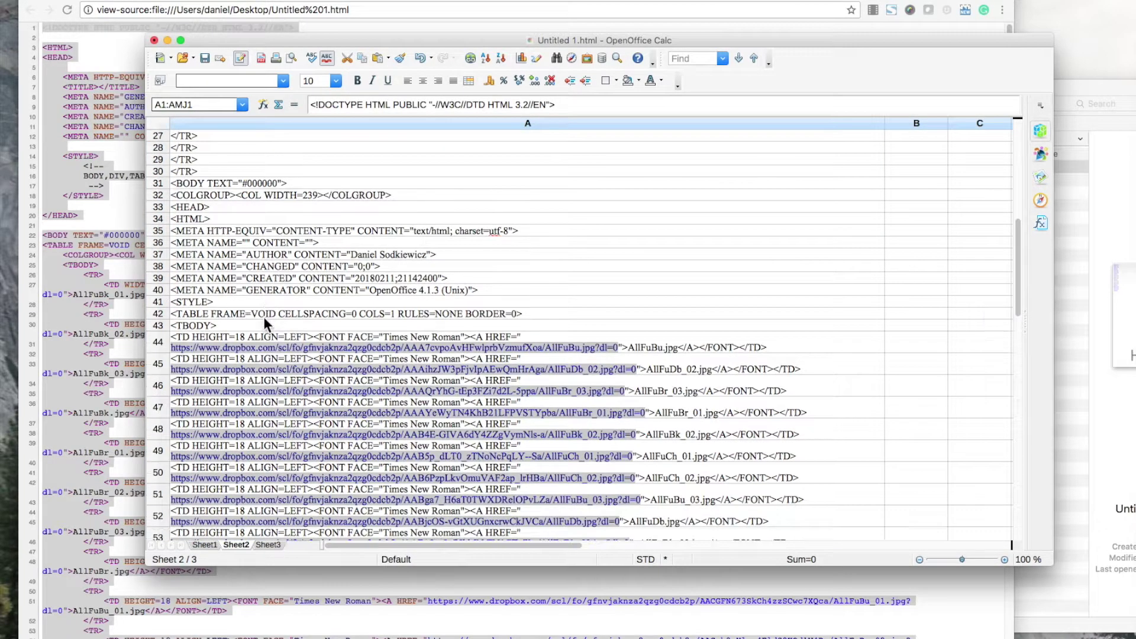
shift+click(161, 325)
right_click(290, 193)
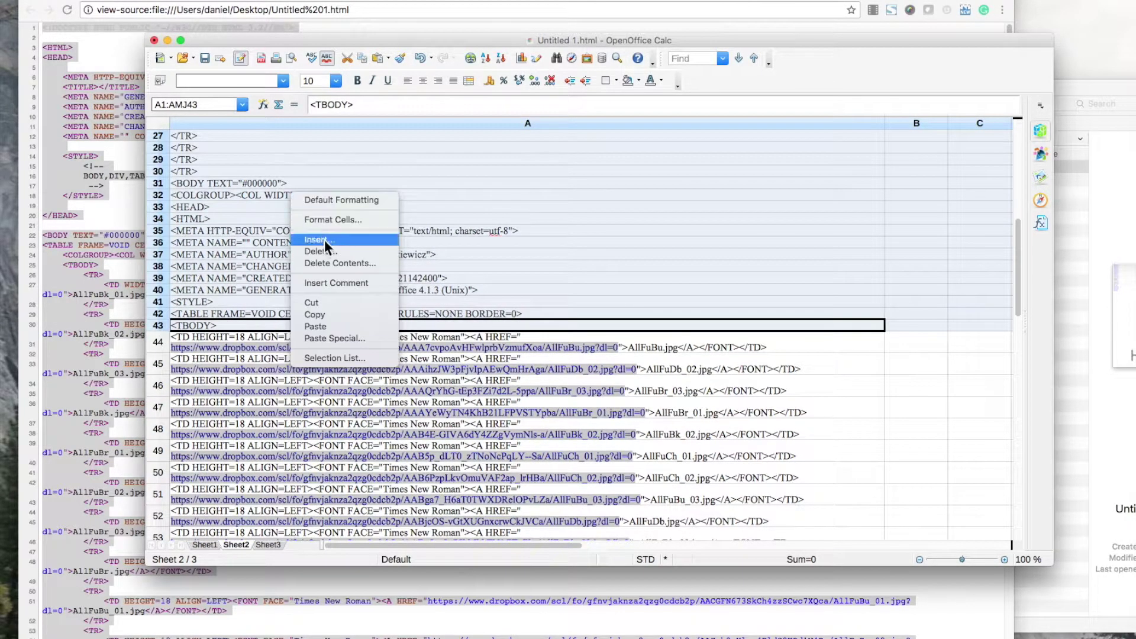
click(324, 250)
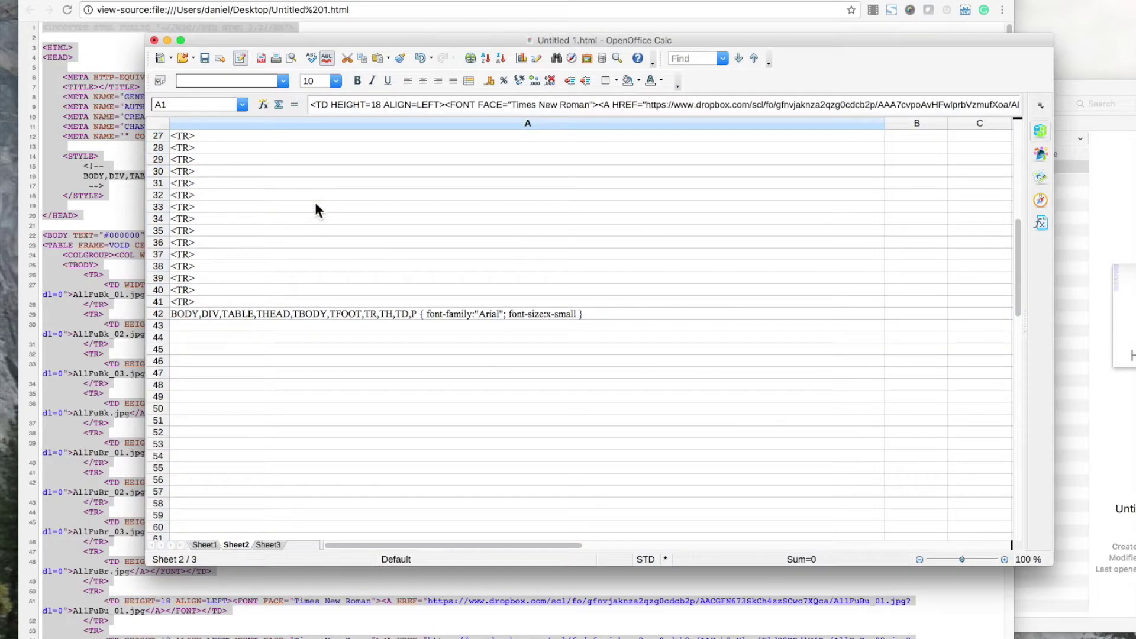
Delete the leftover non-link rows 21–42, keeping only the 20 link rows.
click(158, 313)
scroll(228, 316, up, 5)
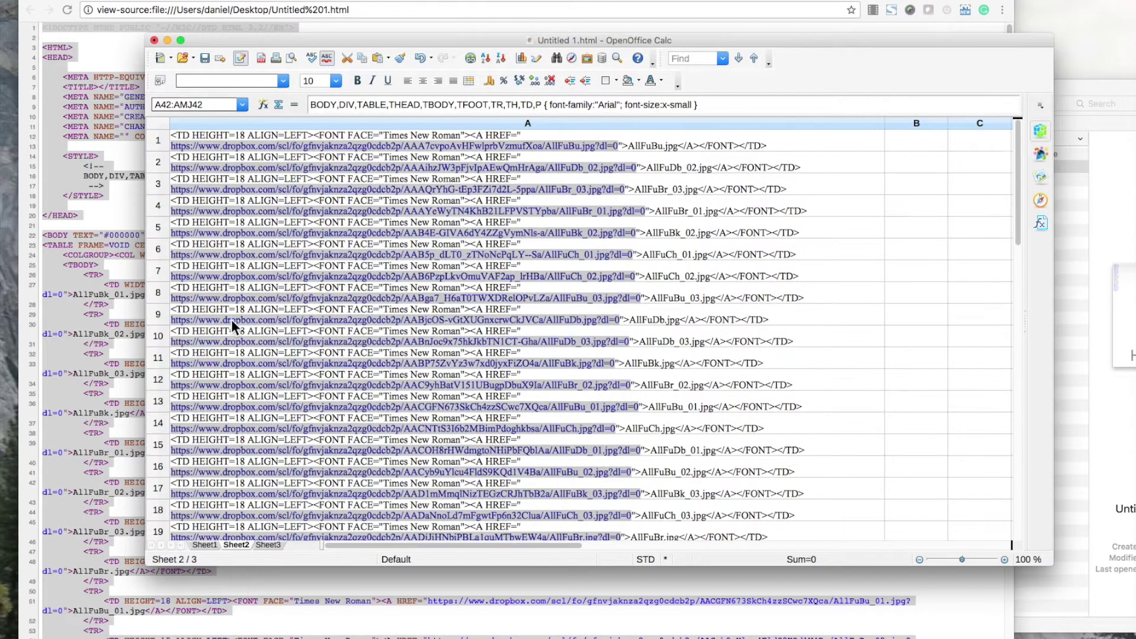
shift+click(163, 287)
right_click(254, 317)
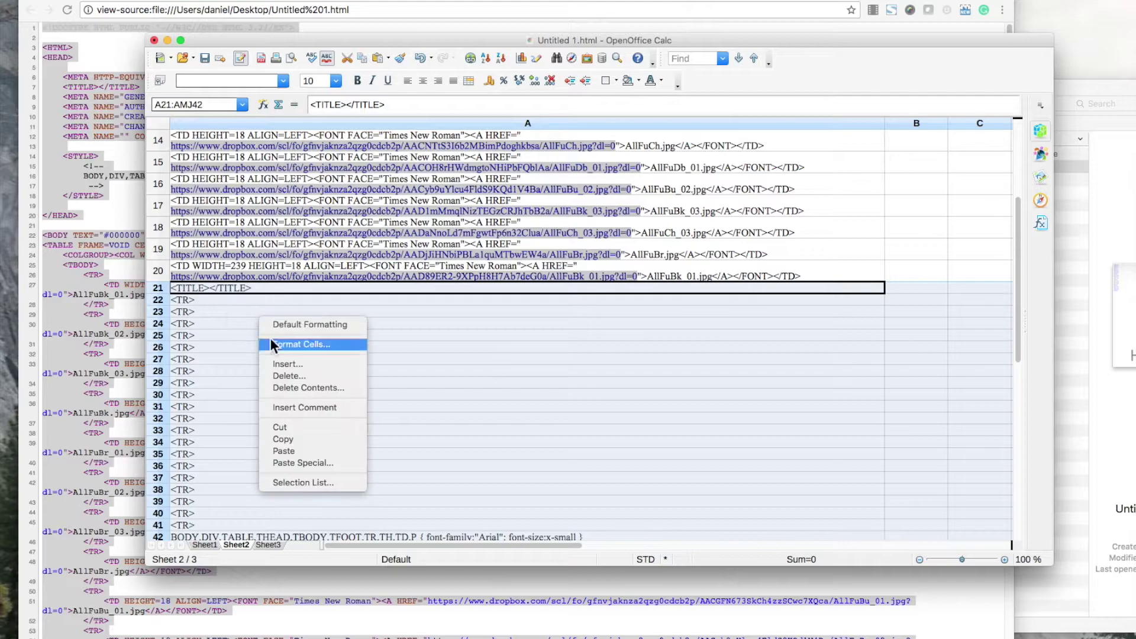
click(332, 228)
scroll(360, 276, up, 3)
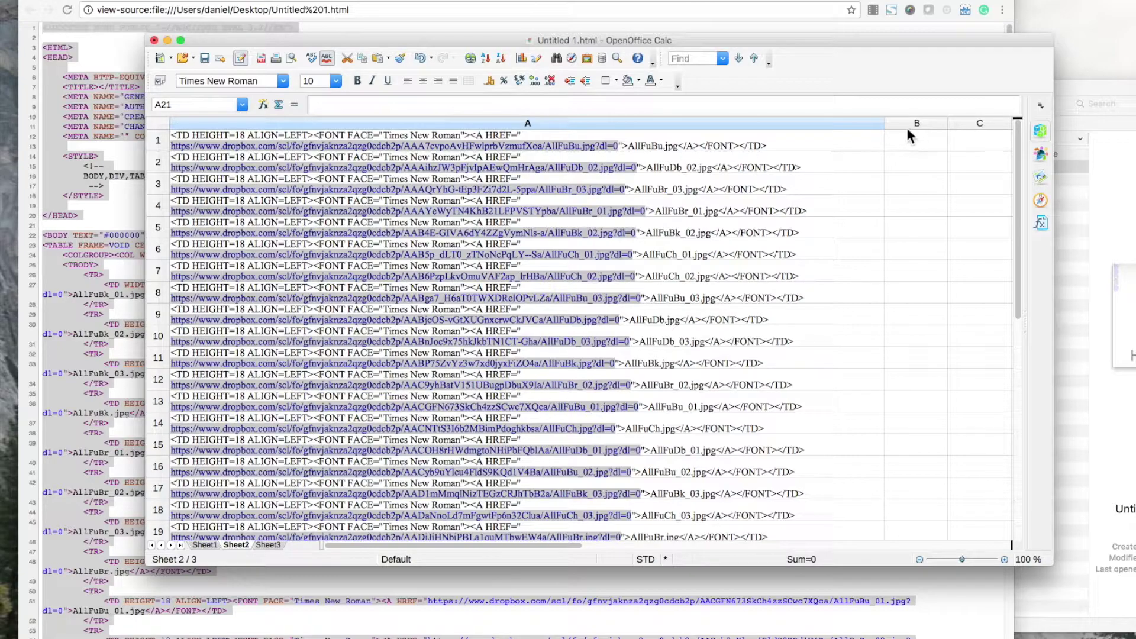
click(607, 119)
Split column A with Text to Columns using " as the custom separator.
right_click(563, 122)
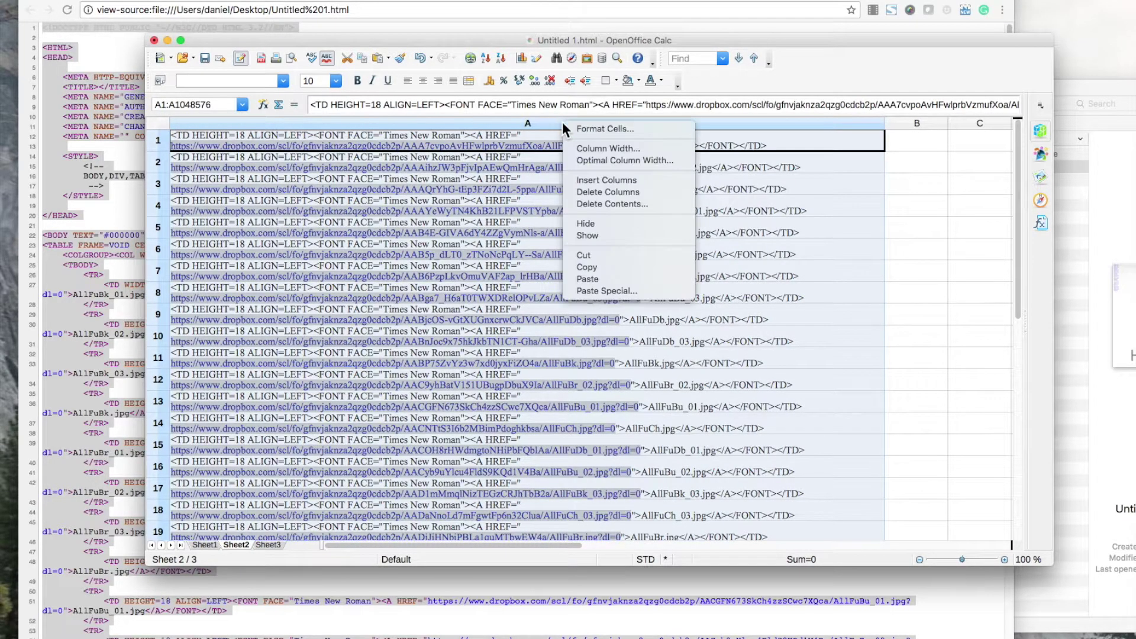
click(479, 129)
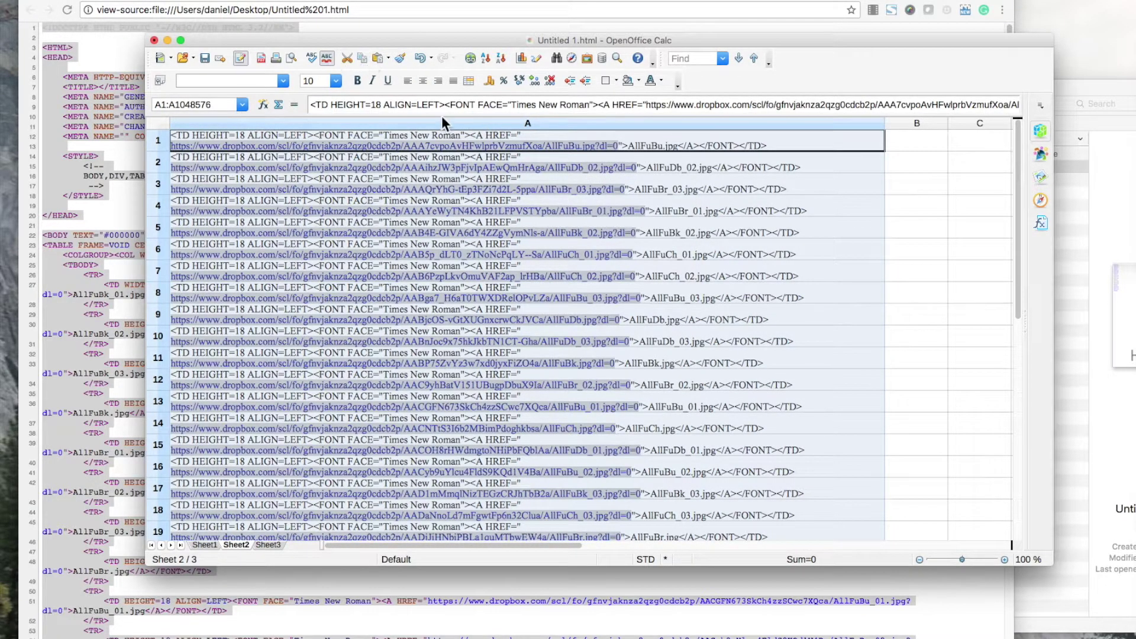
click(310, 0)
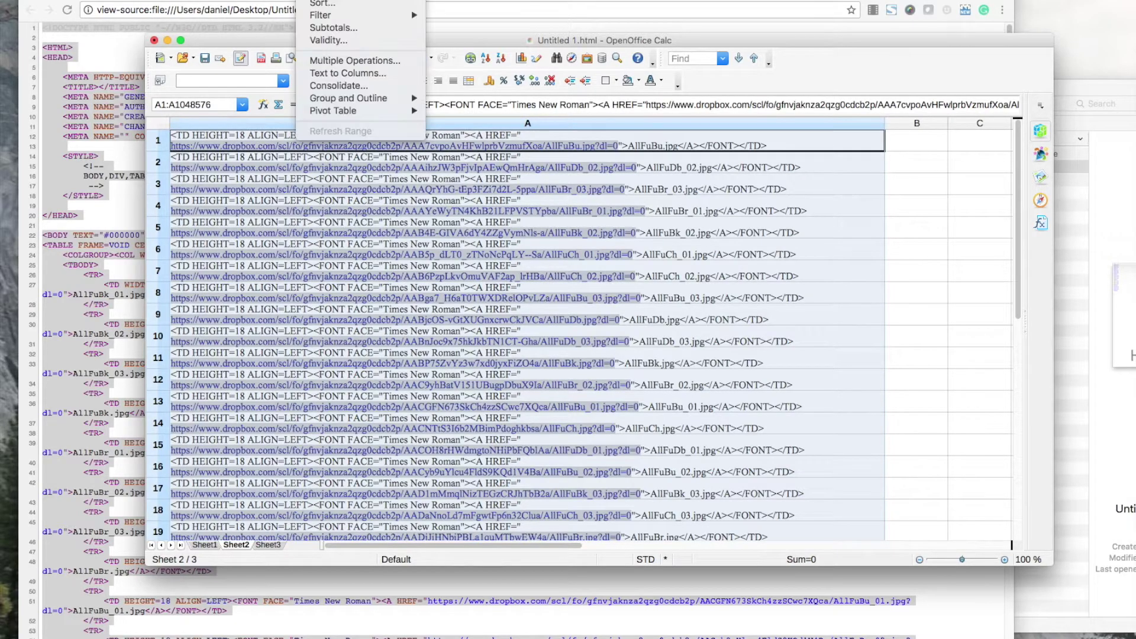
click(352, 76)
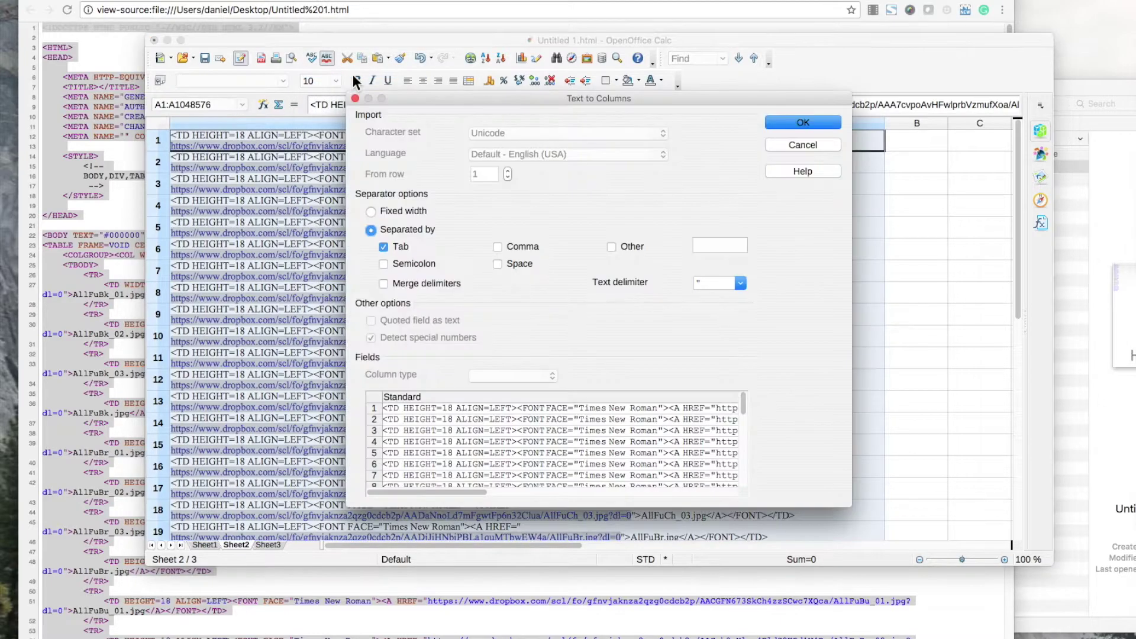
drag(465, 492, 710, 497)
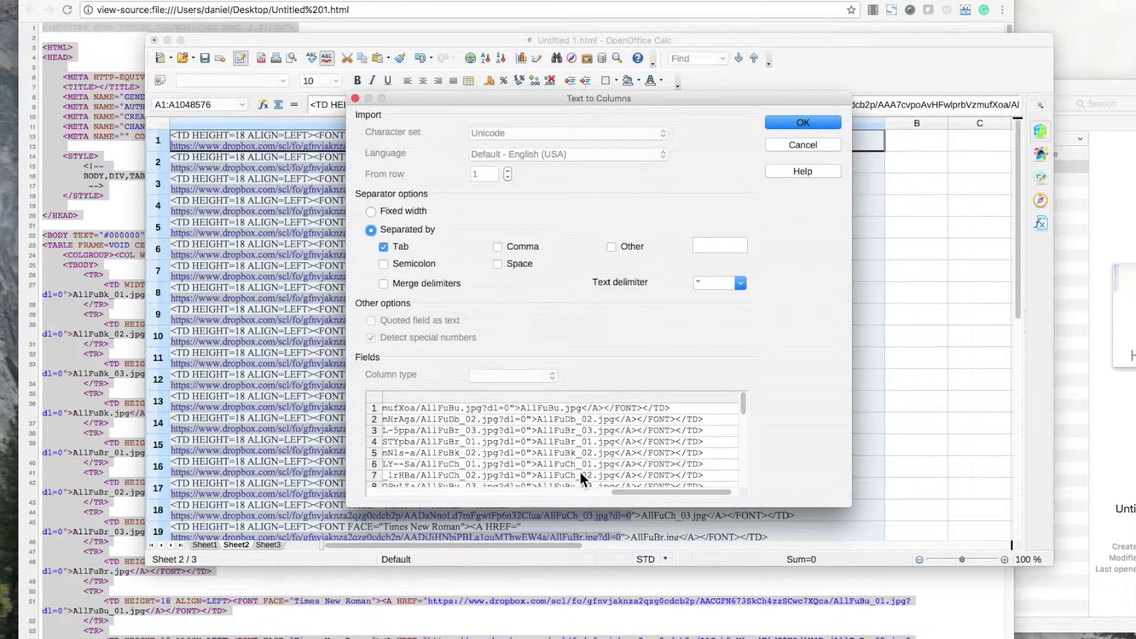
click(628, 247)
text(")
mouse_move(672, 491)
mouse_down()
mouse_move(639, 488)
mouse_move(685, 491)
mouse_up()
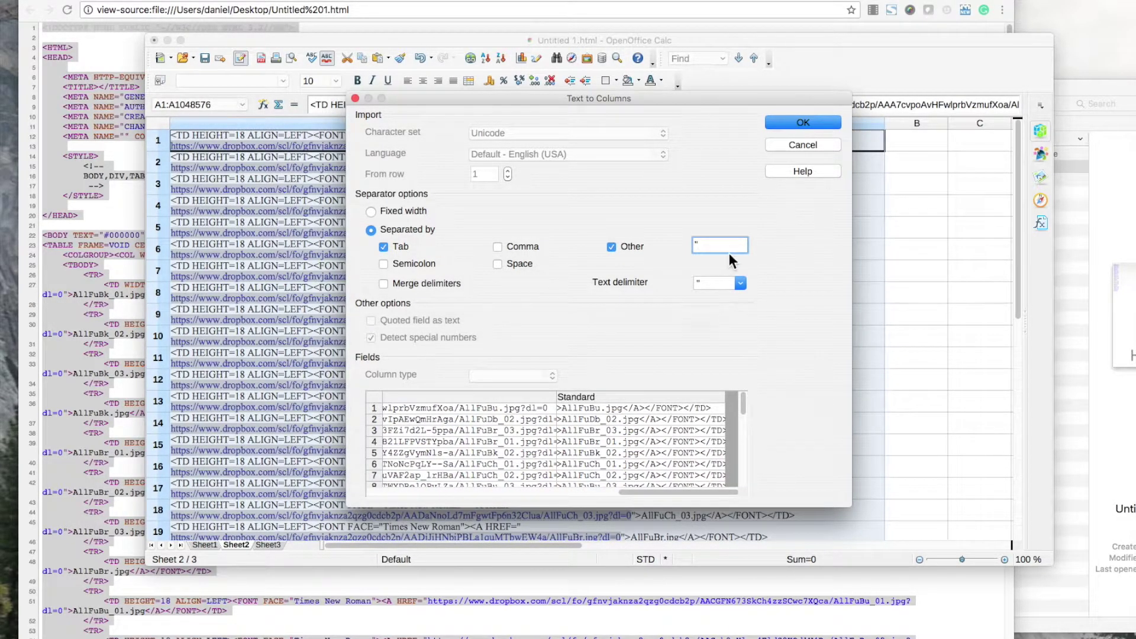
click(789, 122)
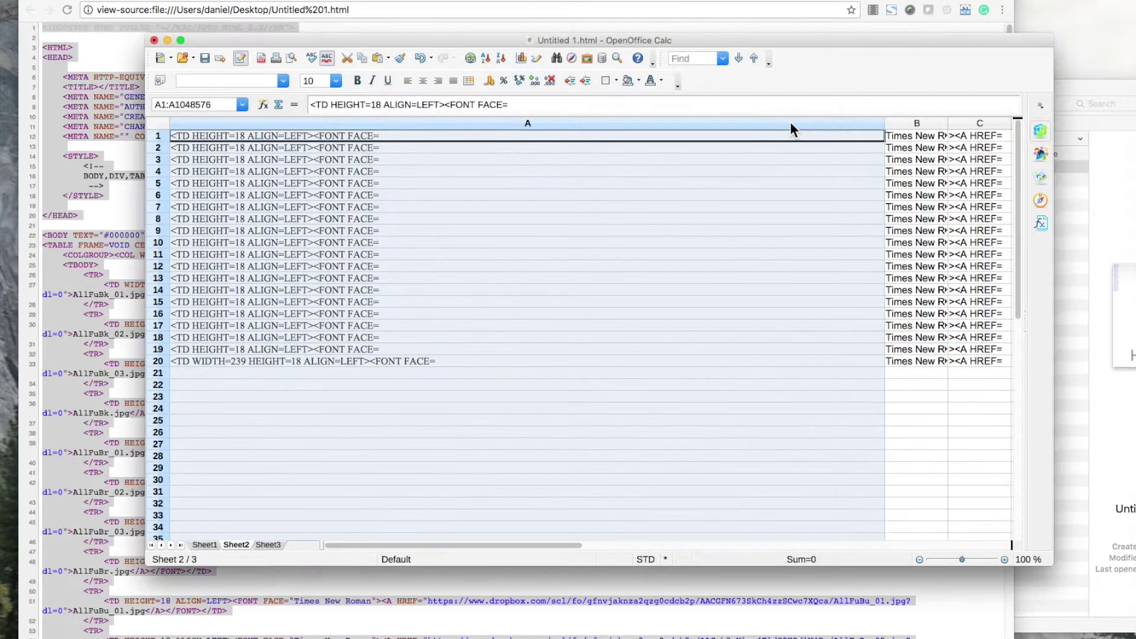
Resize the split columns and delete the tag-fragment columns A and B.
scroll(717, 316, right, 4)
scroll(717, 316, left, 5)
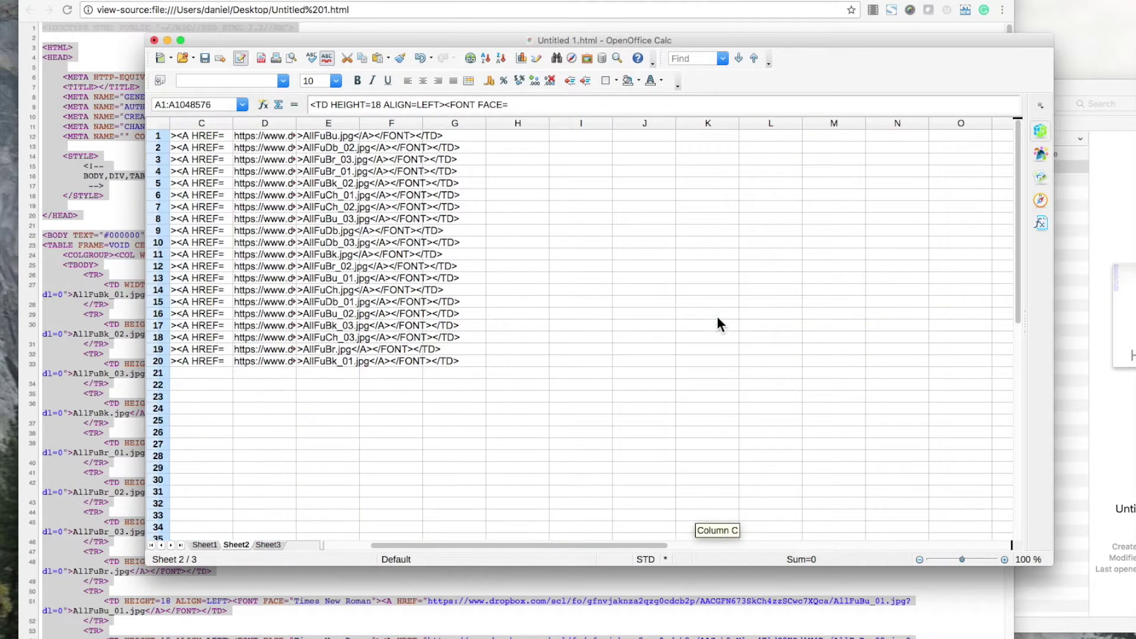
scroll(718, 316, right, 2)
click(715, 317)
scroll(685, 322, left, 2)
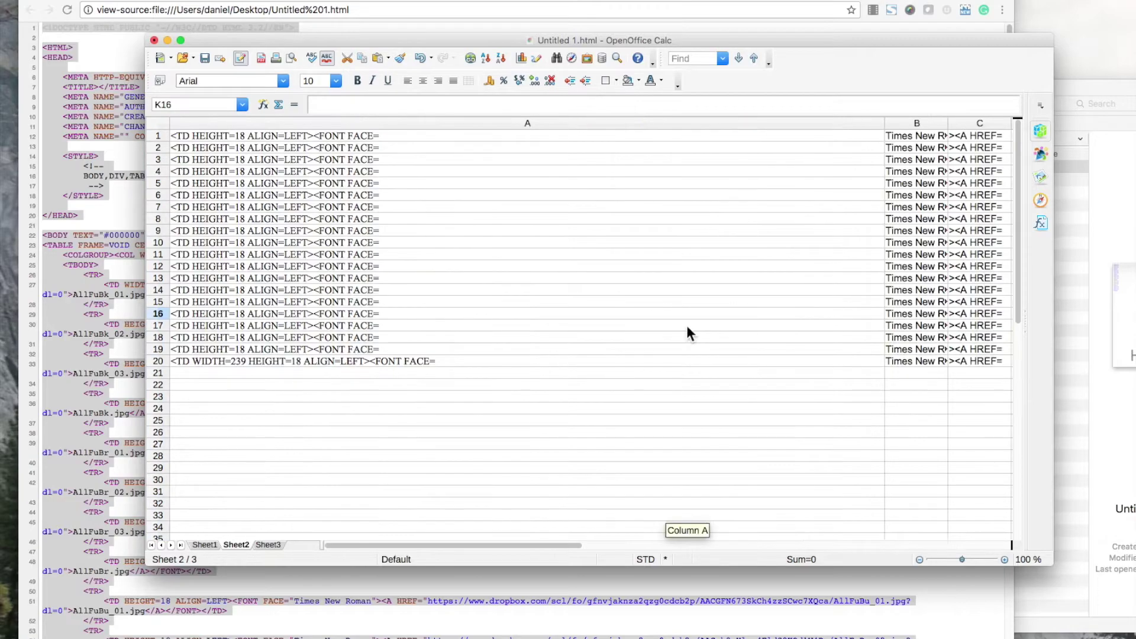
click(886, 123)
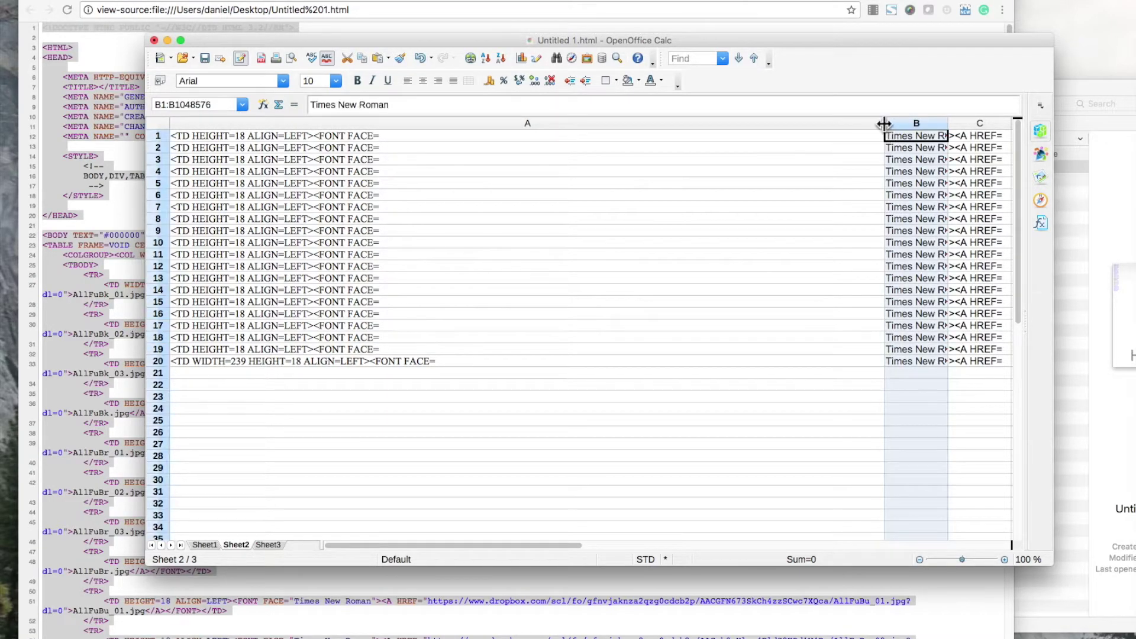
drag(884, 122, 449, 122)
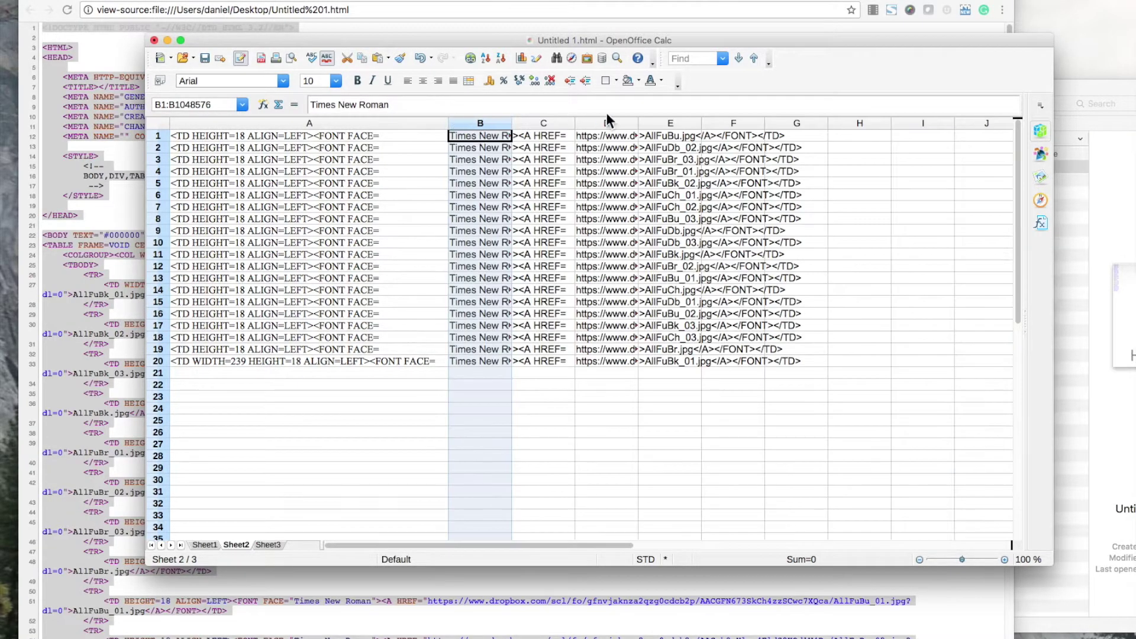
drag(638, 122, 1051, 134)
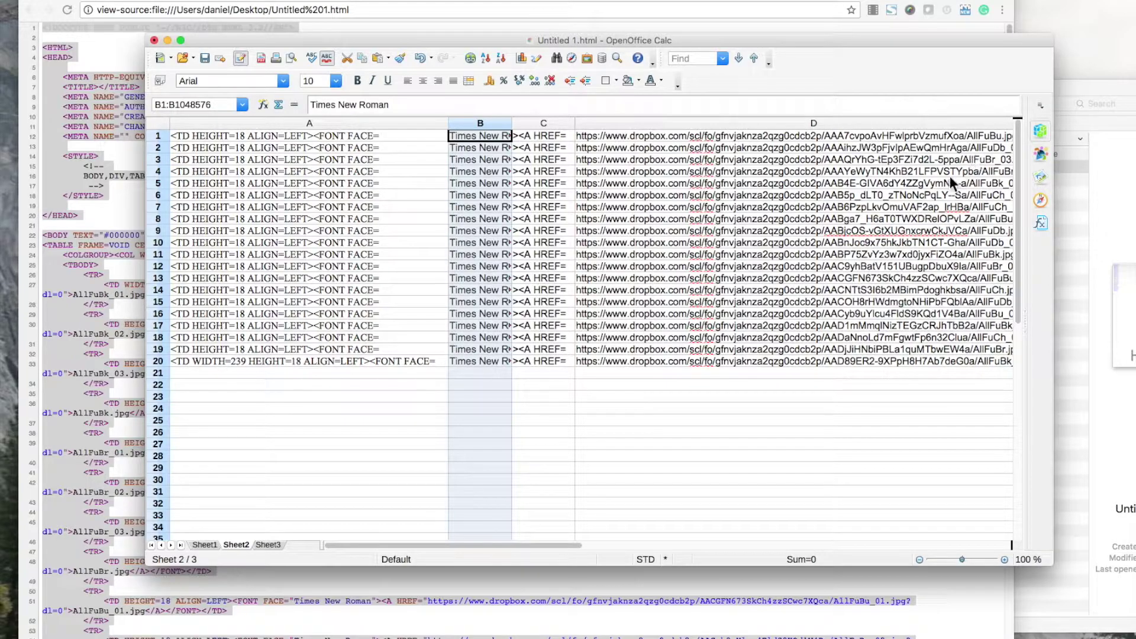
scroll(950, 175, right, 5)
scroll(642, 203, left, 5)
shift+click(290, 122)
right_click(279, 166)
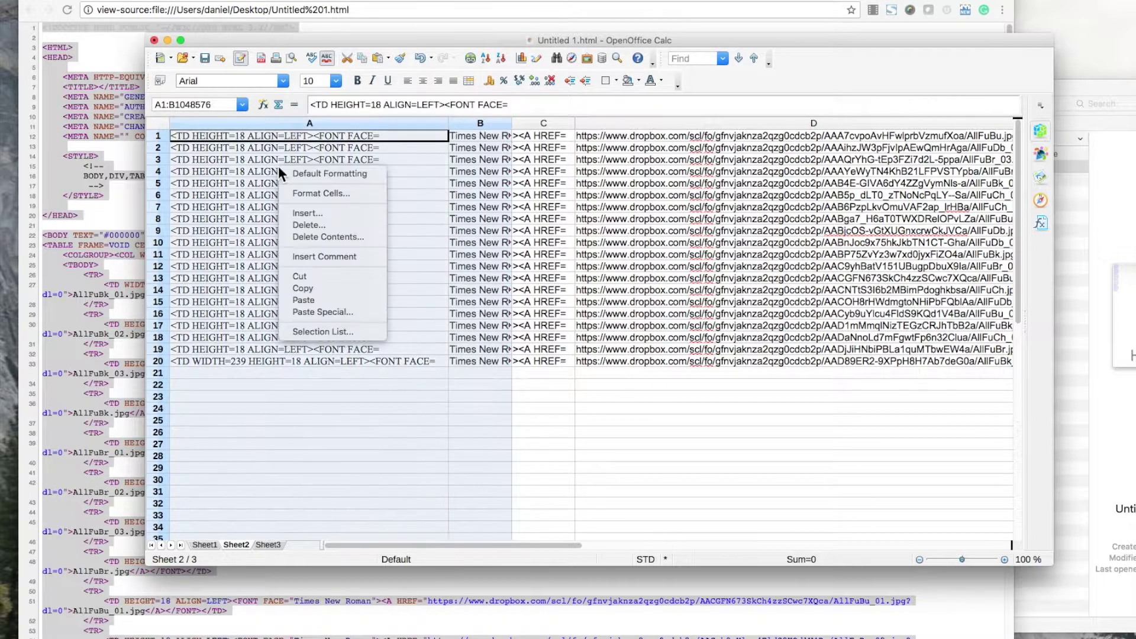
click(309, 225)
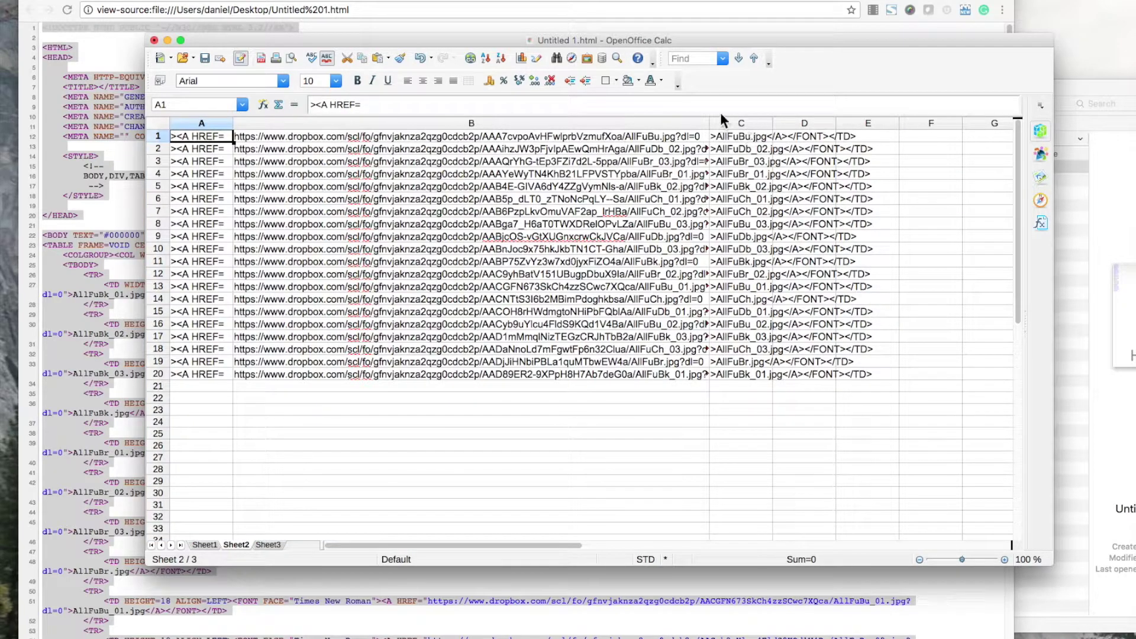
Delete the remaining tag-prefix column so the Dropbox URLs sit in column A.
drag(708, 120, 816, 122)
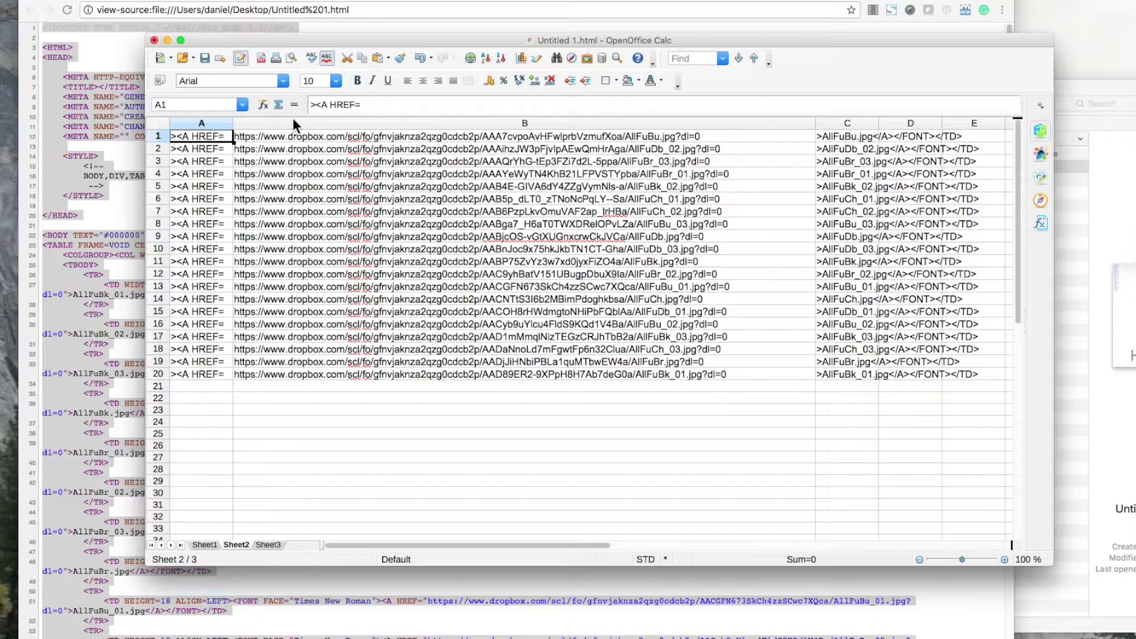
click(206, 124)
right_click(209, 135)
click(233, 222)
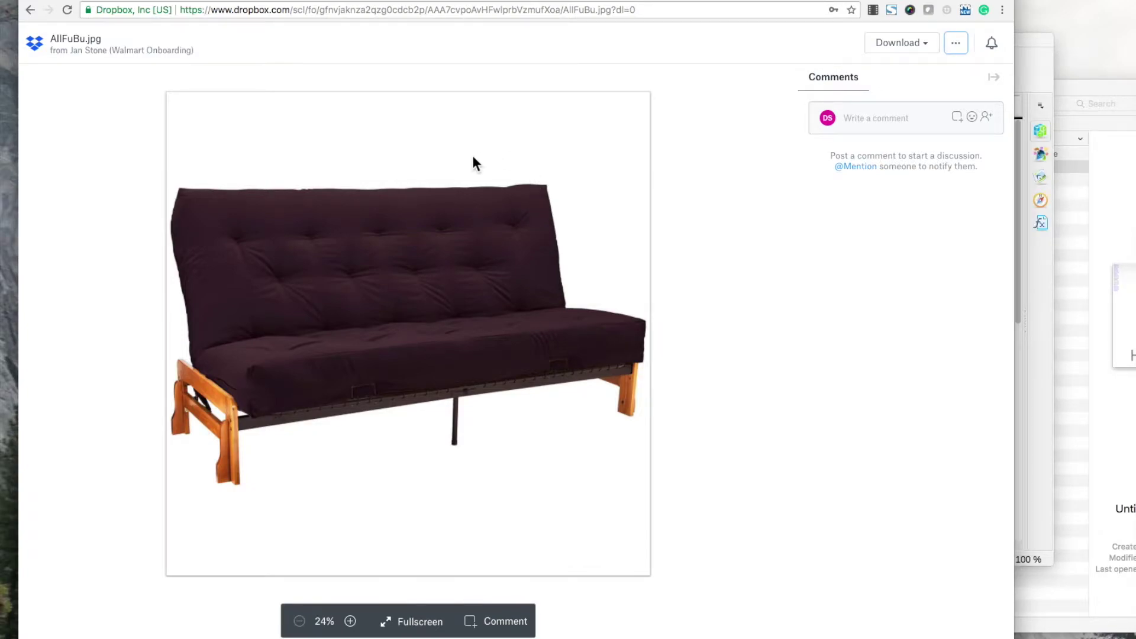
Reload the AllFuBu.jpg Dropbox link with dl=1 instead of dl=0, then return to Calc.
click(648, 8)
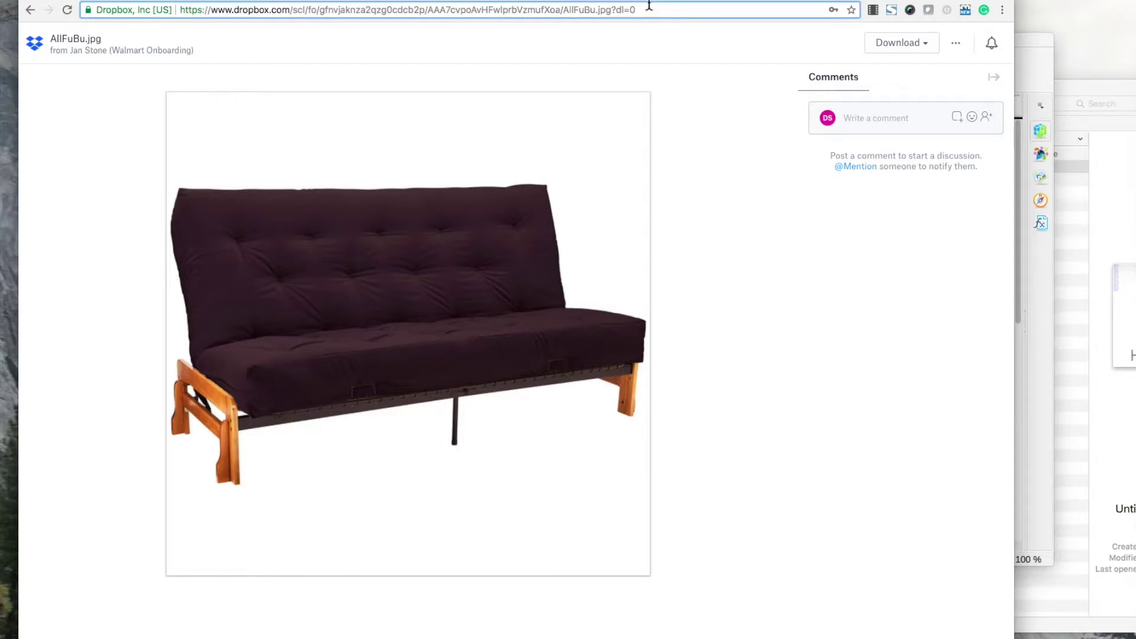
key(BackSpace)
text(1)
key(Return)
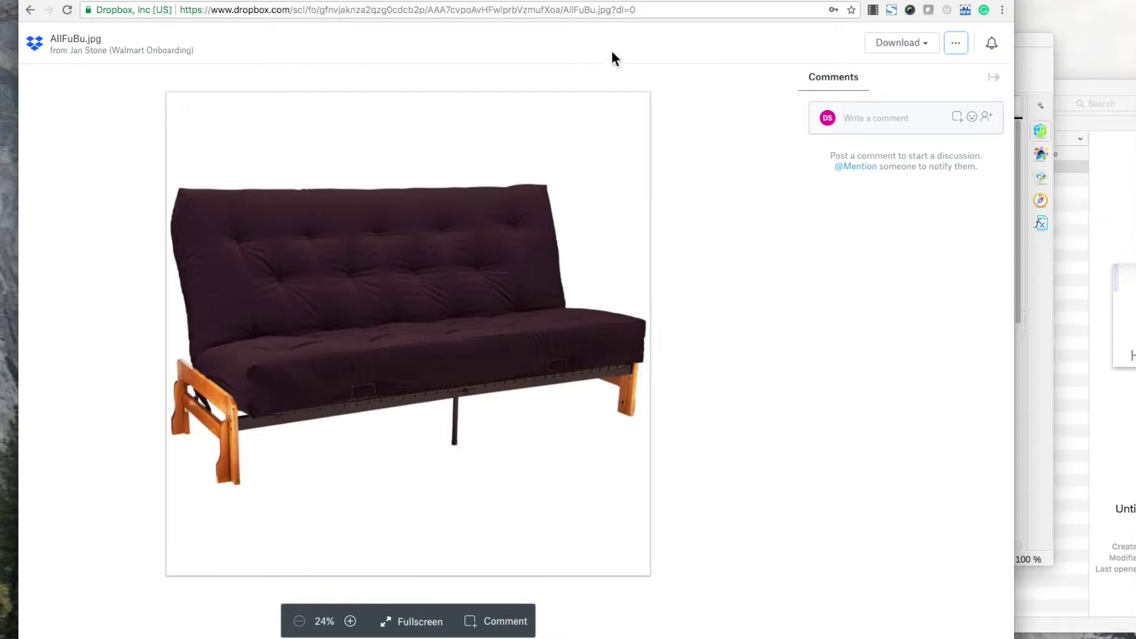
click(583, 13)
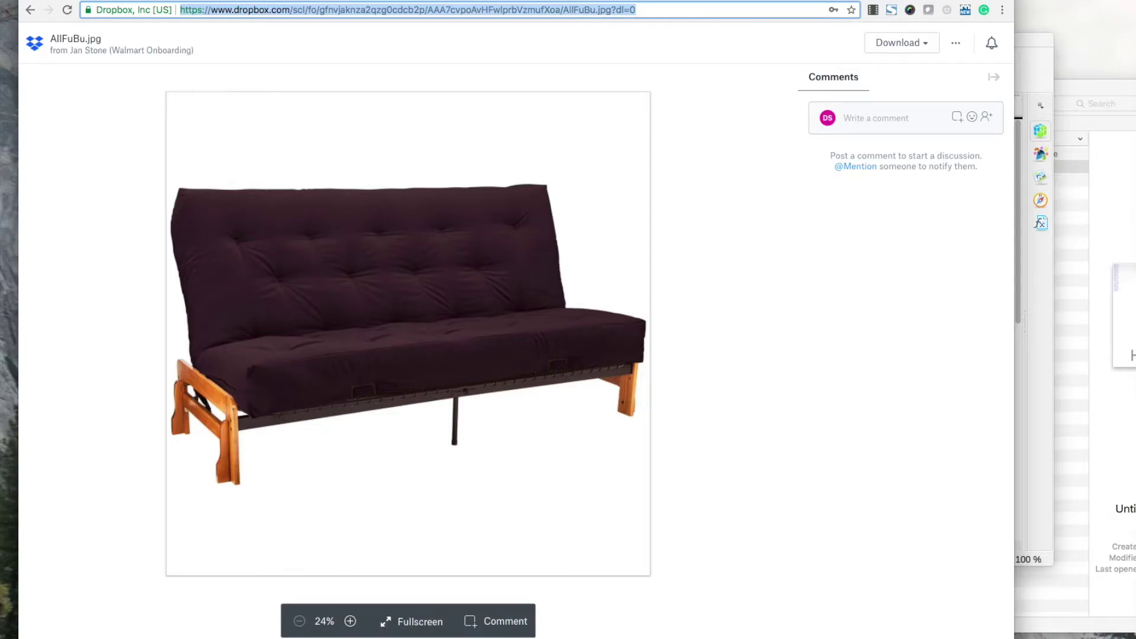
click(1032, 556)
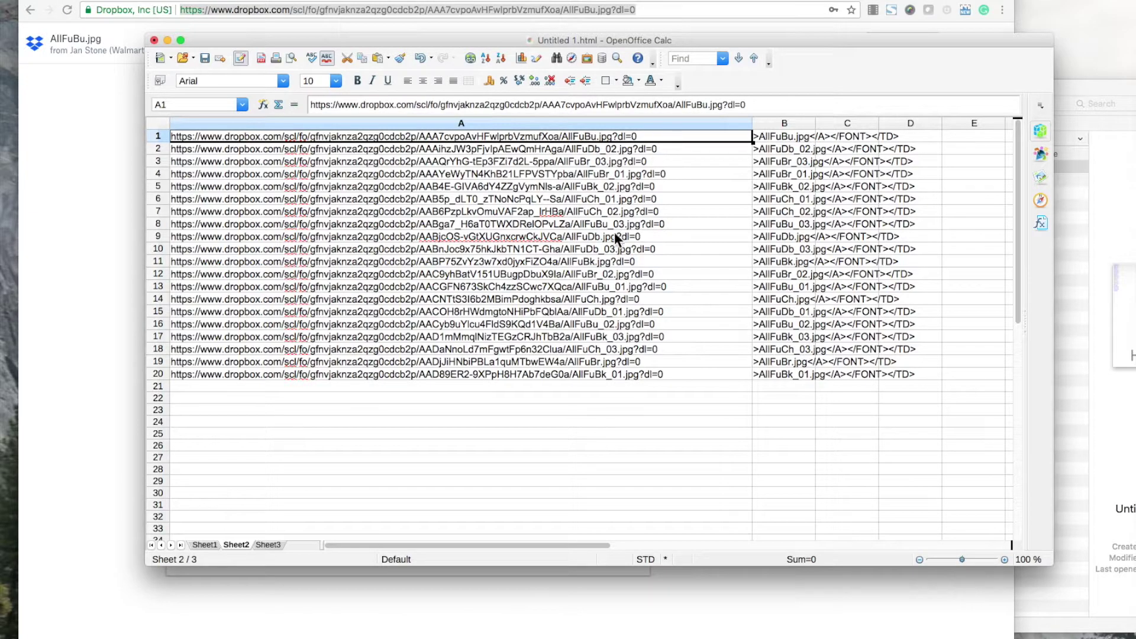
Select the twenty Dropbox links in A1:A20 and open Find & Replace with extra options shown.
shift+click(613, 370)
right_click(483, 204)
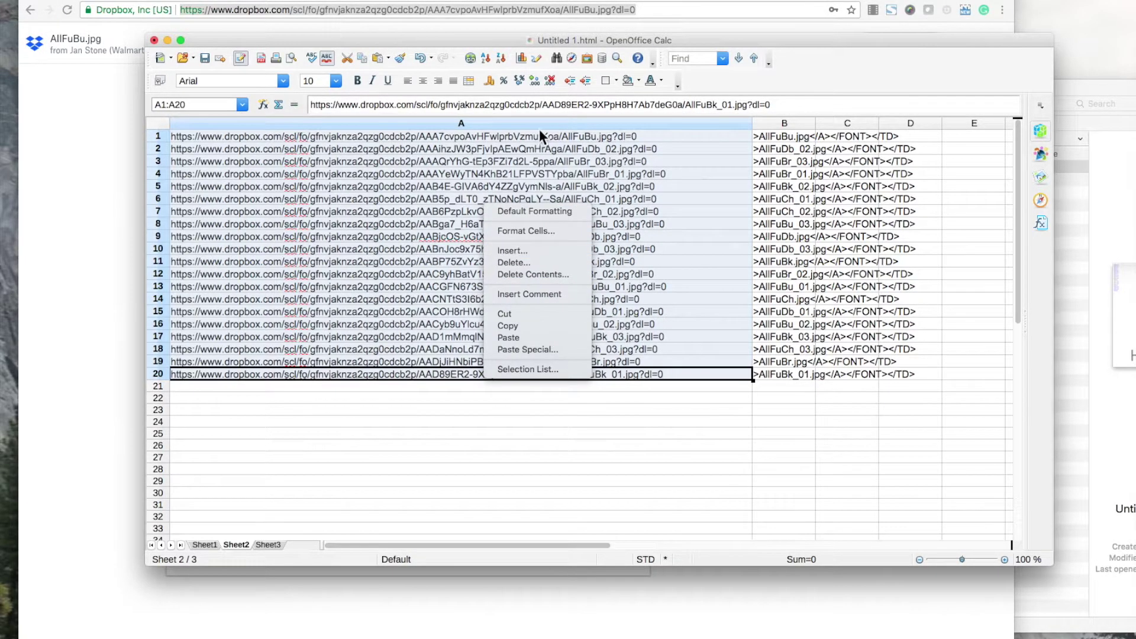
click(552, 33)
key(super+f)
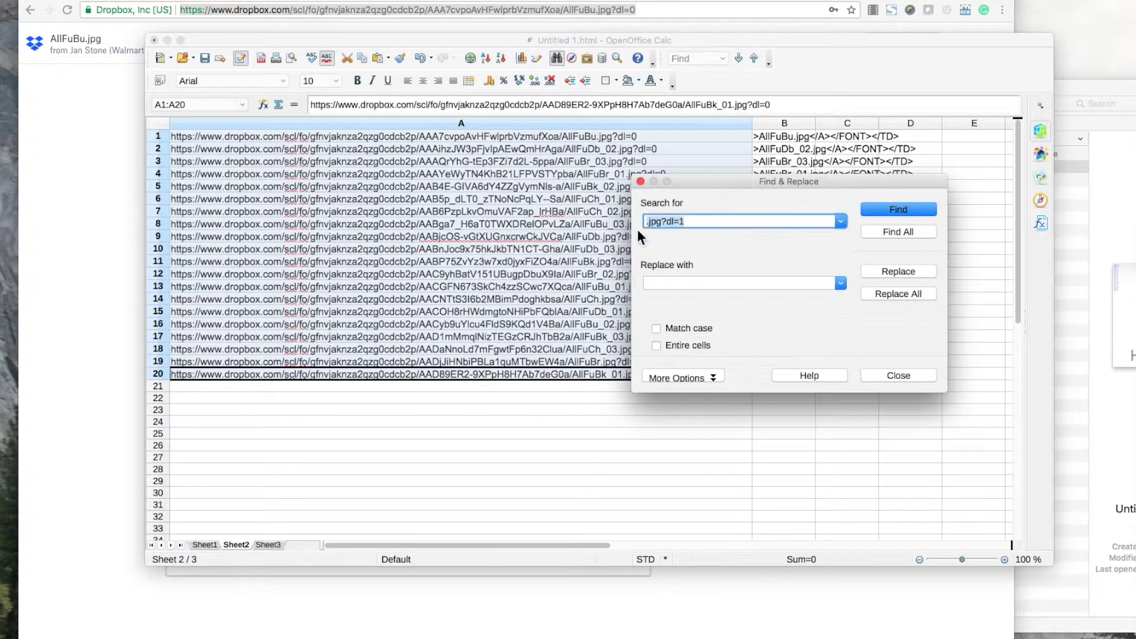
click(696, 377)
click(675, 408)
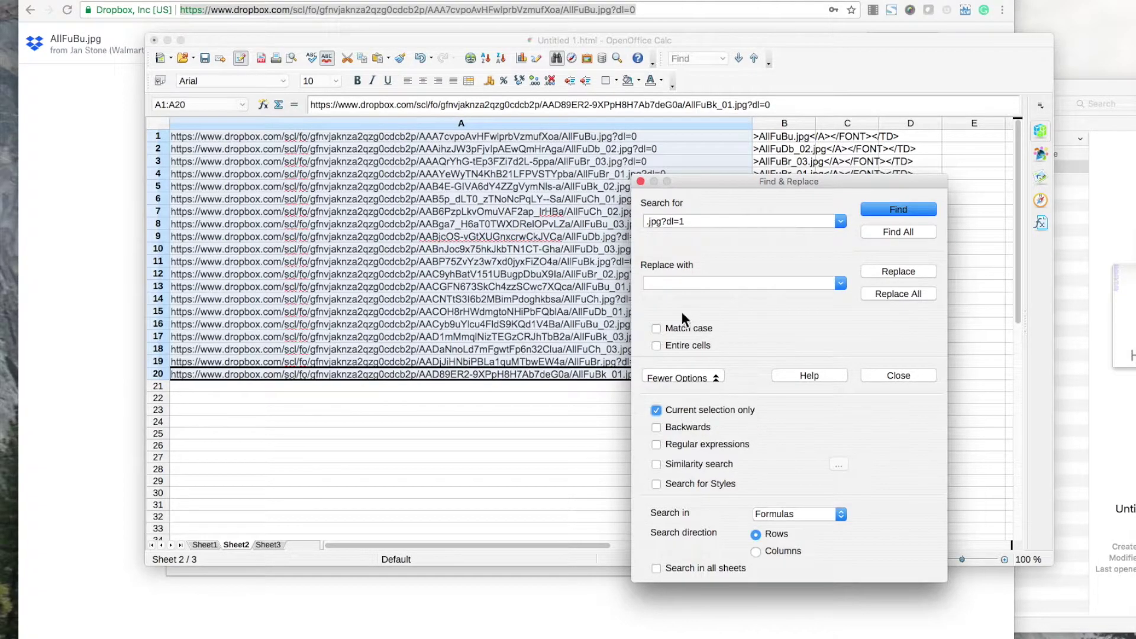
drag(659, 222, 611, 223)
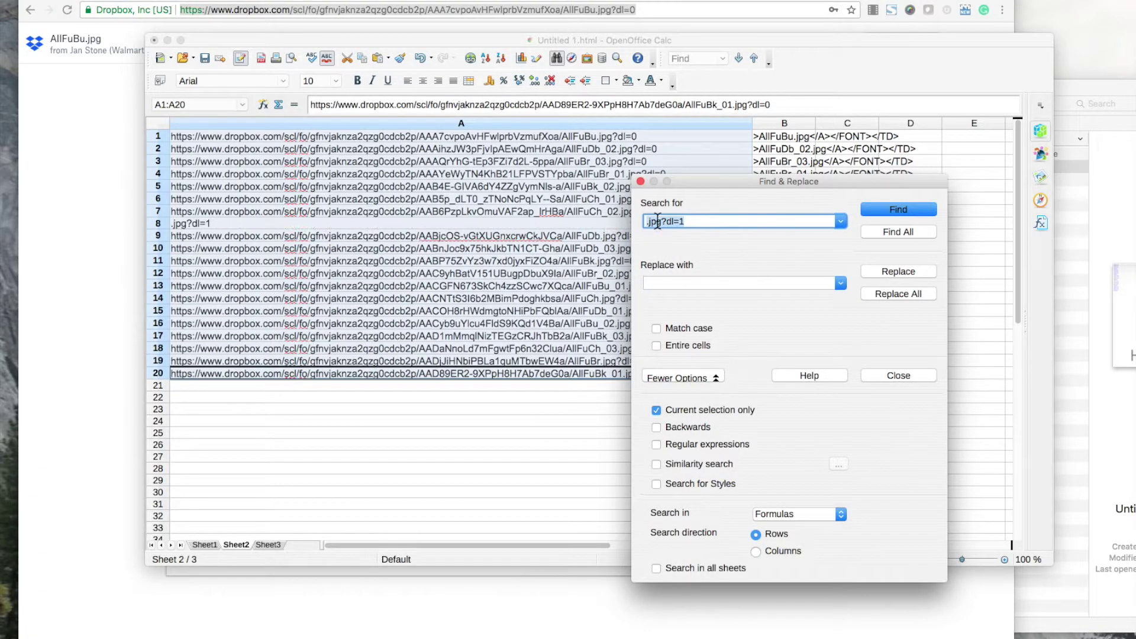
click(537, 211)
key(super+z)
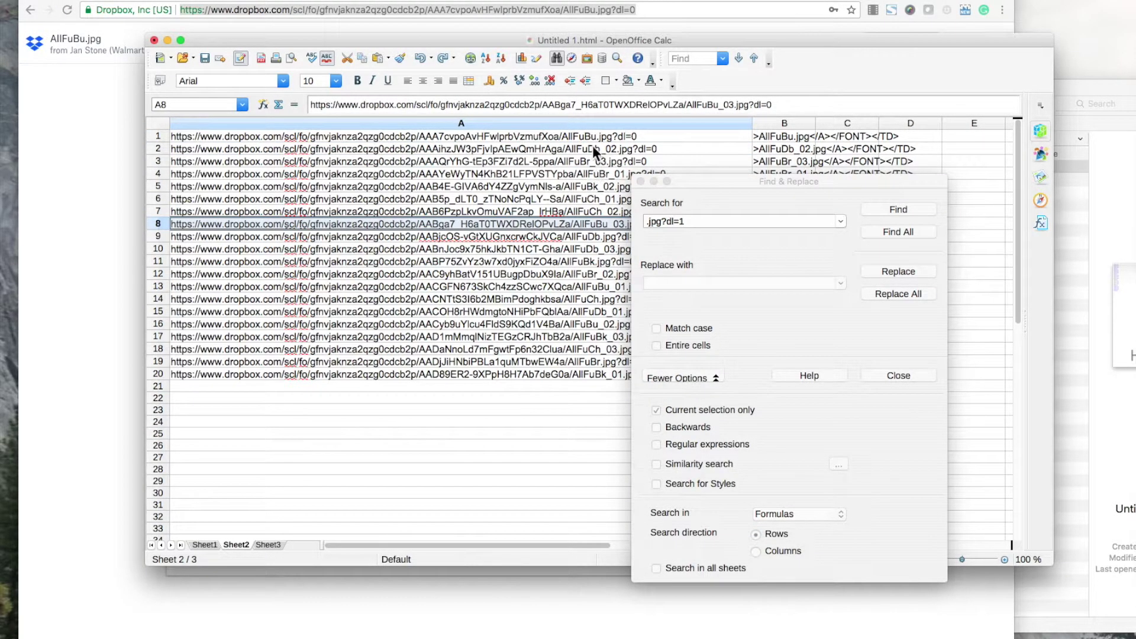
drag(590, 136, 576, 374)
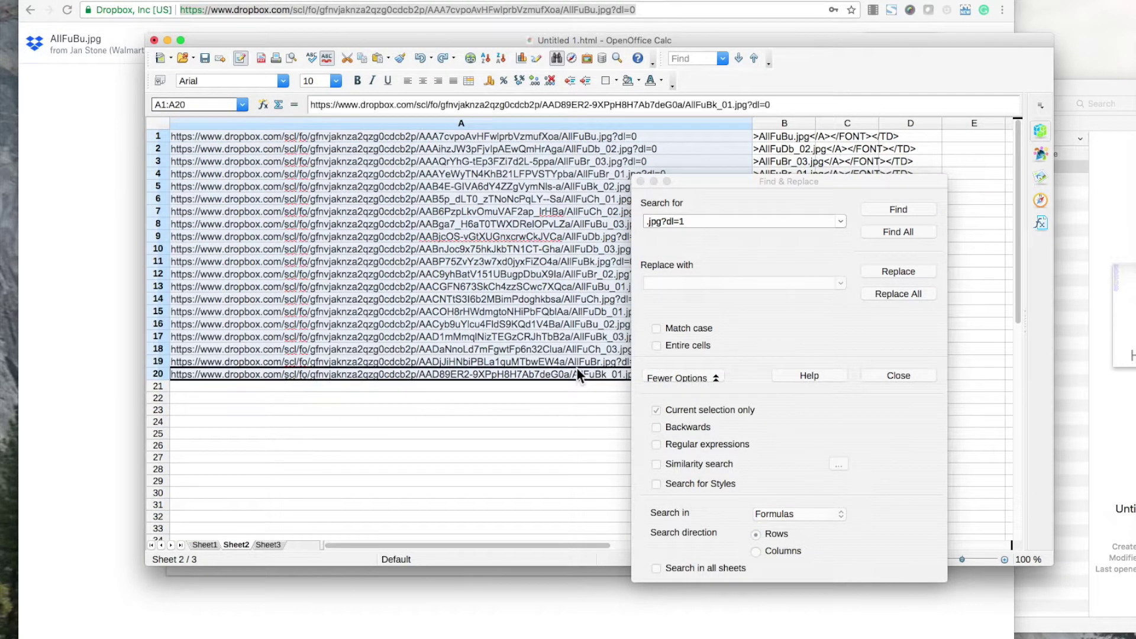
Search for ?dl=0, replace with ?dl=1, and Replace All within the current selection.
click(656, 239)
double_click(658, 221)
key(BackSpace)
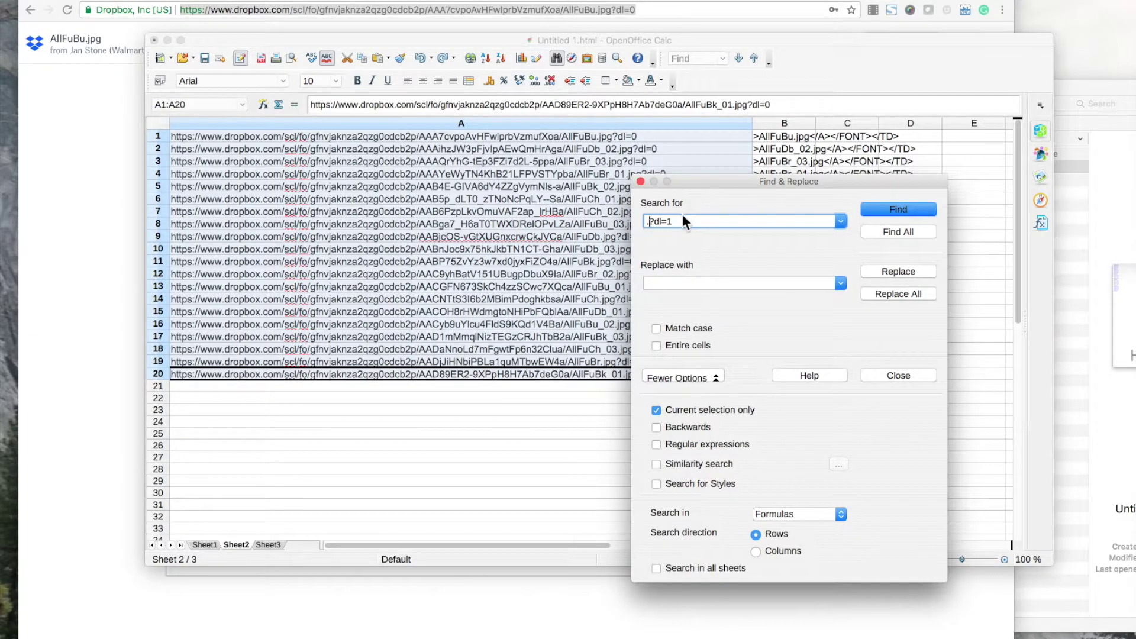
key(BackSpace)
click(683, 221)
key(BackSpace)
text(0)
click(691, 283)
text(?)
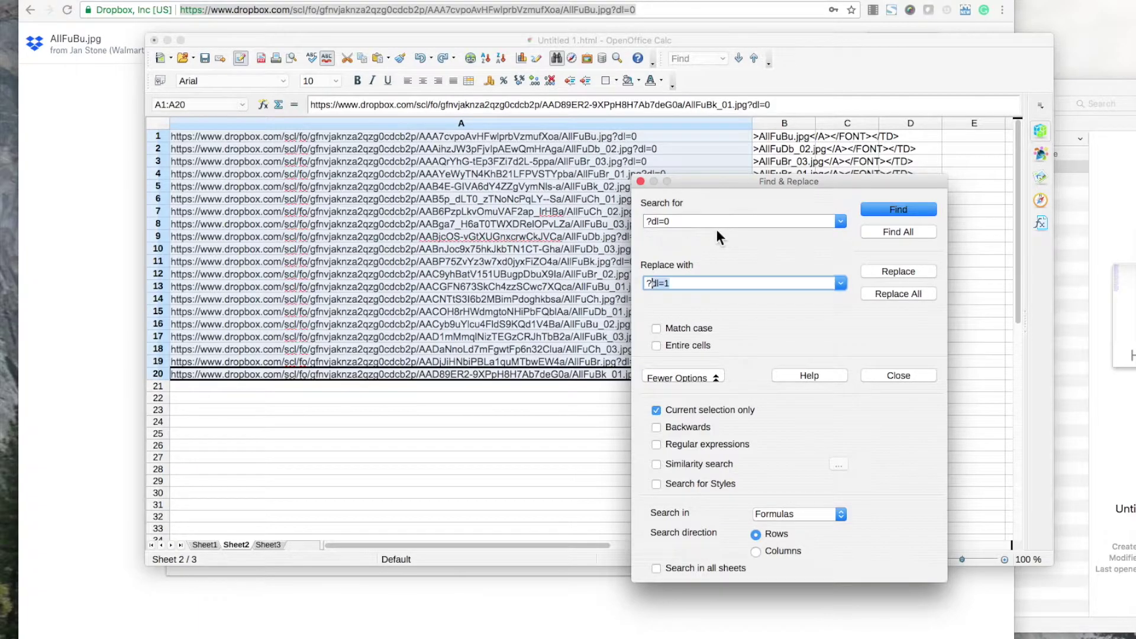
text(dl=1)
click(889, 294)
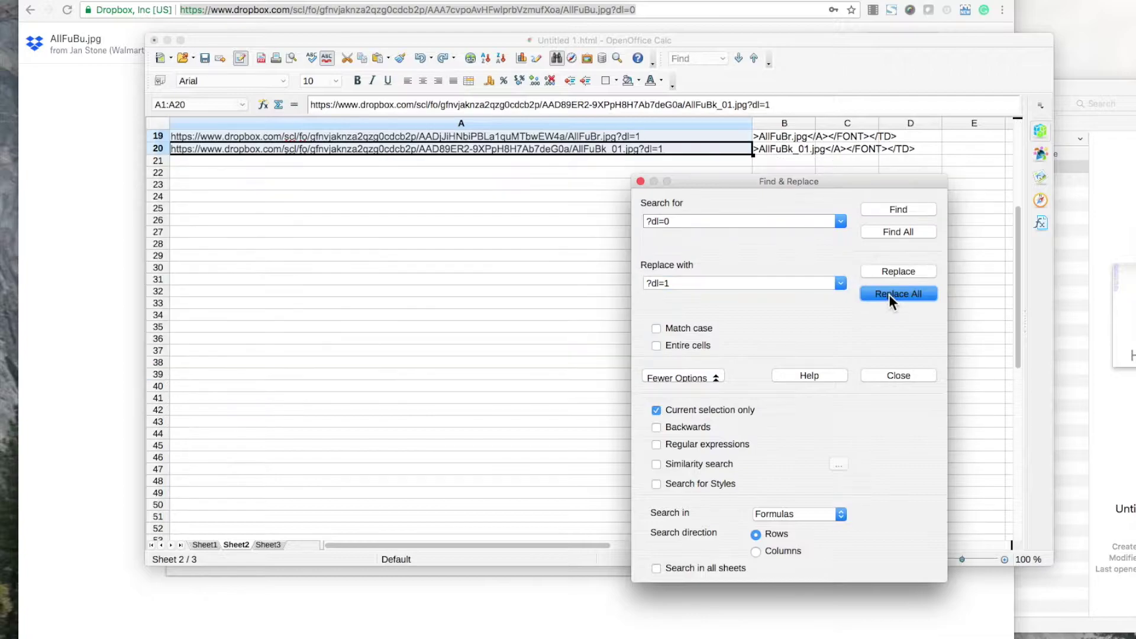
Close Find & Replace and widen column B.
scroll(619, 221, up, 3)
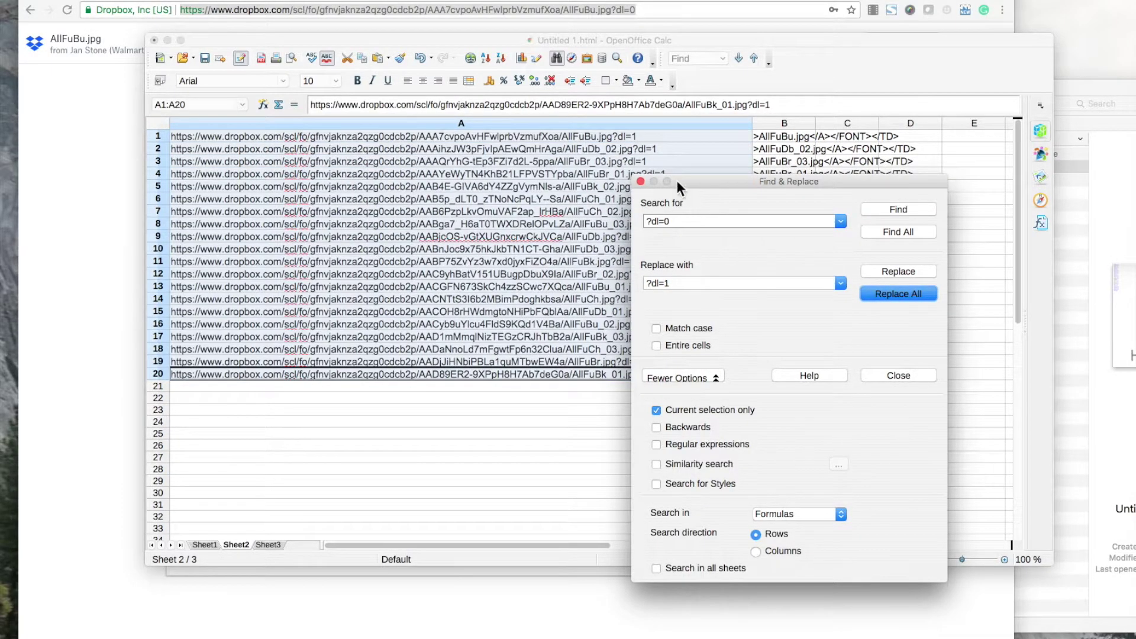
drag(677, 184, 848, 189)
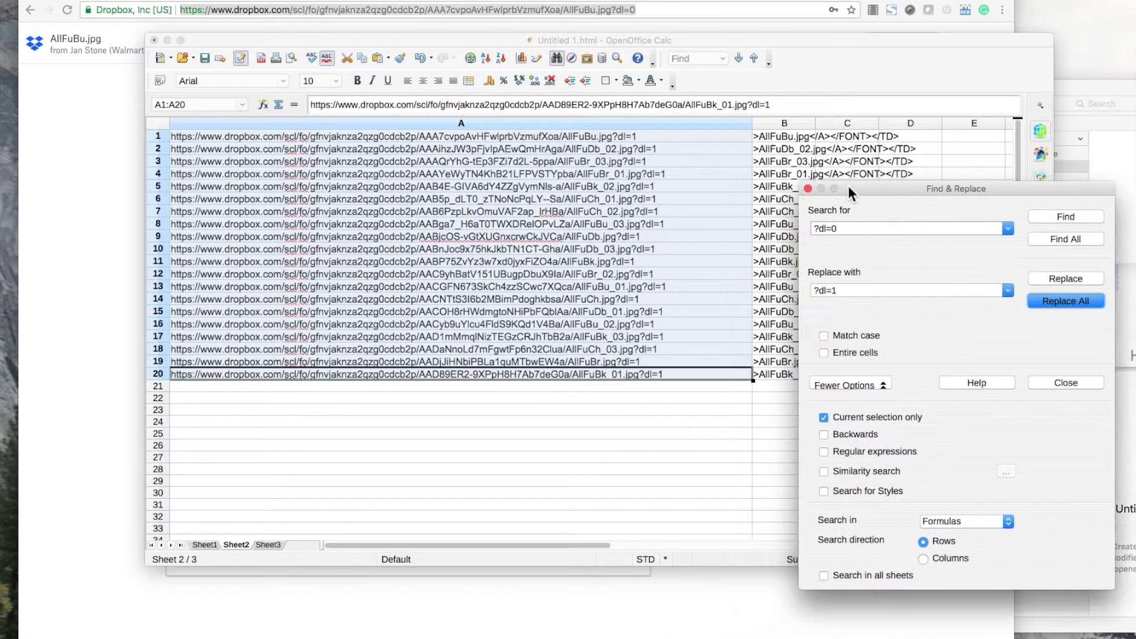
click(807, 189)
drag(814, 122, 956, 121)
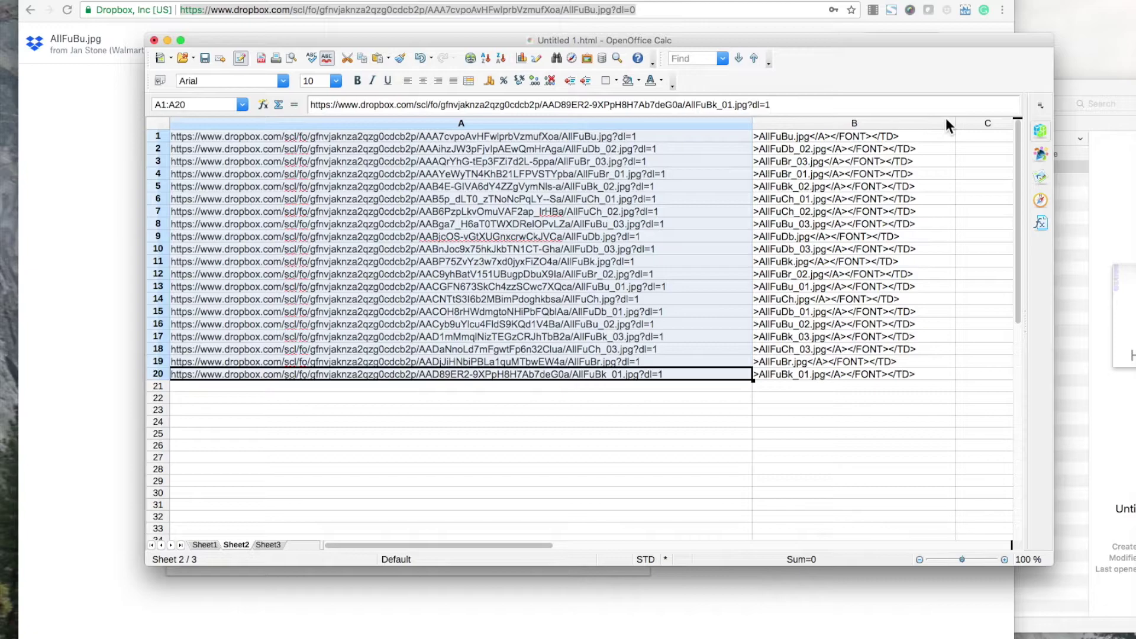
Narrow column A and split column B with Text to Columns at the '>' separator.
drag(749, 119, 728, 122)
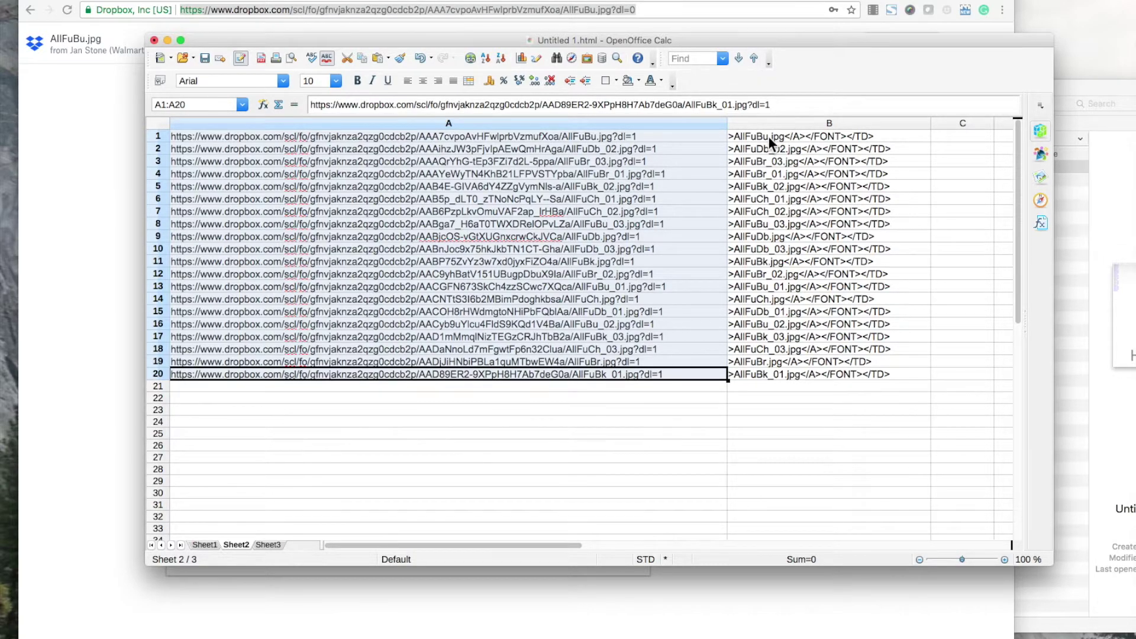
click(787, 123)
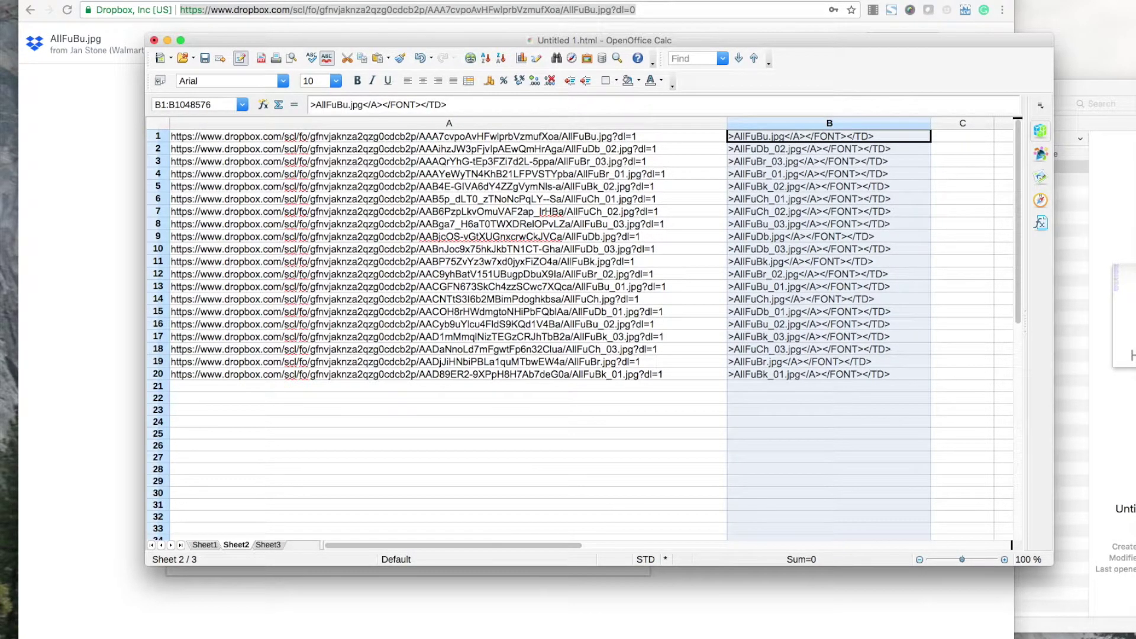
click(332, 1)
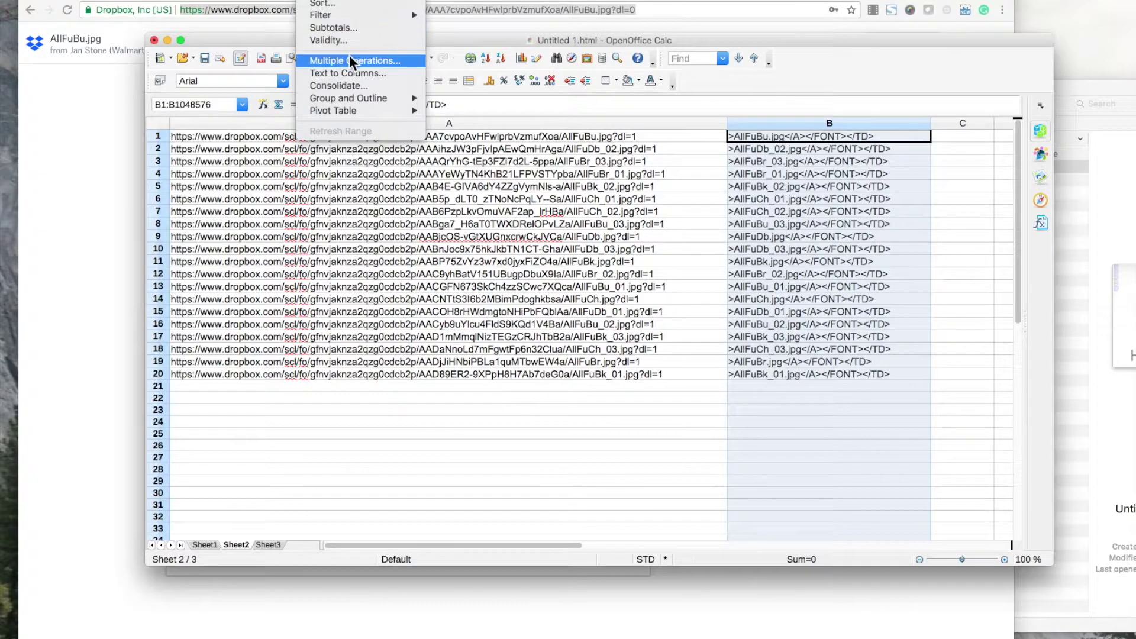
click(353, 74)
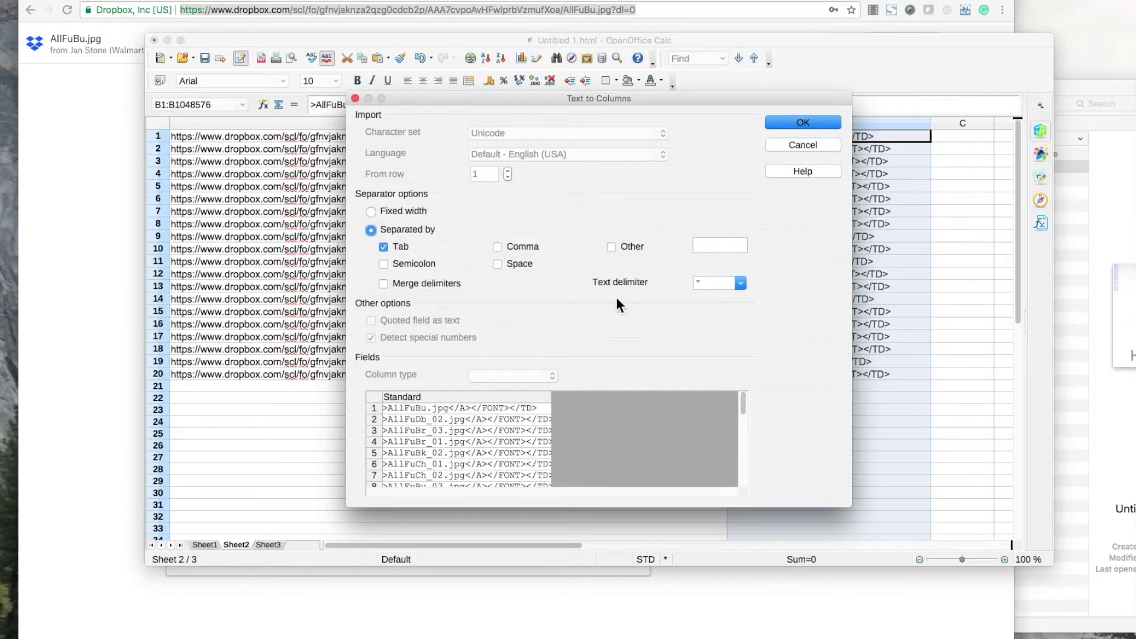
click(631, 245)
text(>)
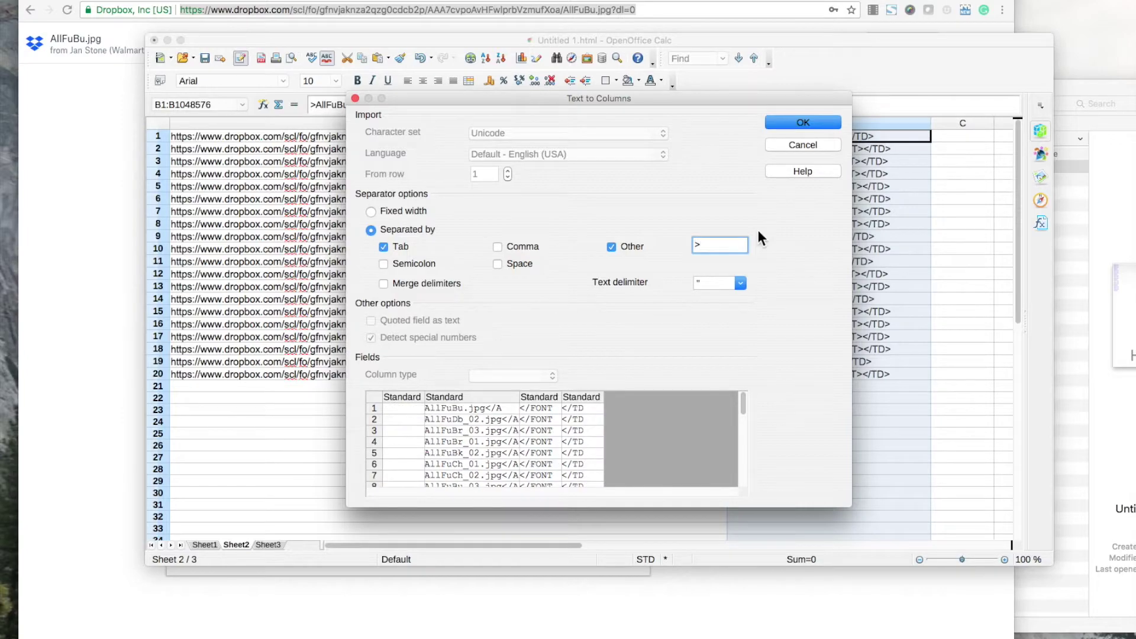
click(785, 123)
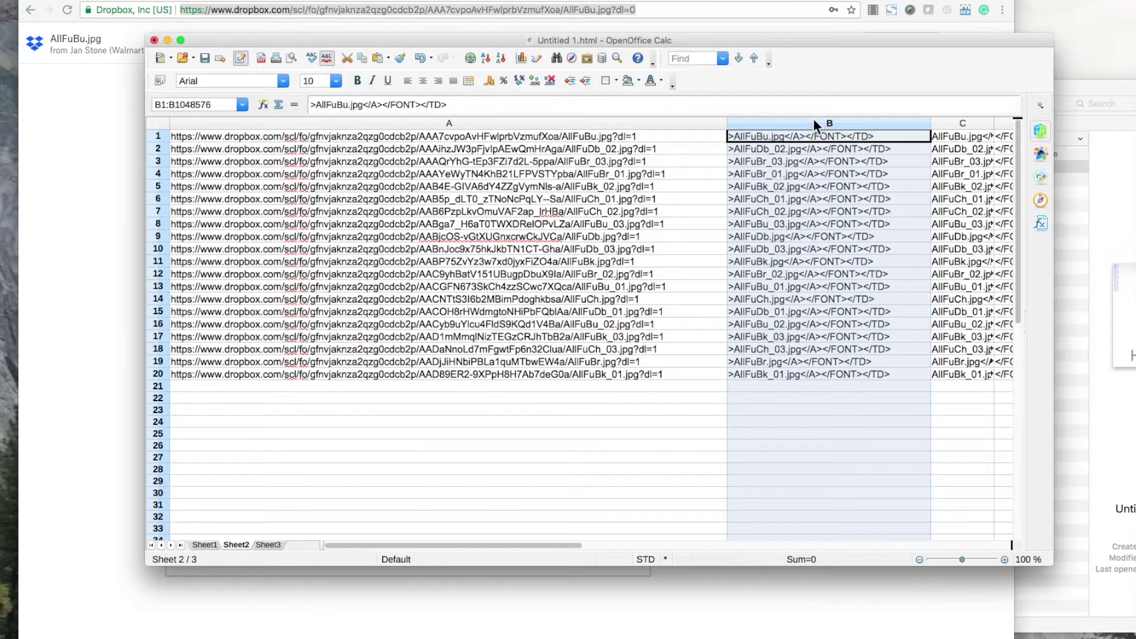
Delete the empty column B and the leftover FONT and TD columns C–D, then widen column B.
right_click(857, 141)
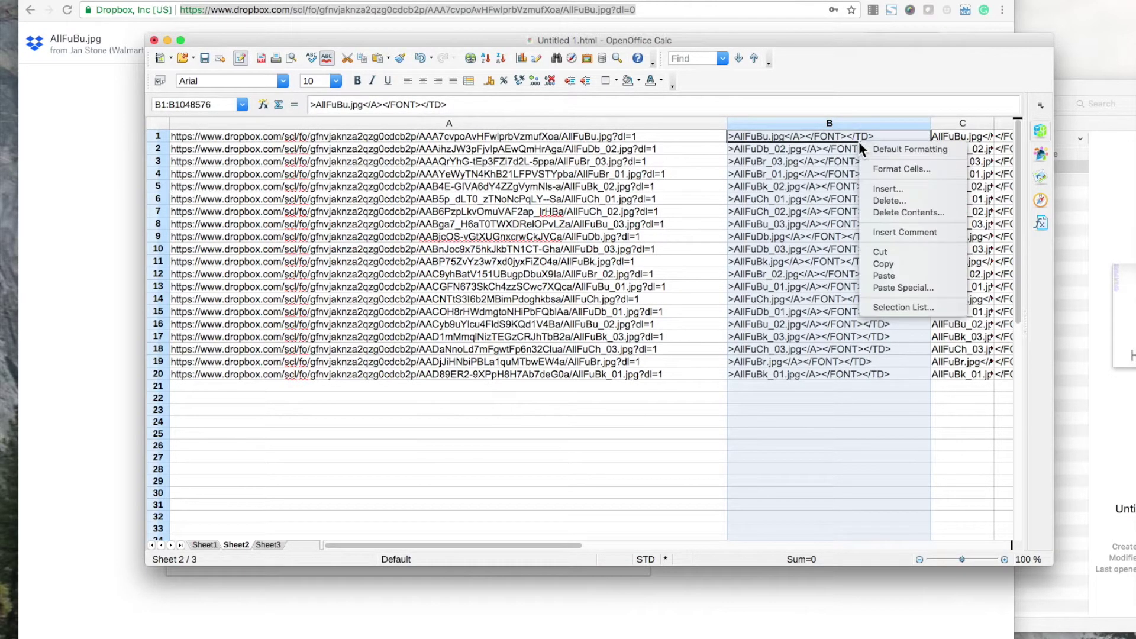
click(893, 201)
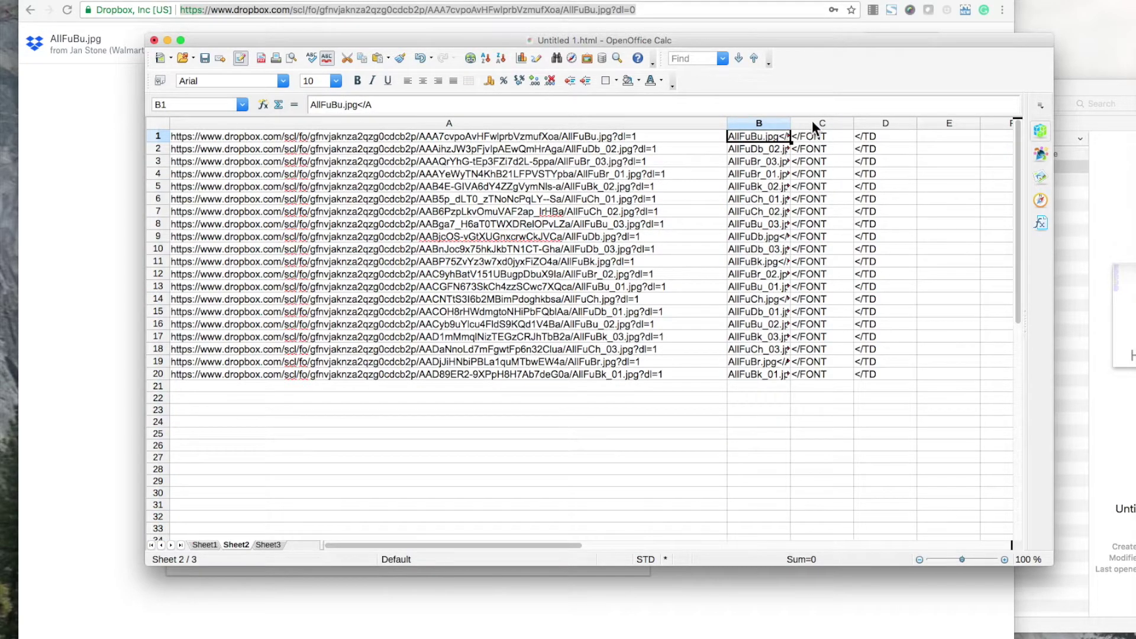
drag(812, 123, 882, 124)
right_click(882, 156)
click(912, 214)
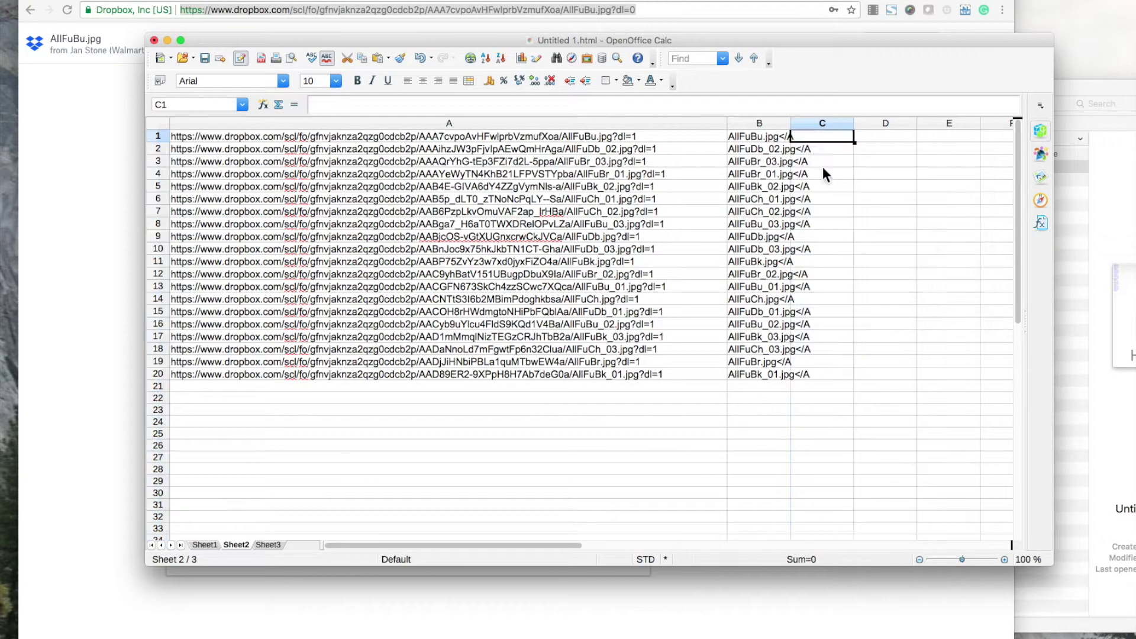
drag(791, 123, 925, 123)
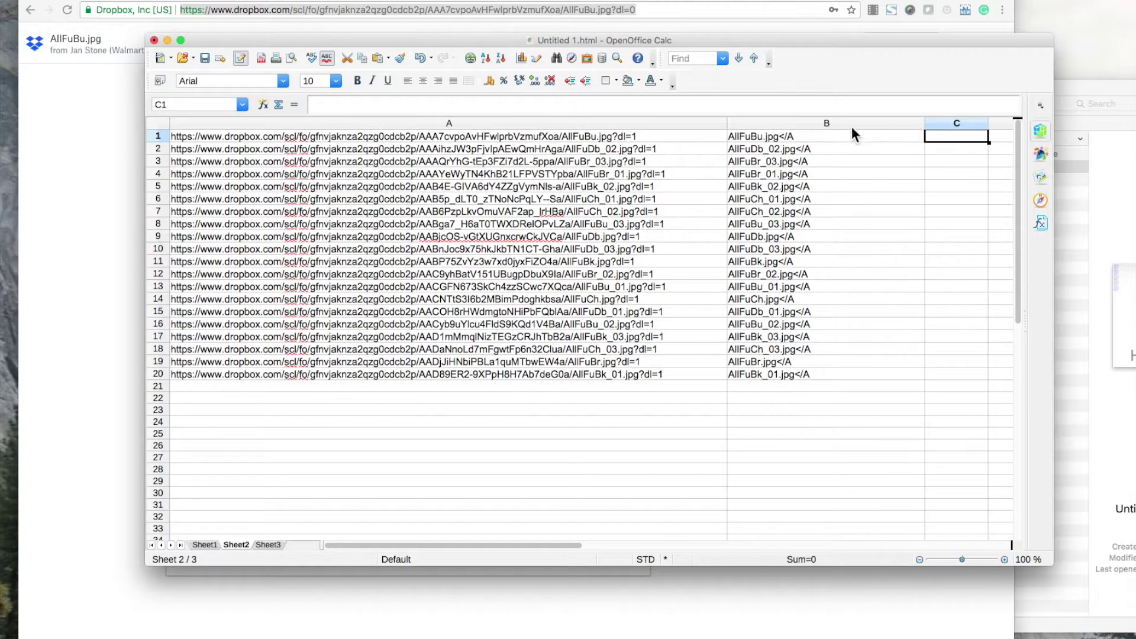
click(782, 122)
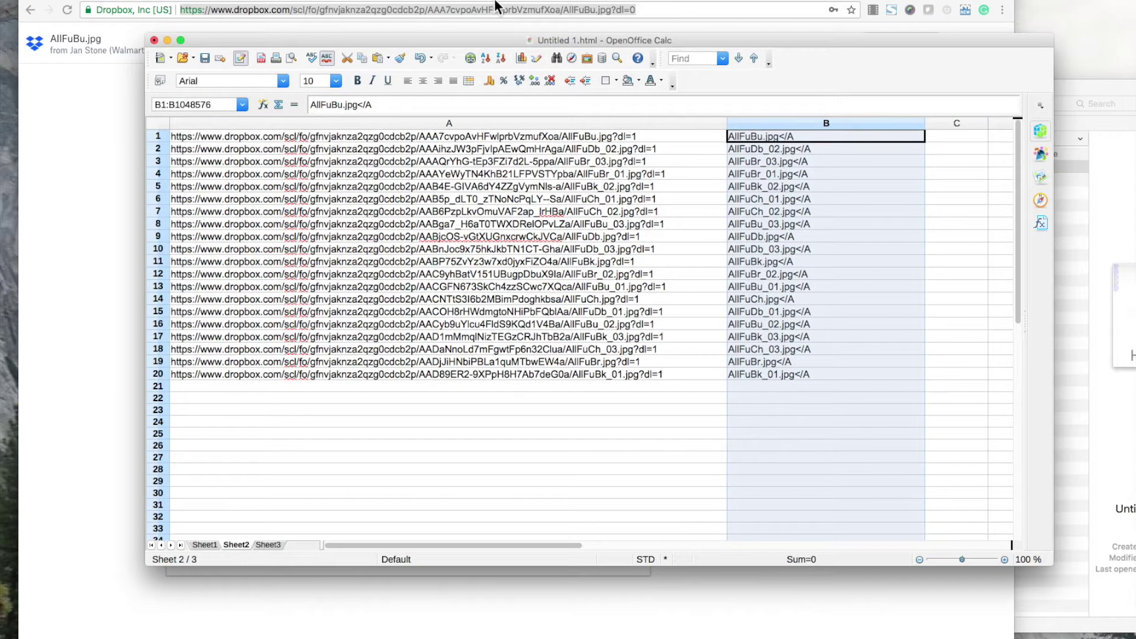
click(307, 1)
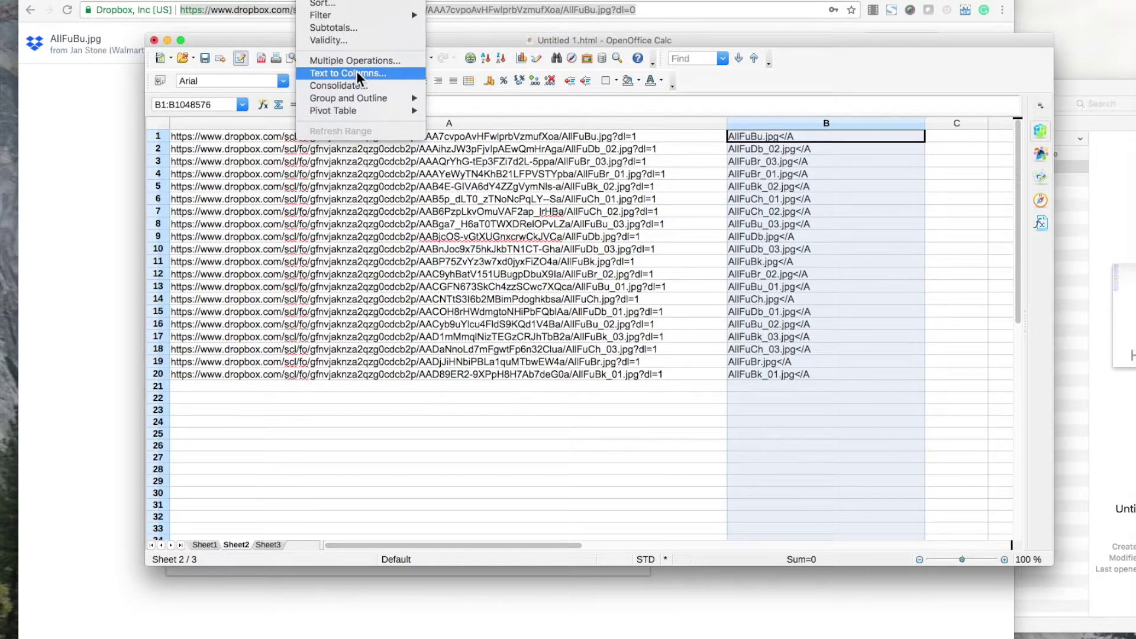
Split column B with Text to Columns using '.jpg' as the separator.
click(356, 71)
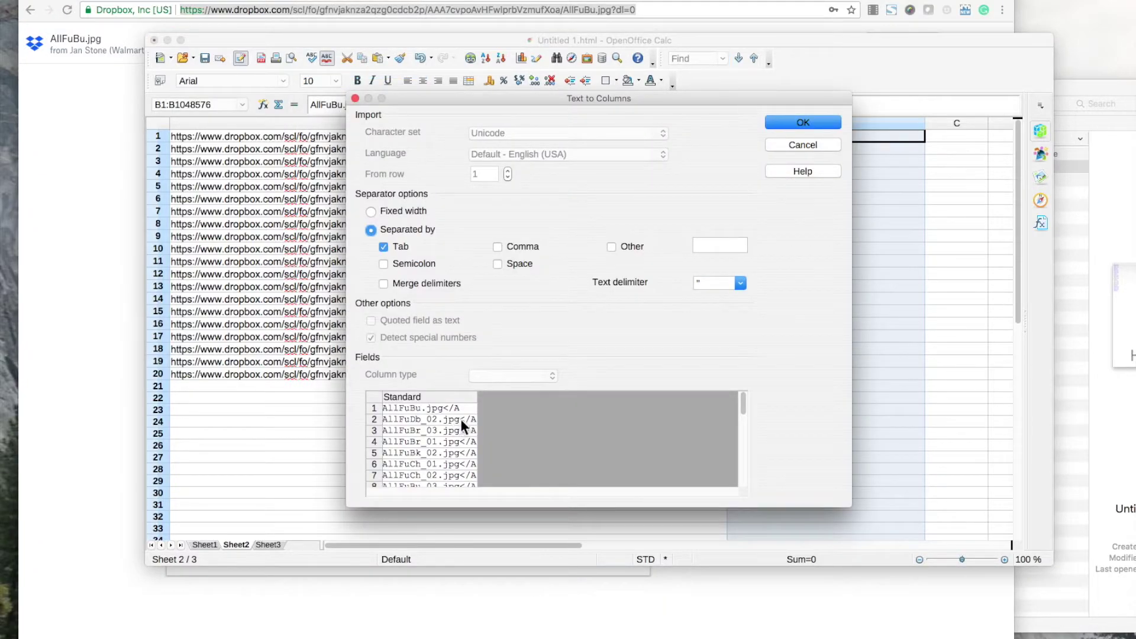
click(610, 246)
text(.jpg)
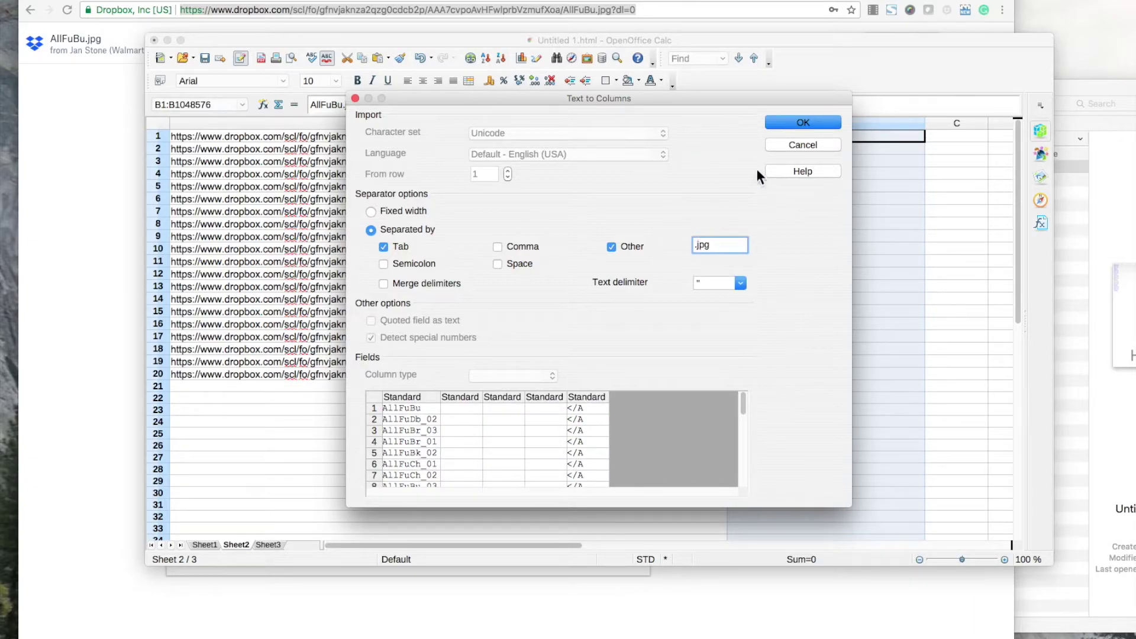
click(794, 124)
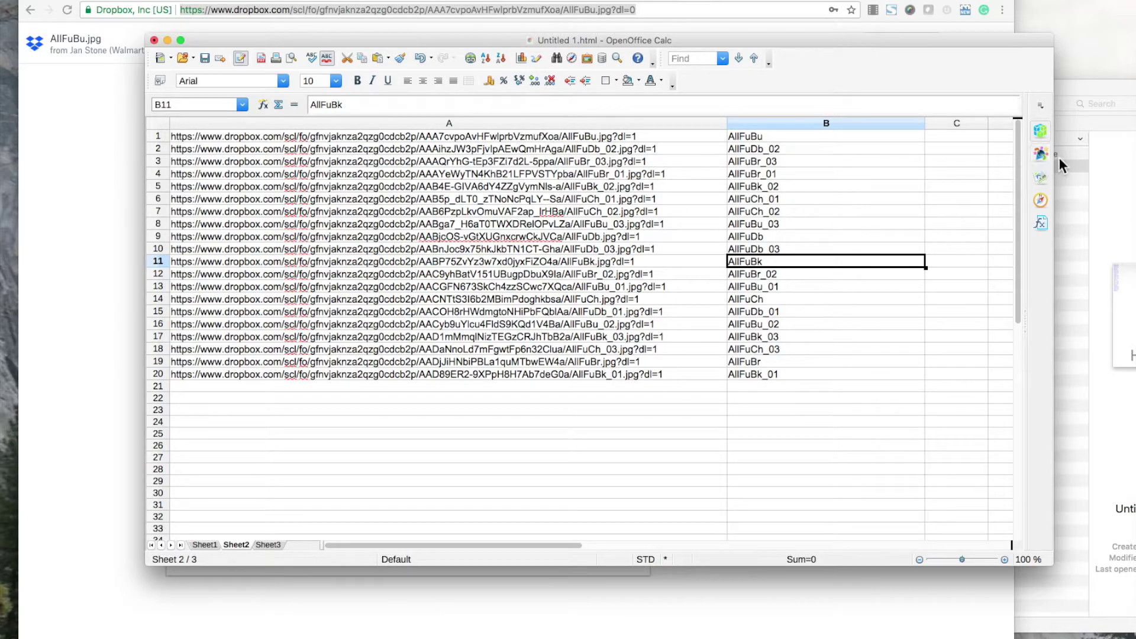
Split column B again at '_' to separate names from image numbers.
click(761, 123)
click(319, 2)
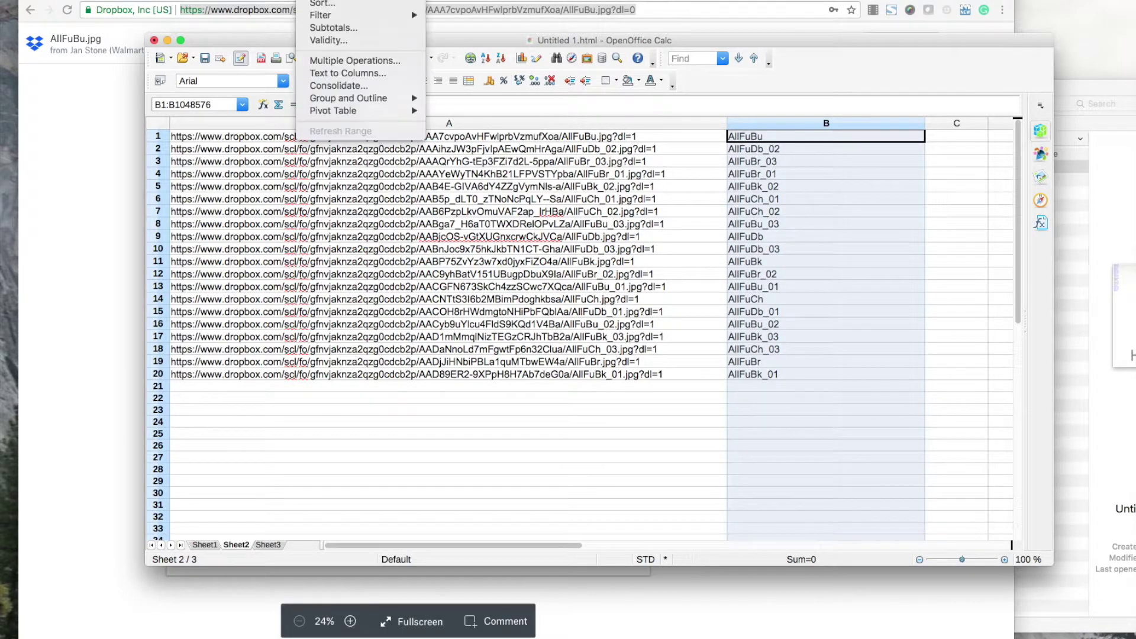
click(342, 73)
click(705, 246)
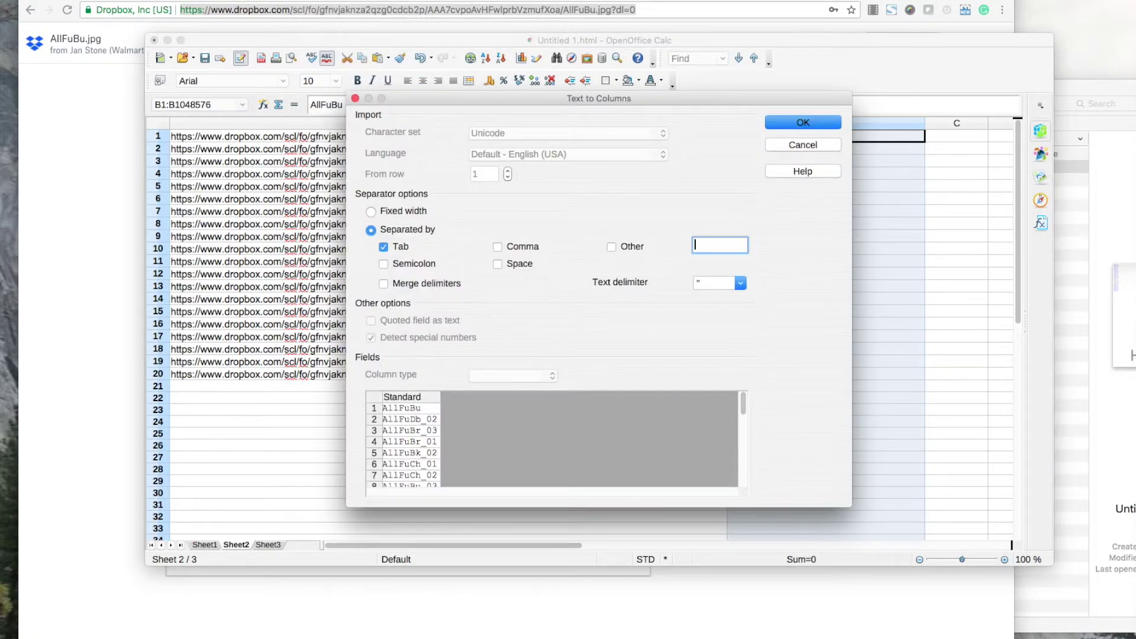
text(_)
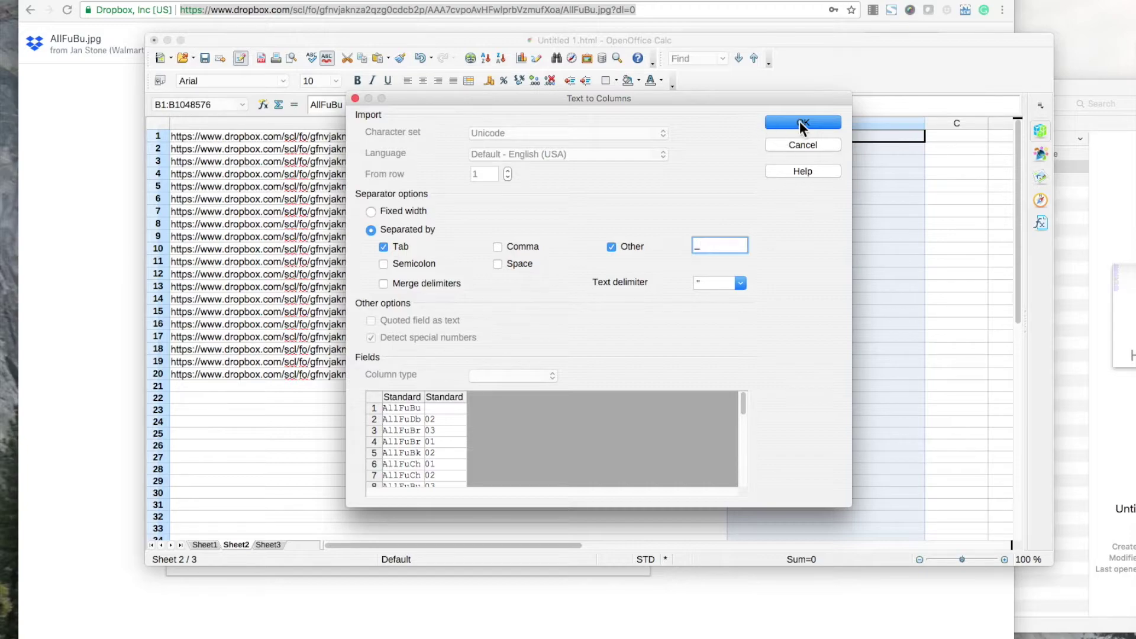
click(800, 122)
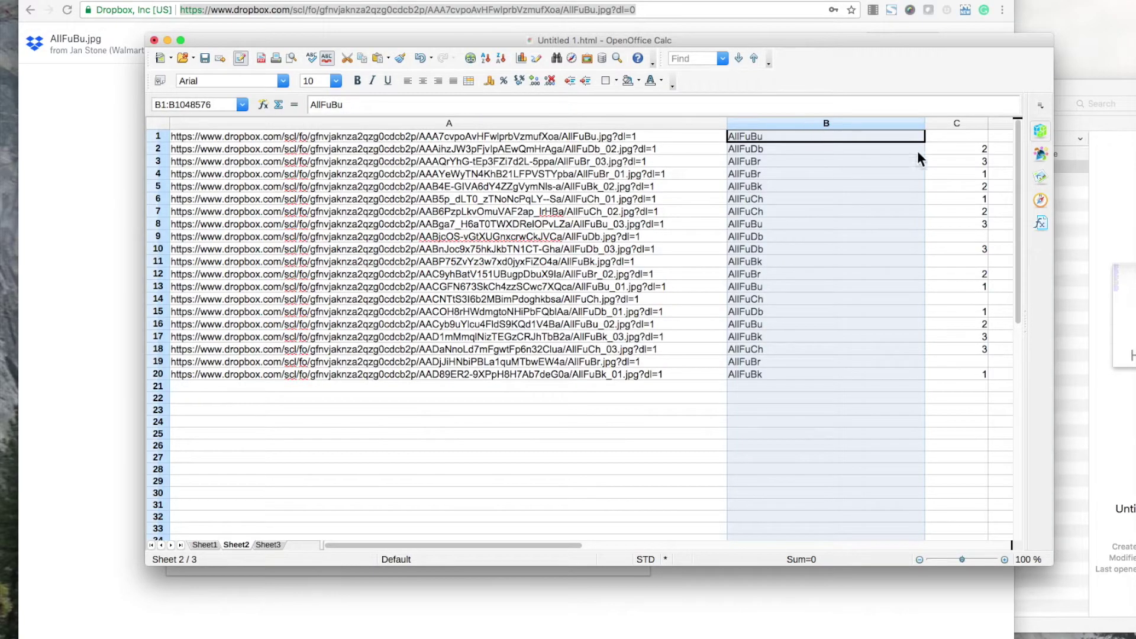
Narrow column B and spot-check row 2's link, name and image number.
click(952, 121)
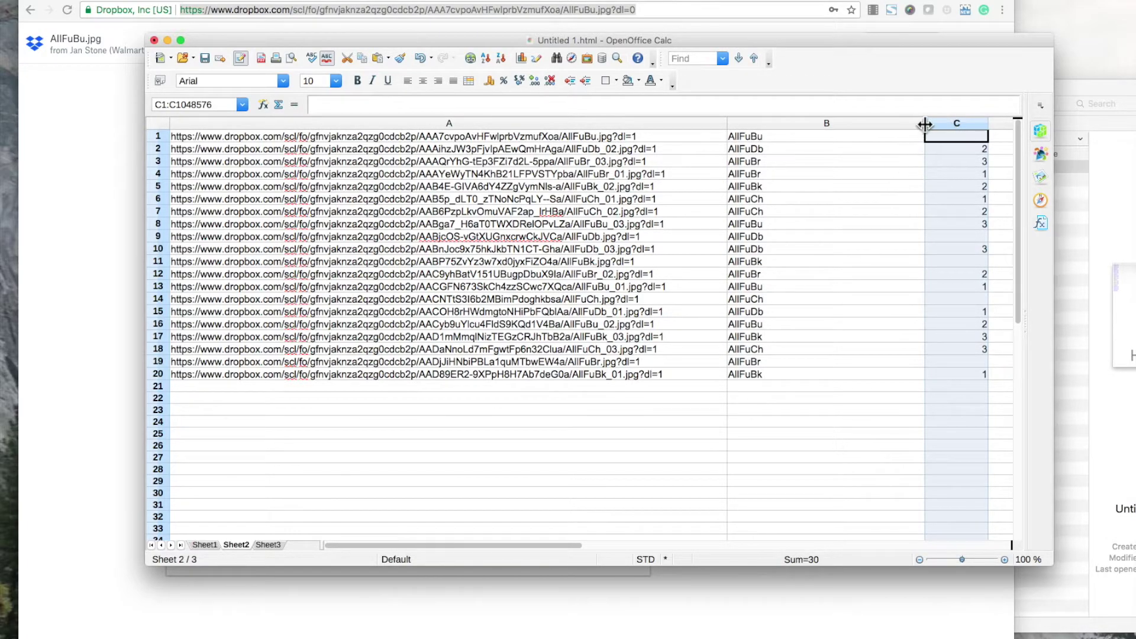
drag(925, 121, 832, 123)
click(633, 145)
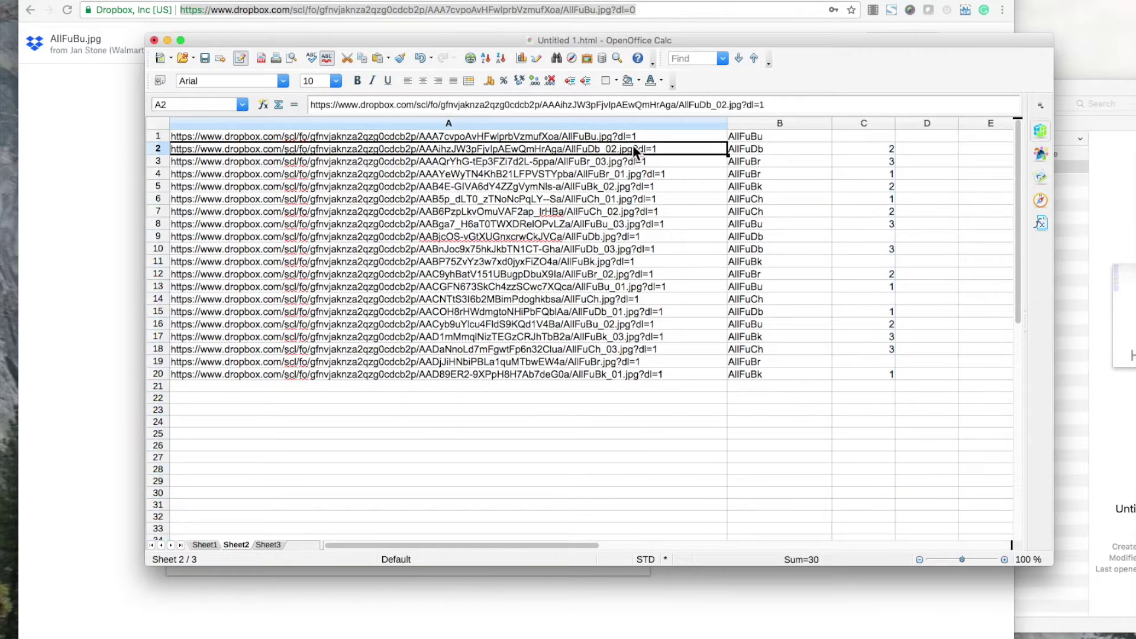
click(766, 149)
click(856, 150)
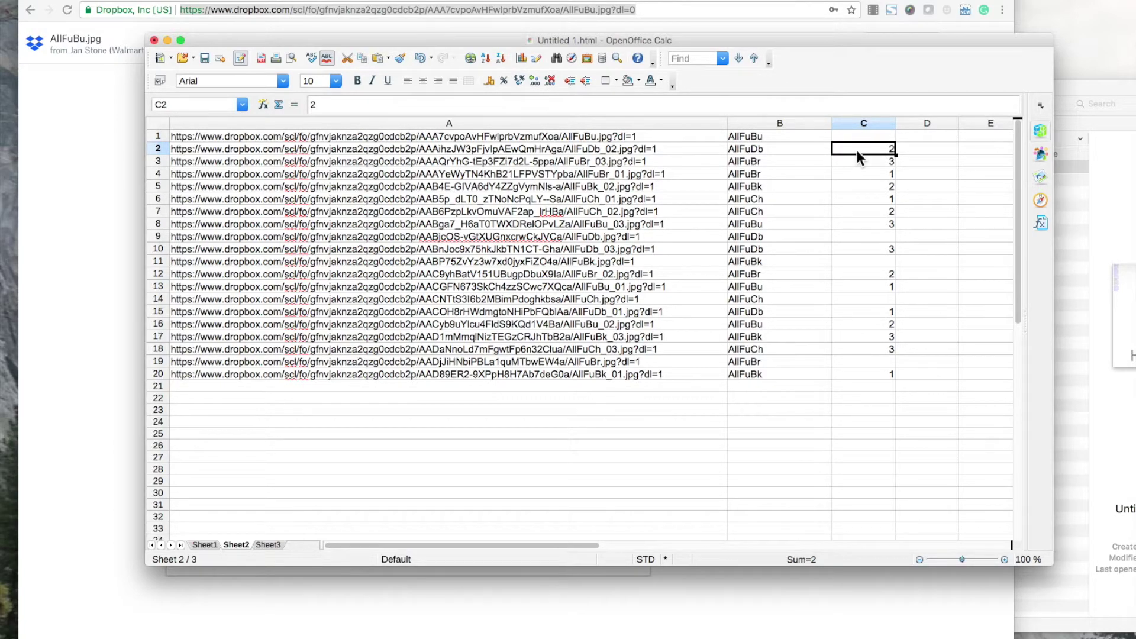
Sort ascending by image number in column C, extending the selection to all columns.
click(765, 139)
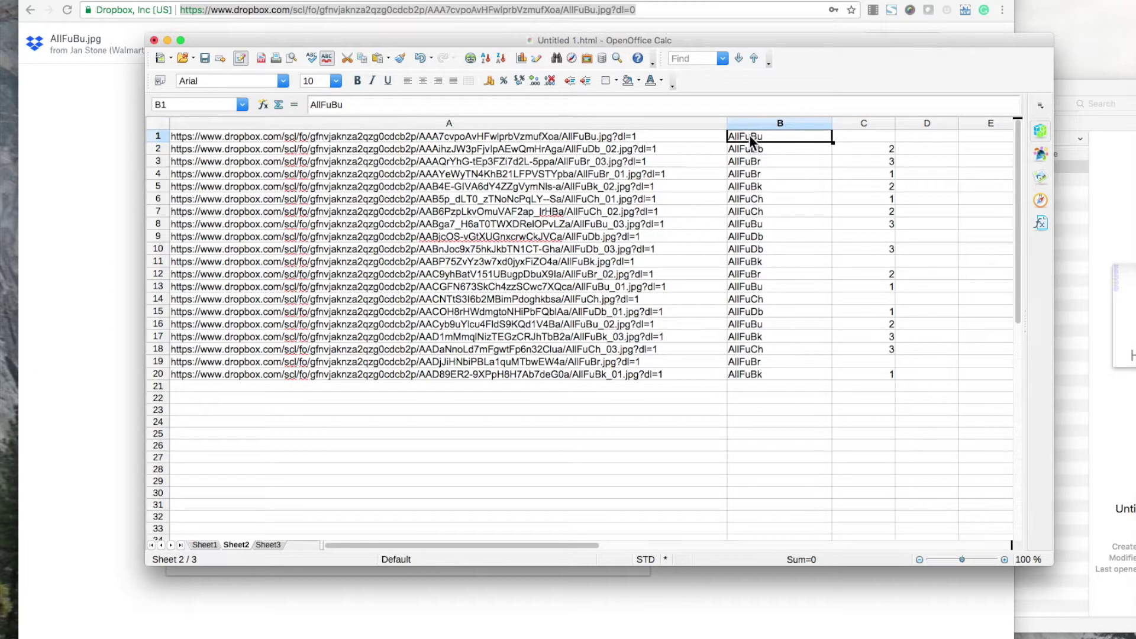
click(858, 117)
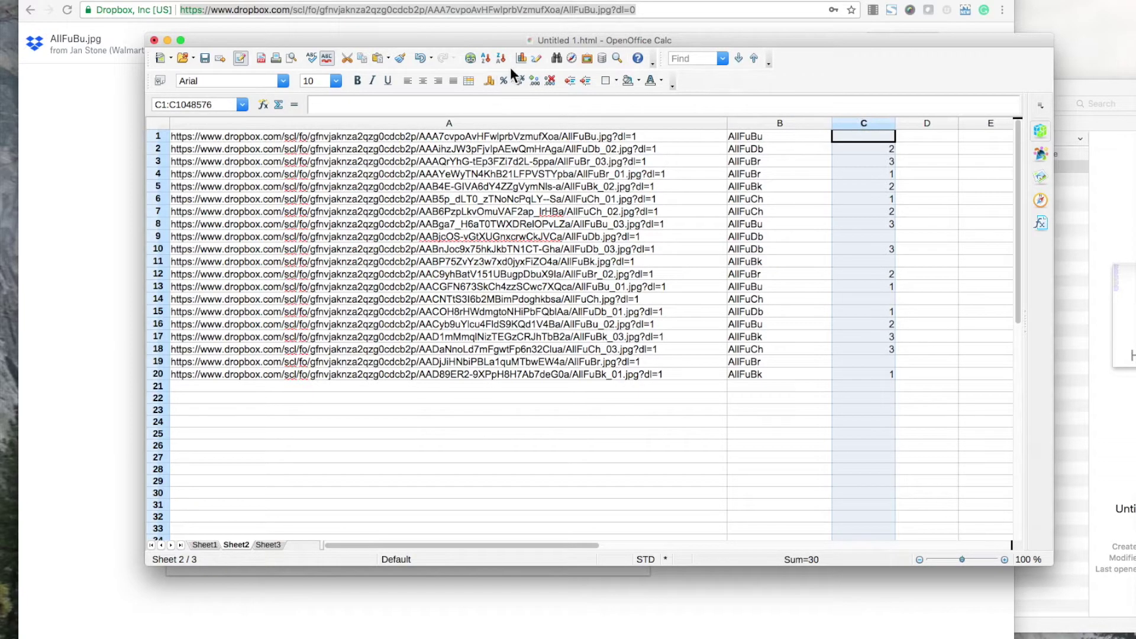
click(485, 58)
click(500, 306)
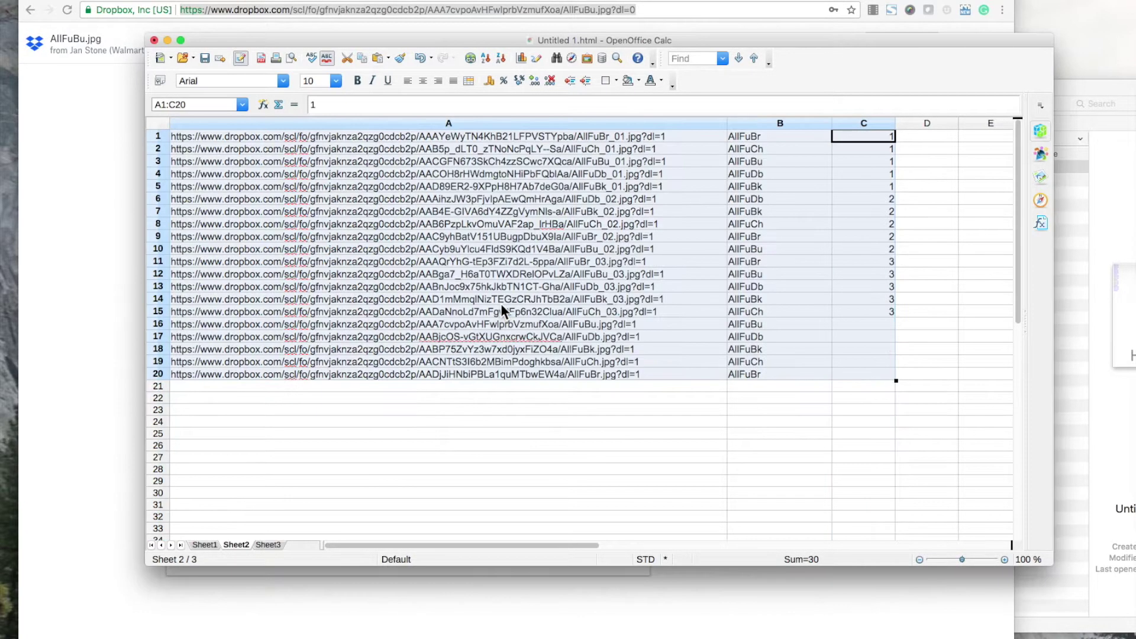
Select the unnumbered rows A16:C20, then the rows numbered 1 in C1:C5.
click(892, 239)
drag(862, 322, 567, 373)
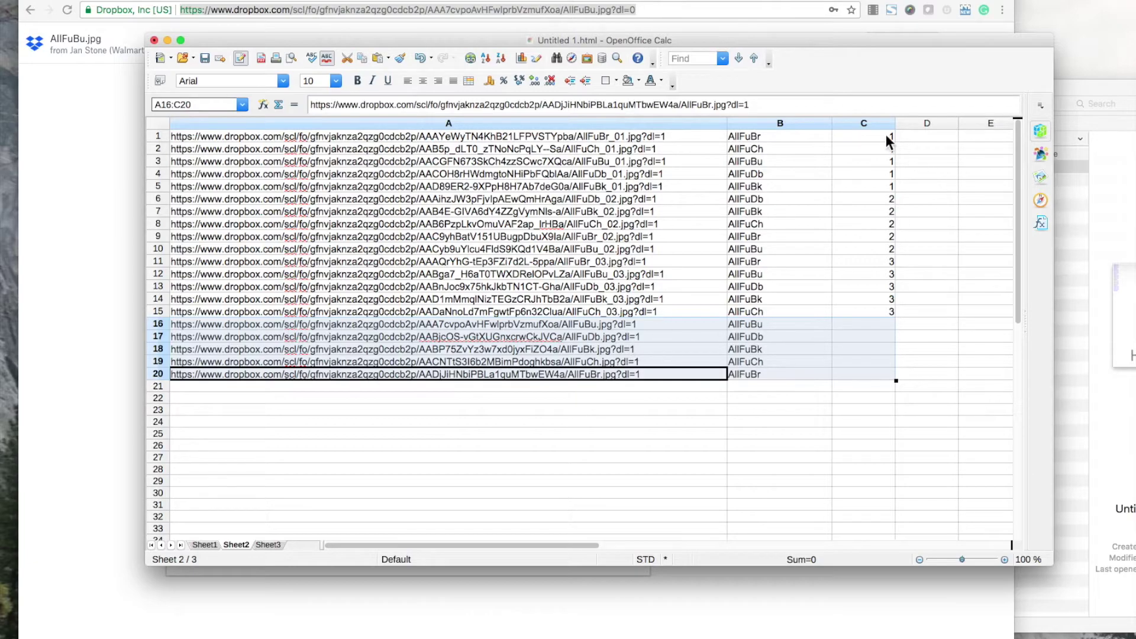
drag(886, 133, 879, 243)
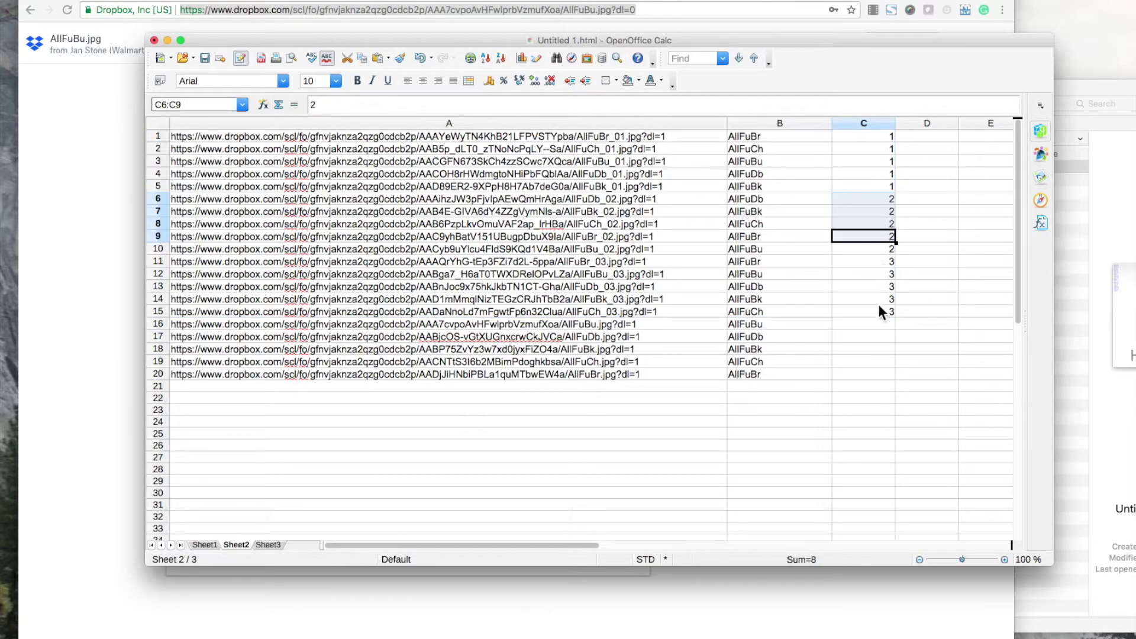
click(130, 167)
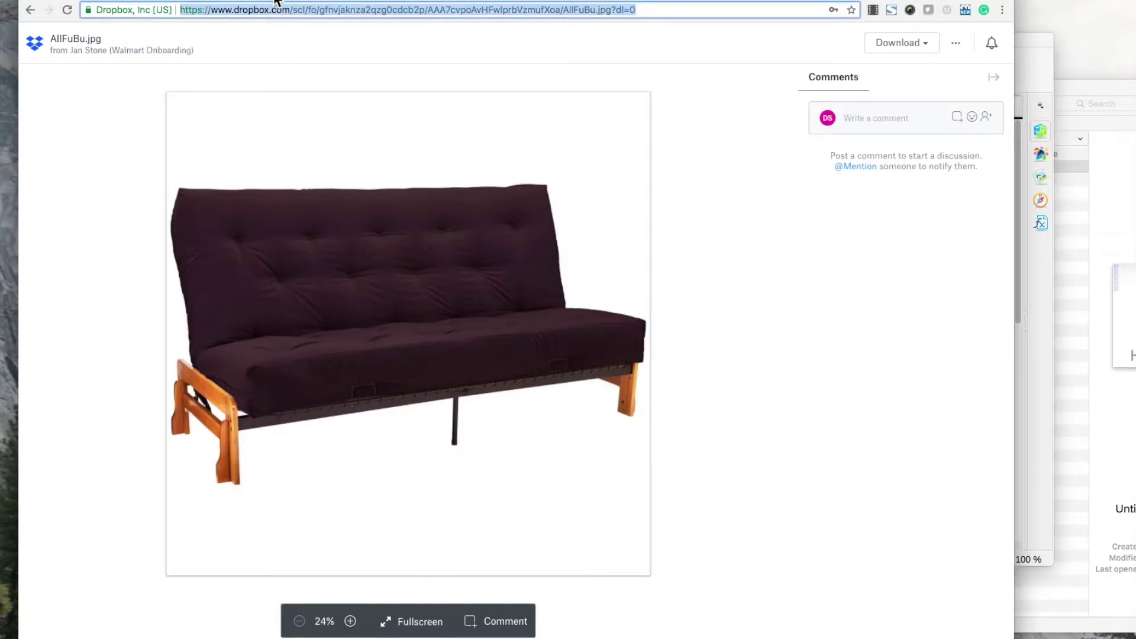
Select product SKU LG440G and export it via Bulk action > Download Advanced XLS.
key(ctrl+Tab)
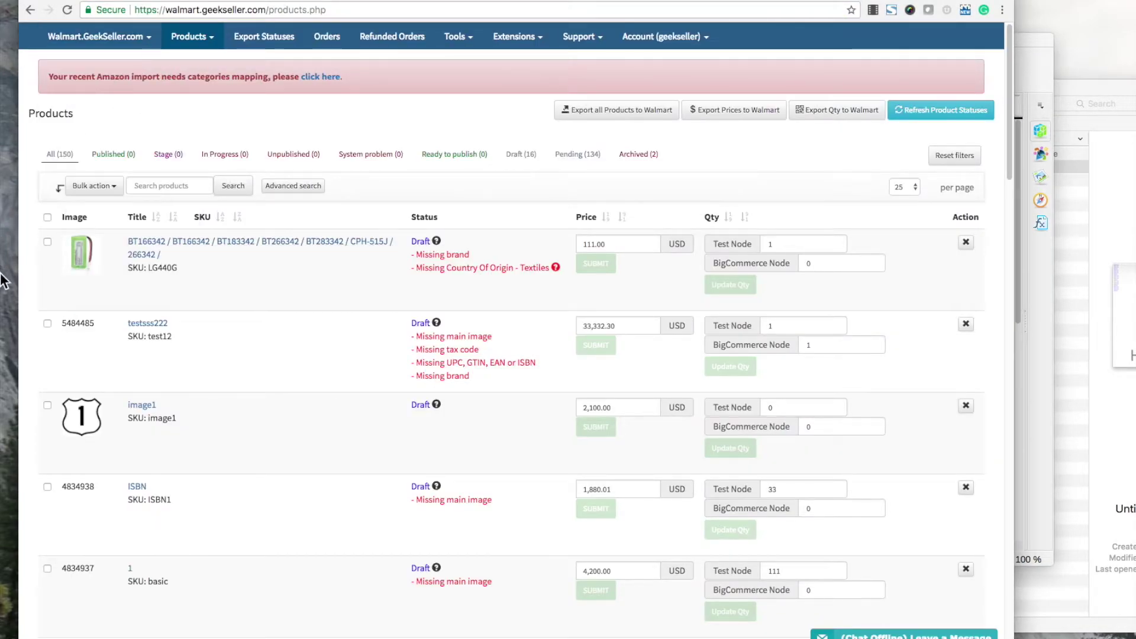
click(47, 241)
click(93, 186)
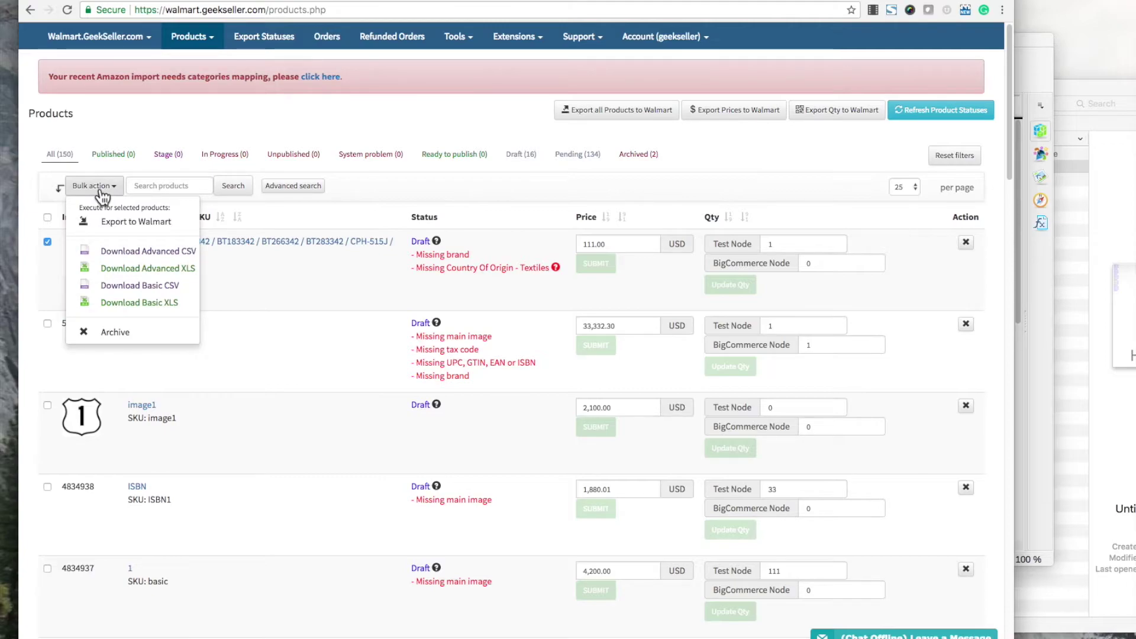
click(103, 190)
click(100, 188)
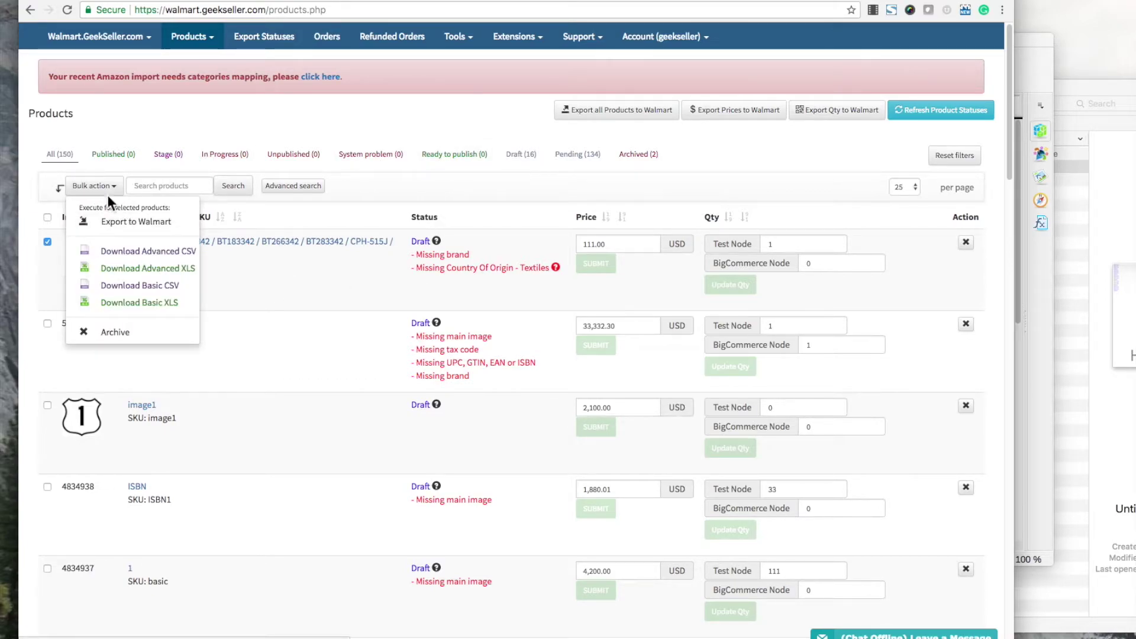
click(48, 233)
click(93, 187)
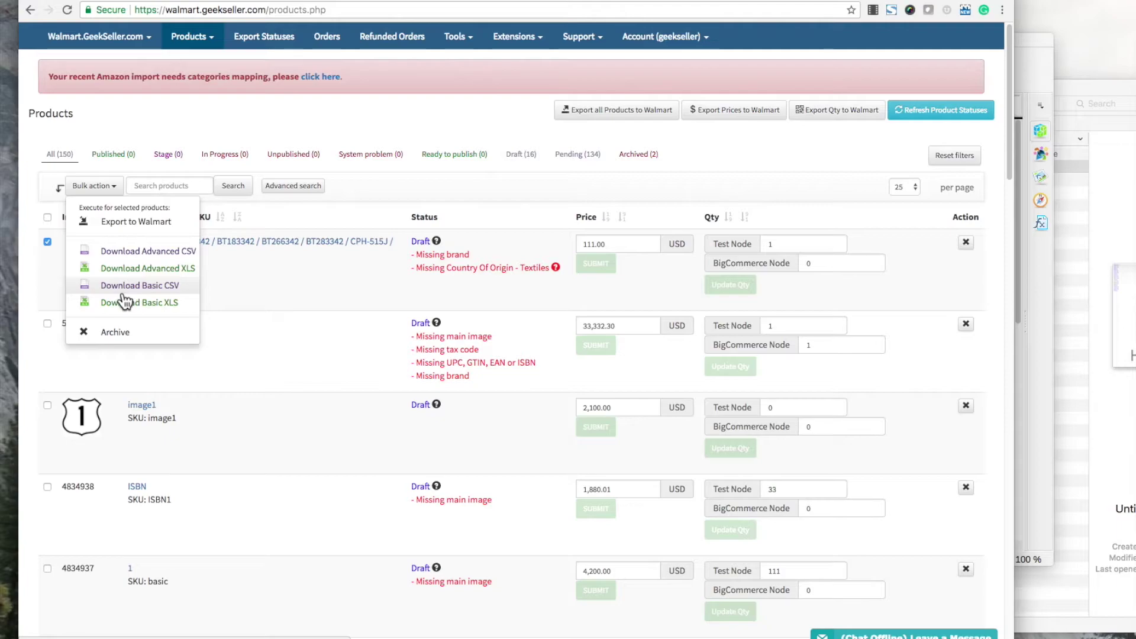
click(151, 268)
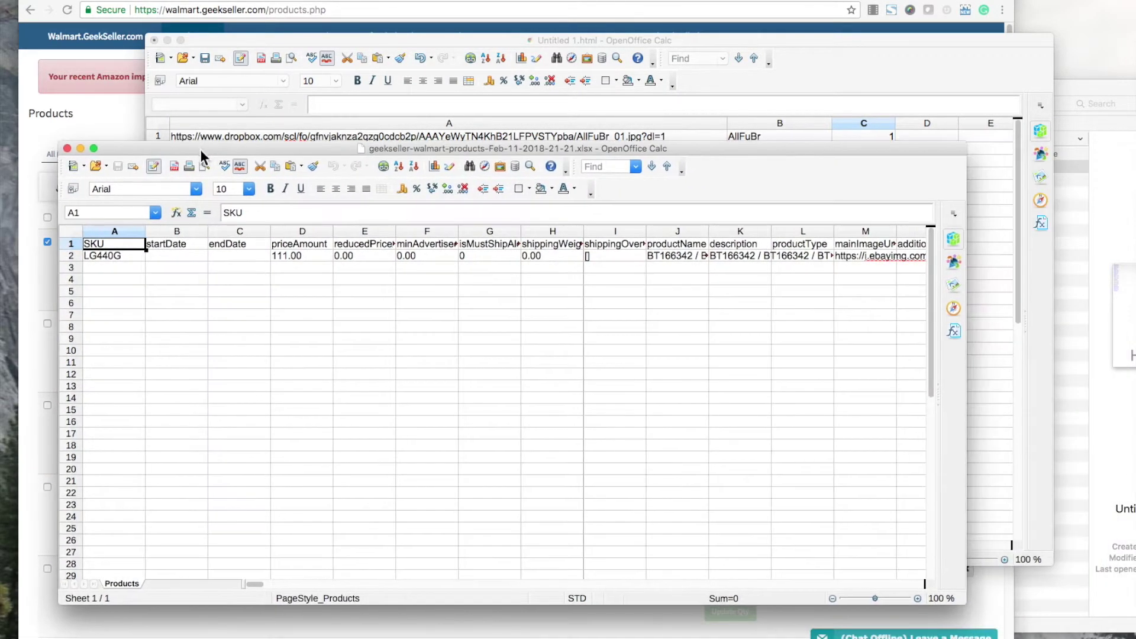
Delete the startDate through productName columns, then the description and productType columns.
click(176, 231)
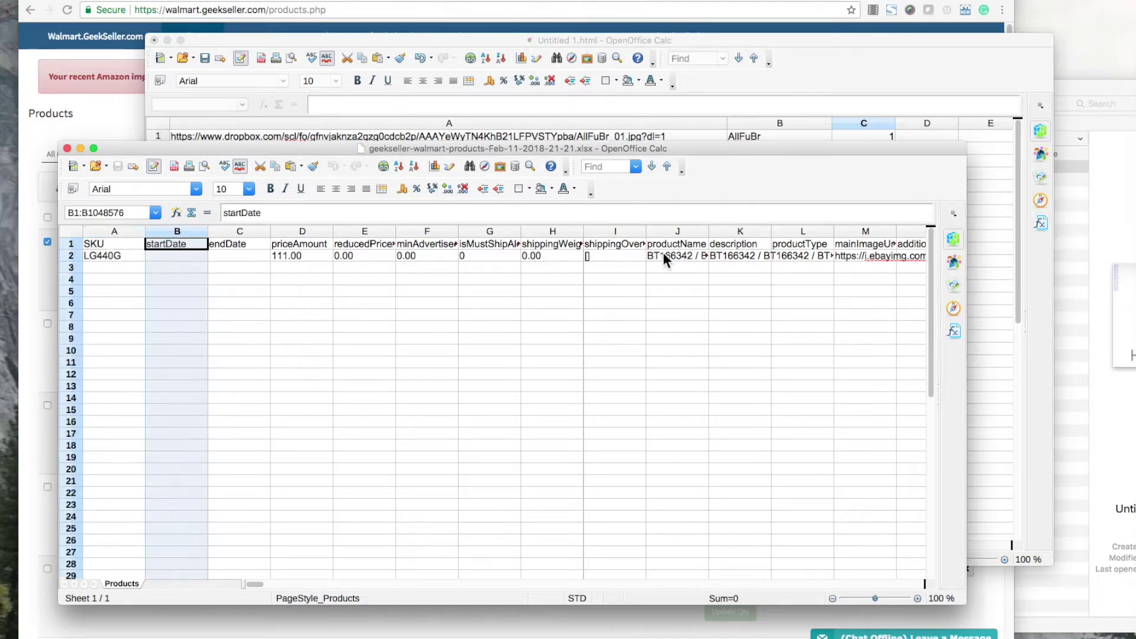
shift+click(671, 231)
right_click(552, 309)
click(566, 367)
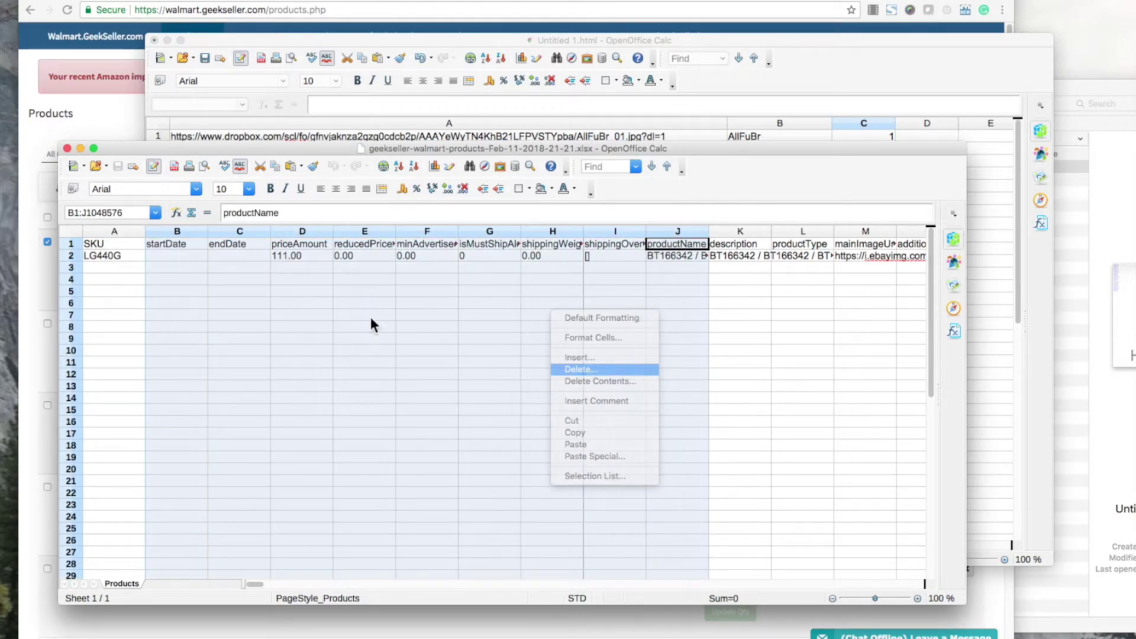
click(193, 232)
shift+click(228, 232)
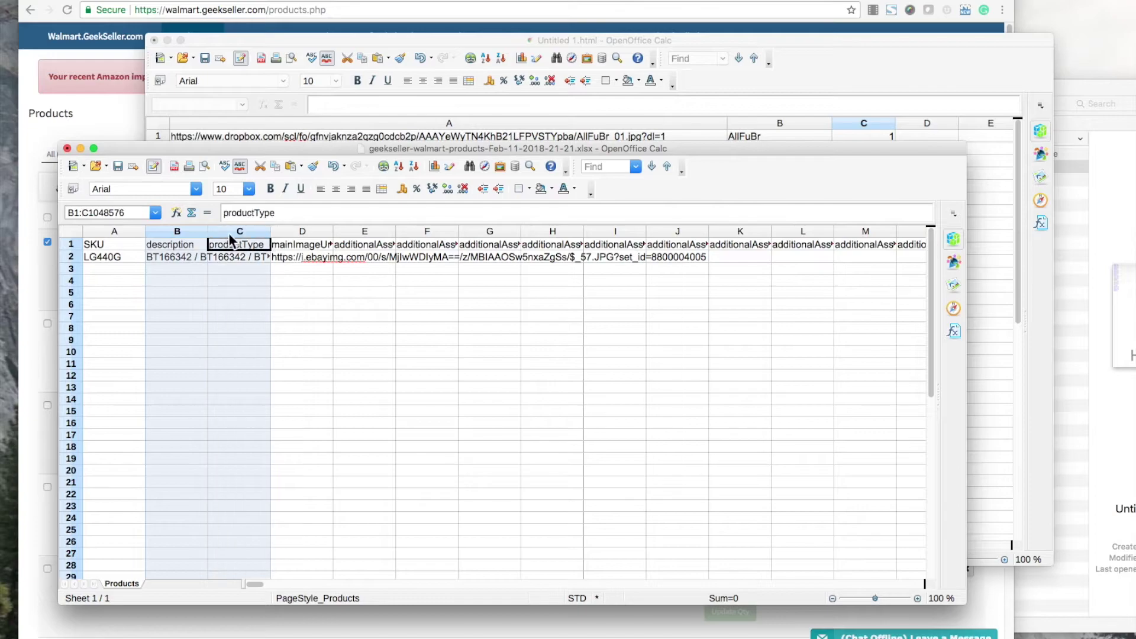
right_click(218, 260)
click(254, 320)
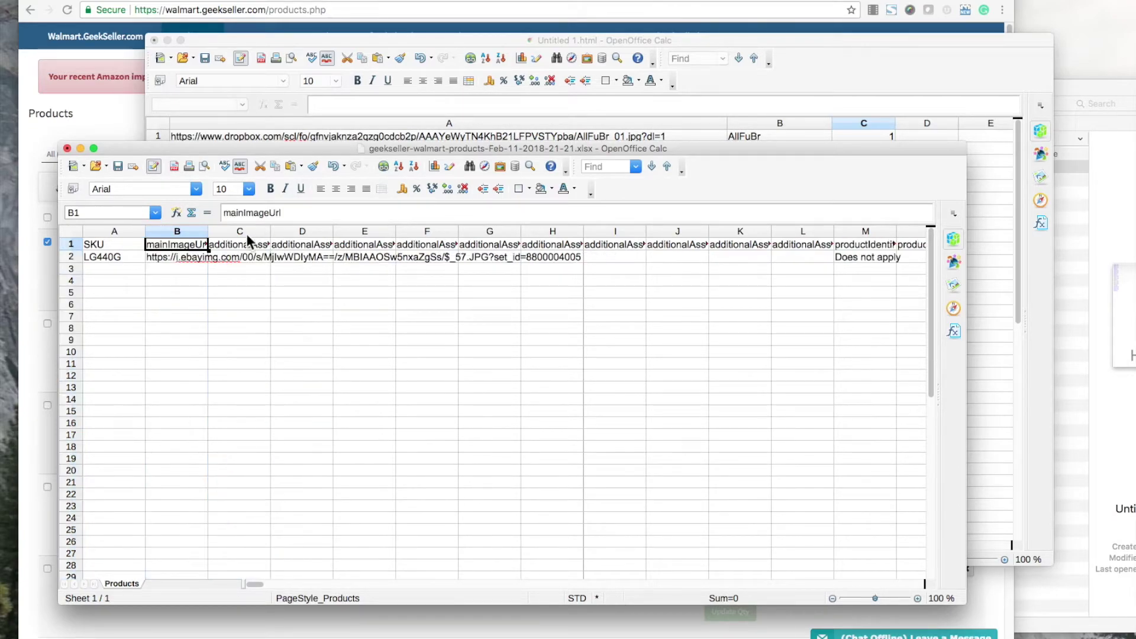
Widen column B and delete every column from E (additionalAssets_3) through RQ.
drag(207, 231, 297, 231)
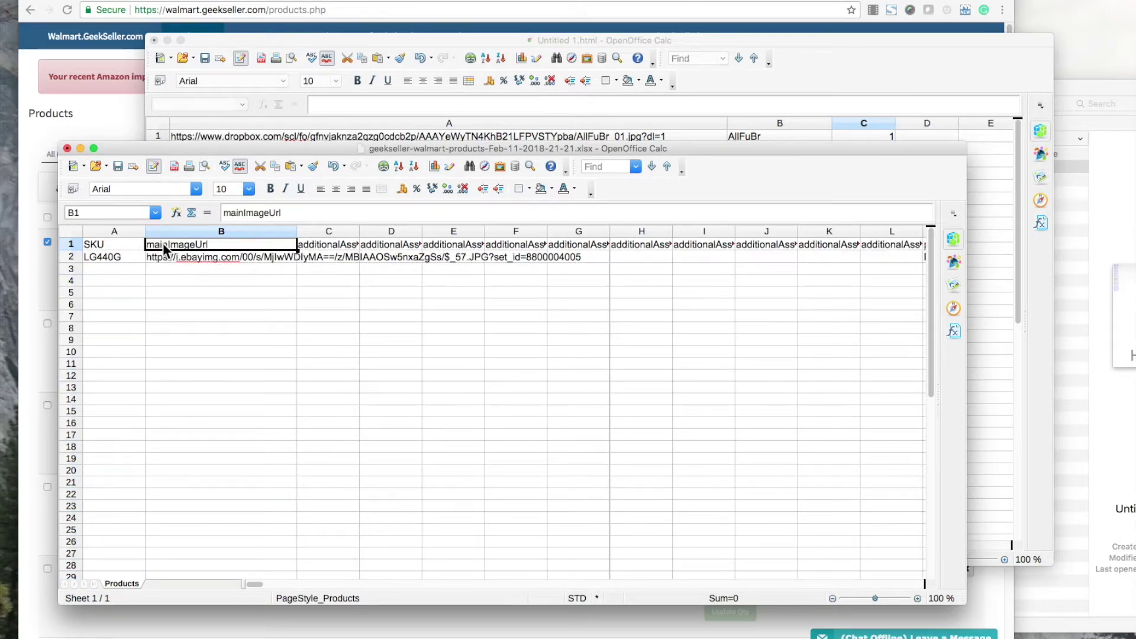
key(Right)
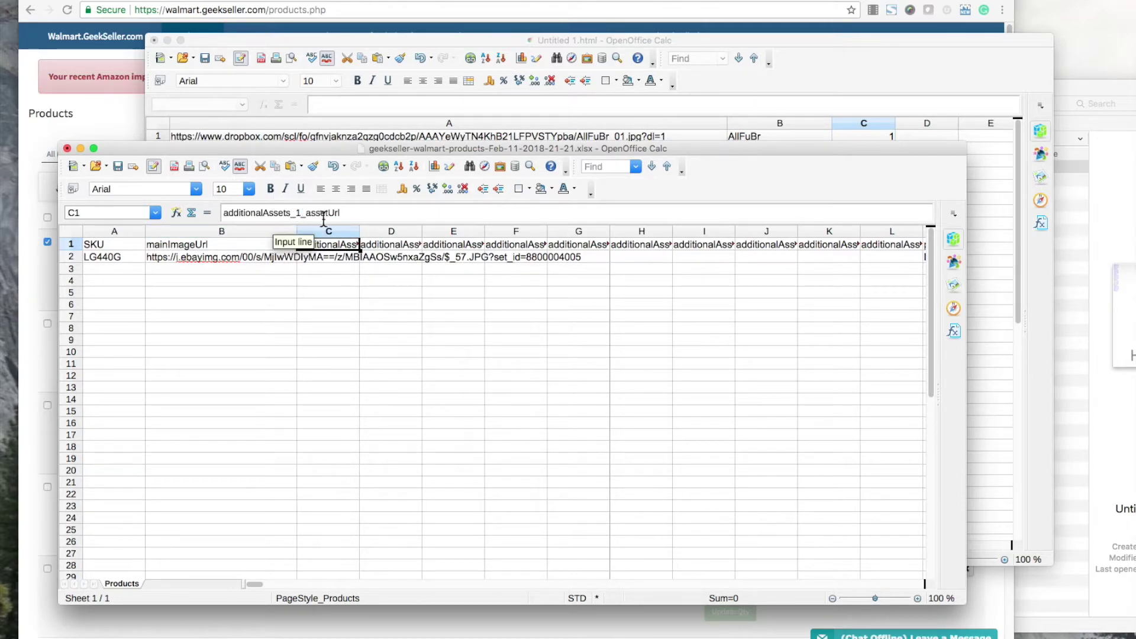
click(410, 249)
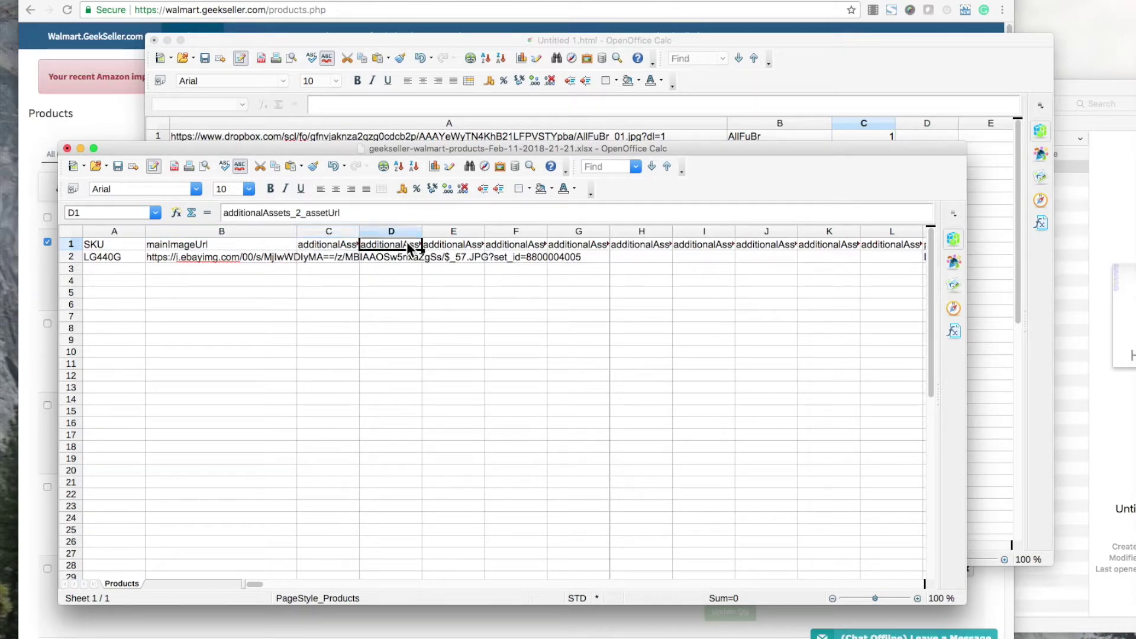
click(449, 233)
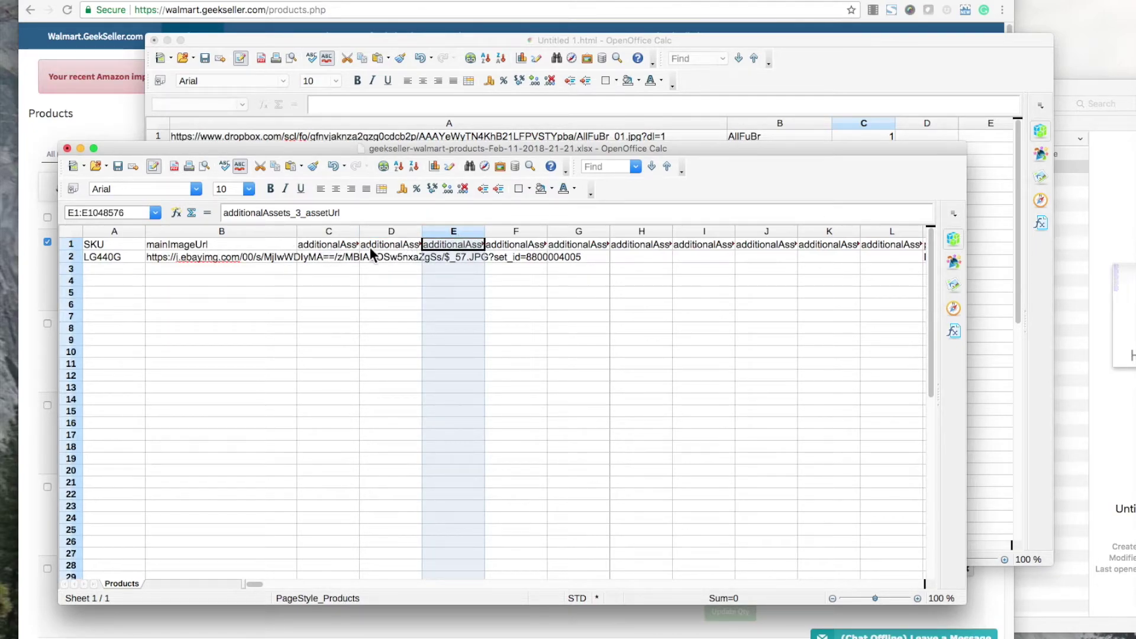
scroll(520, 307, right, 10)
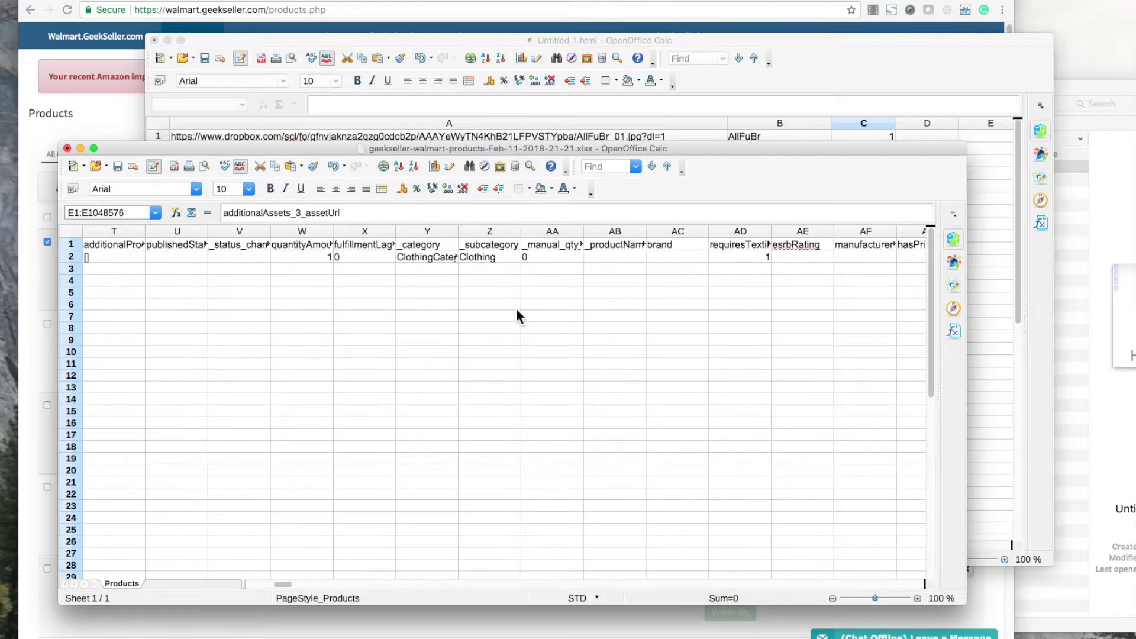
scroll(516, 307, right, 20)
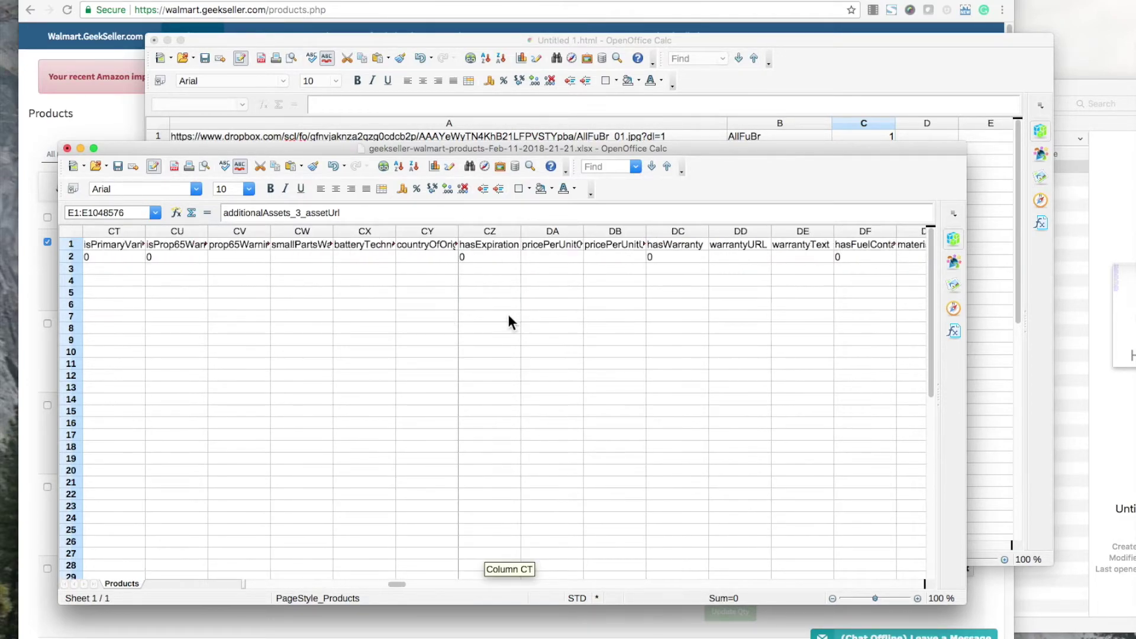
scroll(513, 314, right, 20)
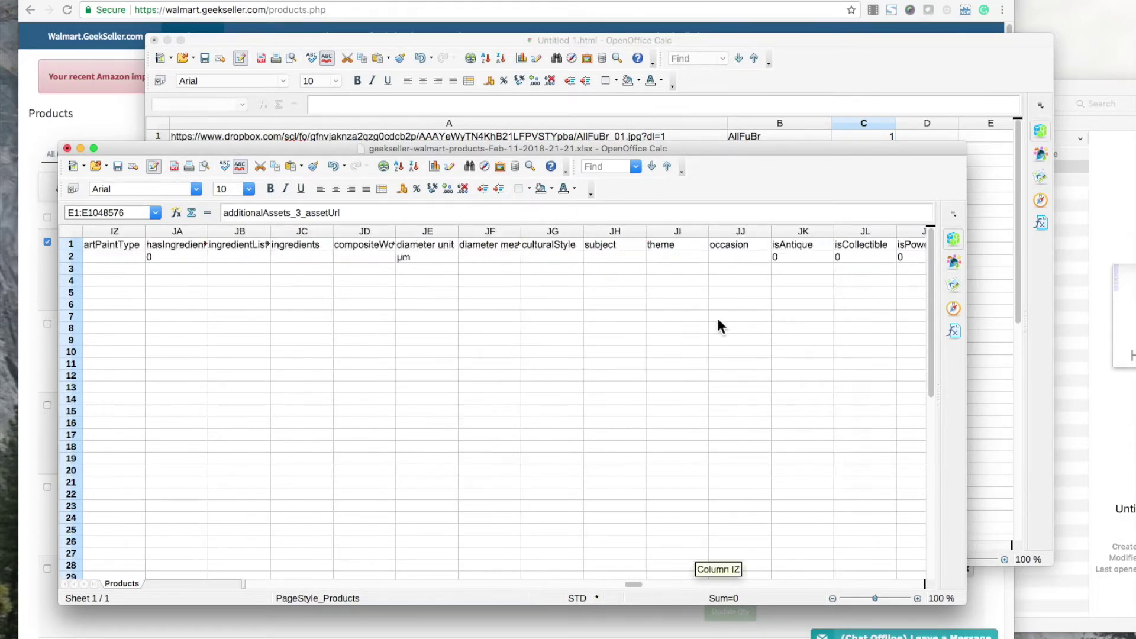
scroll(718, 320, right, 20)
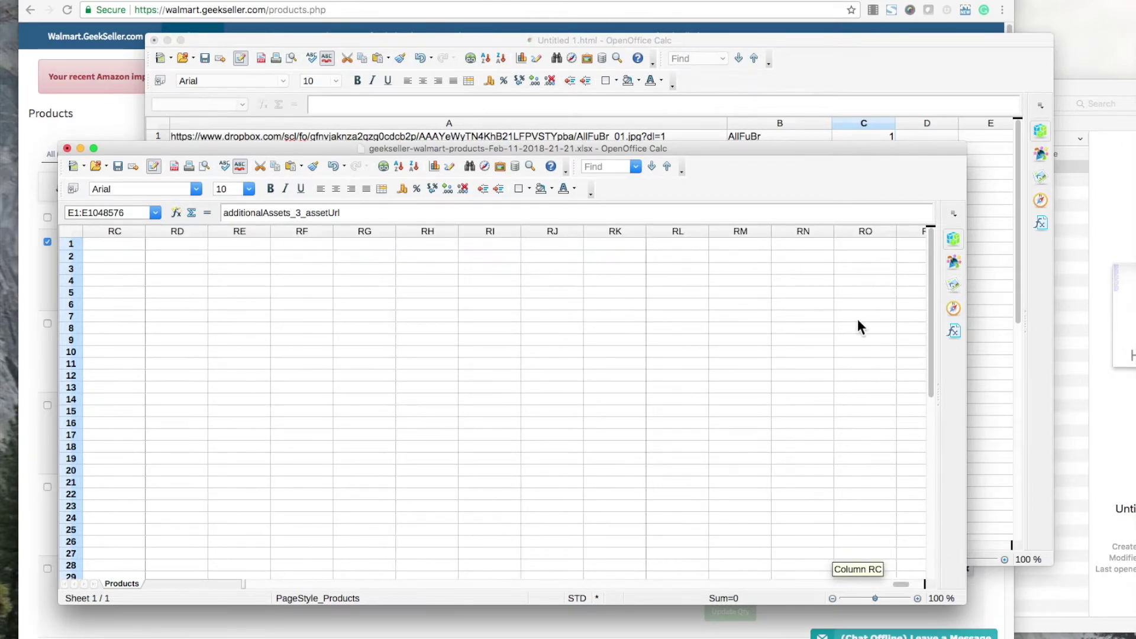
shift+click(735, 228)
right_click(701, 283)
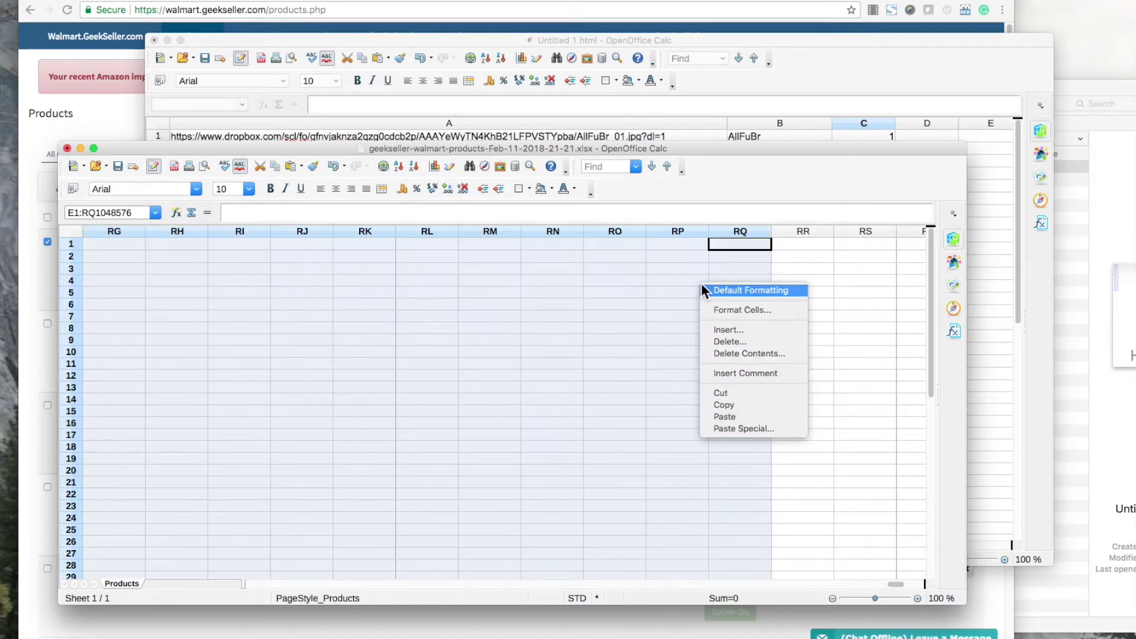
click(744, 341)
scroll(495, 371, left, 20)
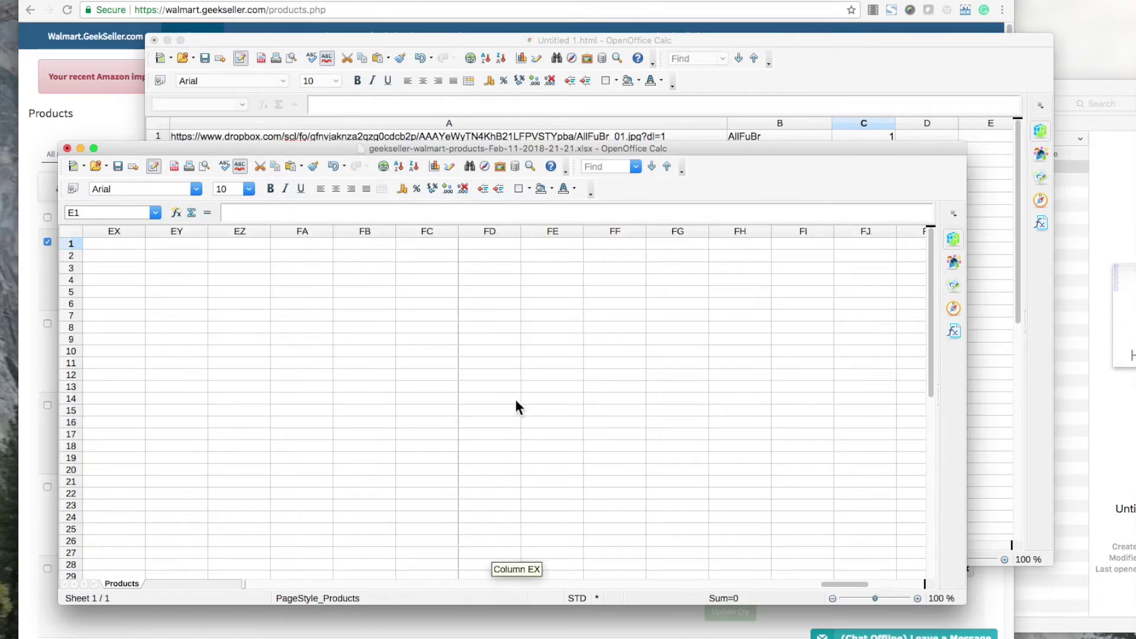
Clear the template's old image URL in B2 and SKU LG440G in A2, widening column C.
scroll(520, 408, left, 20)
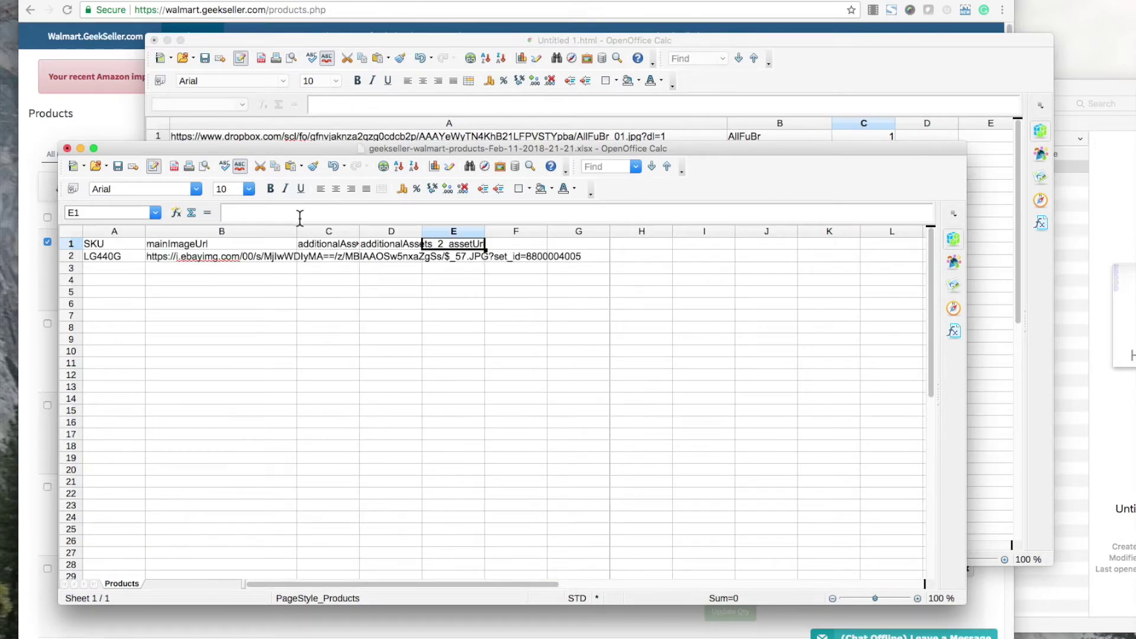
drag(302, 231, 563, 228)
click(385, 267)
click(264, 256)
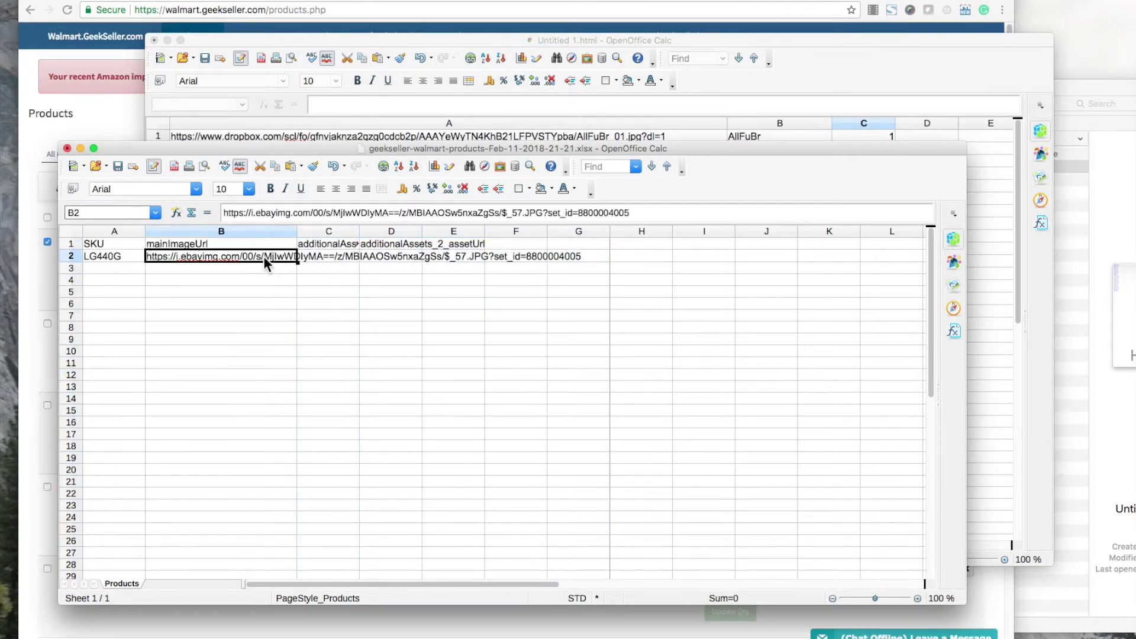
key(BackSpace)
click(570, 309)
click(568, 314)
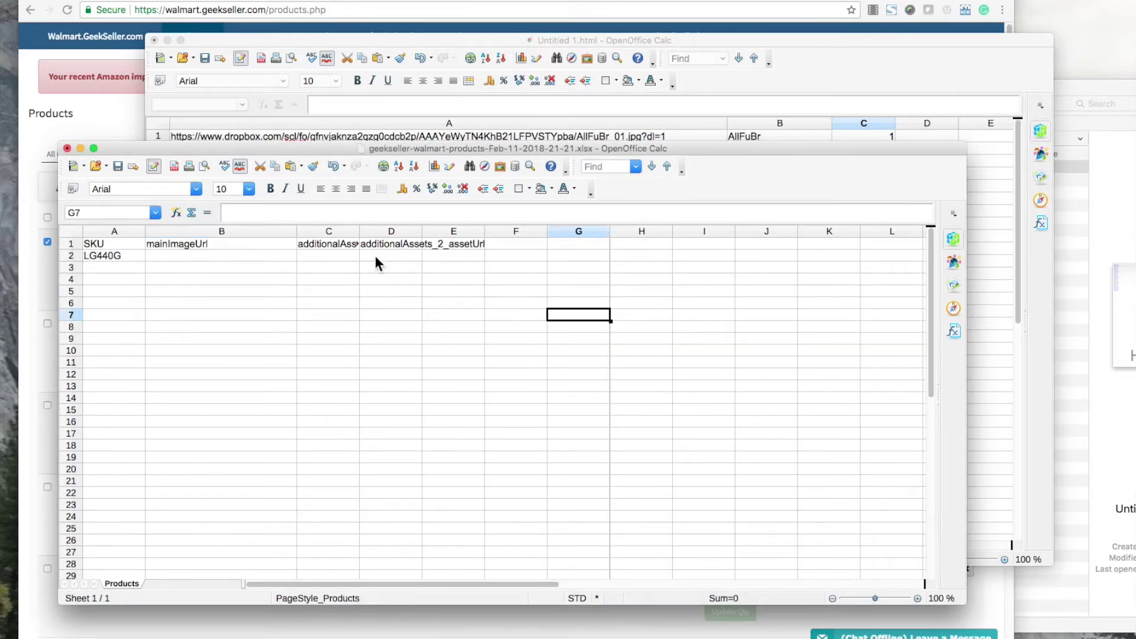
drag(360, 231, 676, 233)
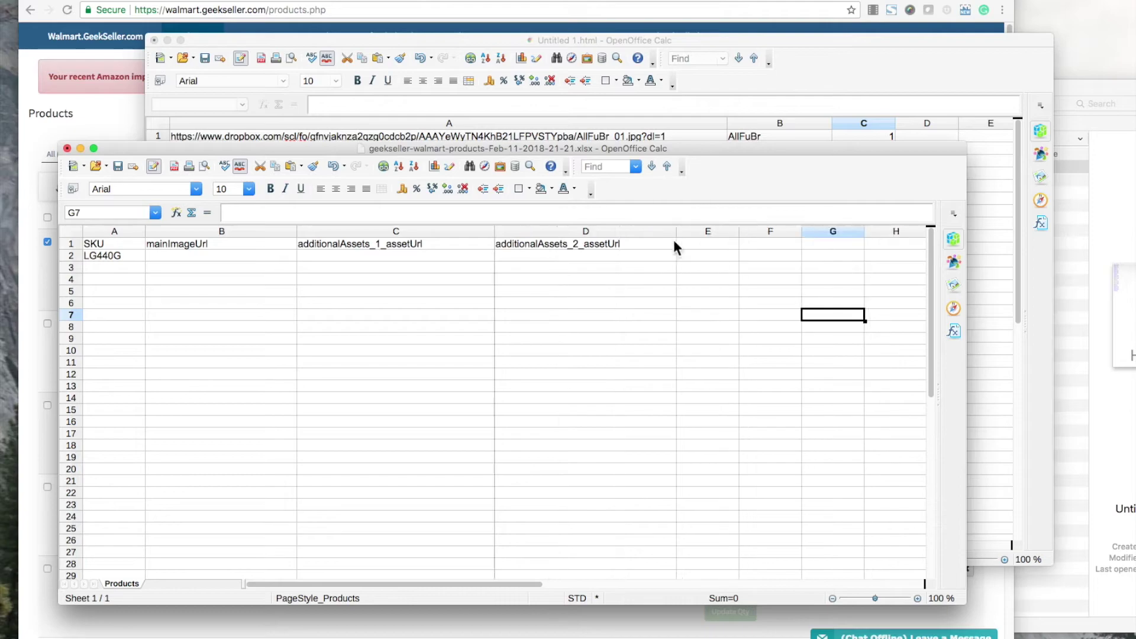
click(112, 255)
key(BackSpace)
key(Return)
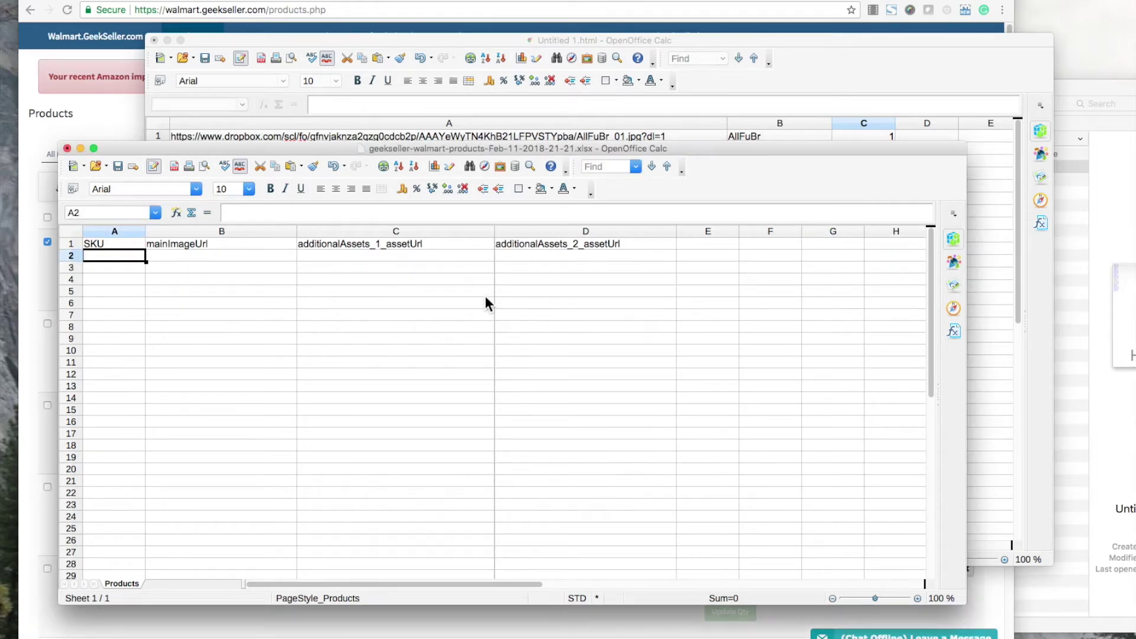
Paste the five unnumbered SKUs and URLs into the template as a trial, then undo.
click(646, 41)
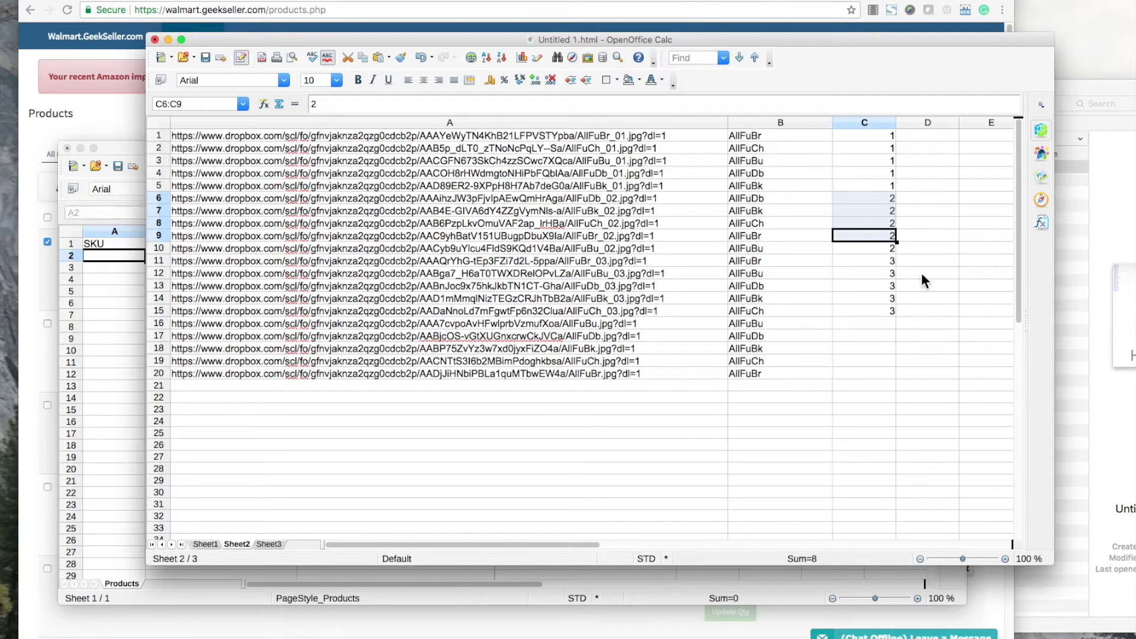
click(922, 275)
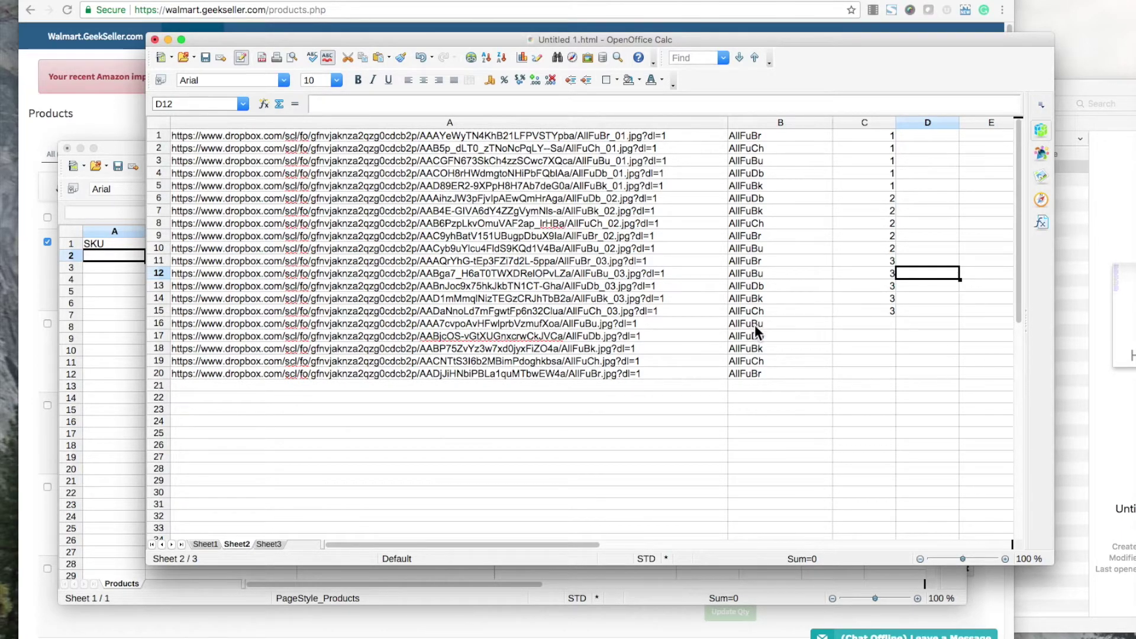
drag(756, 327, 758, 368)
key(ctrl+c)
click(95, 293)
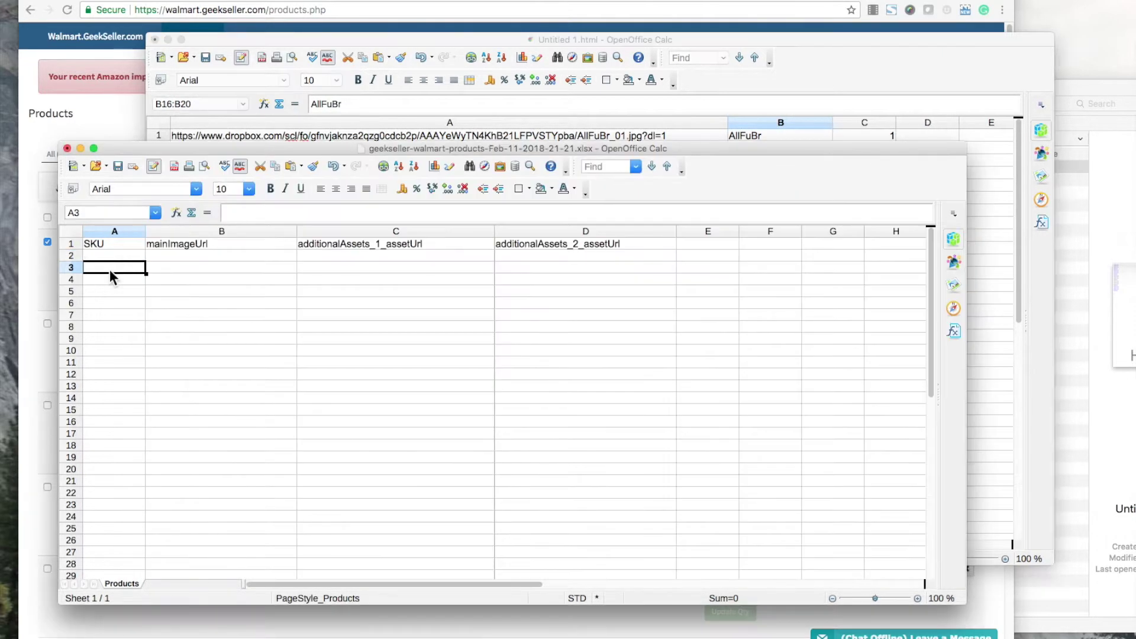
click(116, 256)
key(ctrl+v)
click(984, 283)
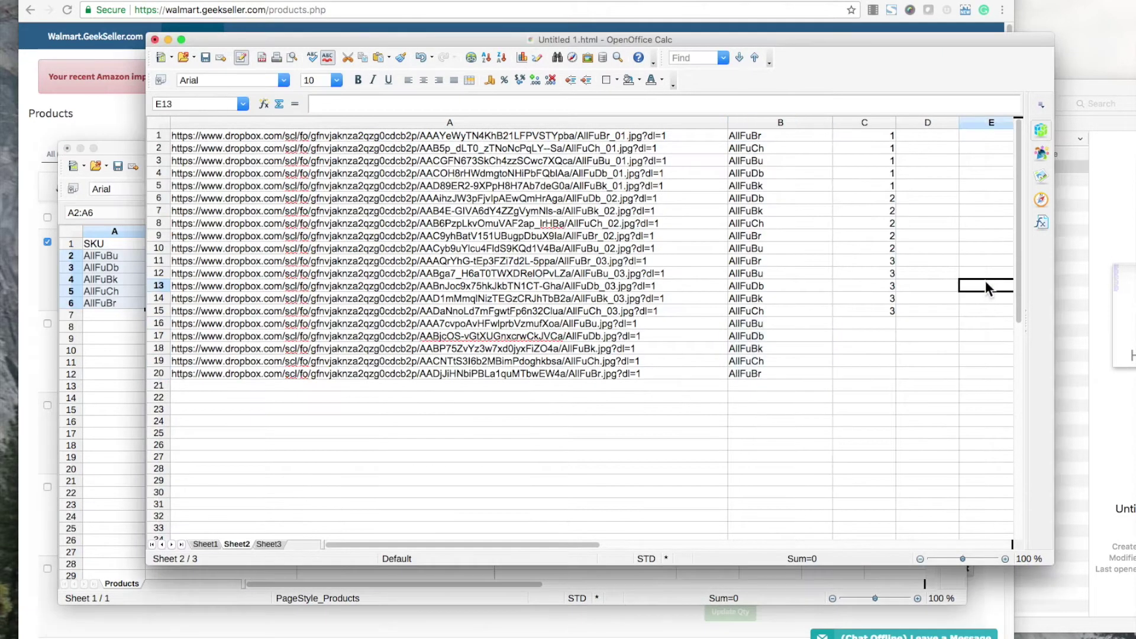
drag(665, 324, 657, 367)
key(ctrl+c)
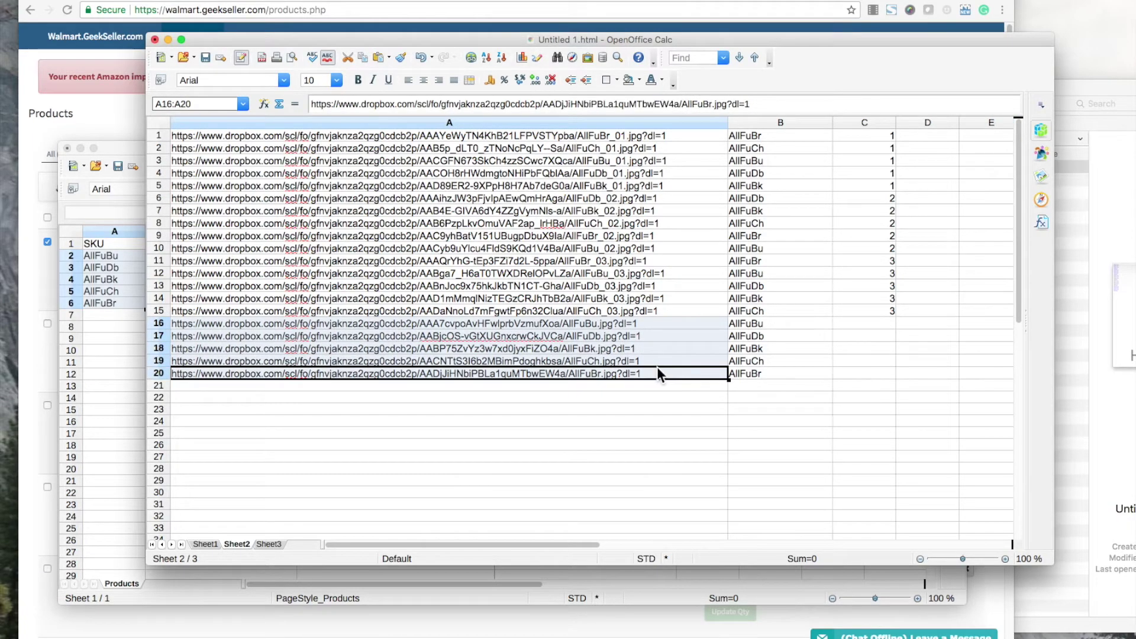
click(94, 328)
click(218, 254)
key(ctrl+v)
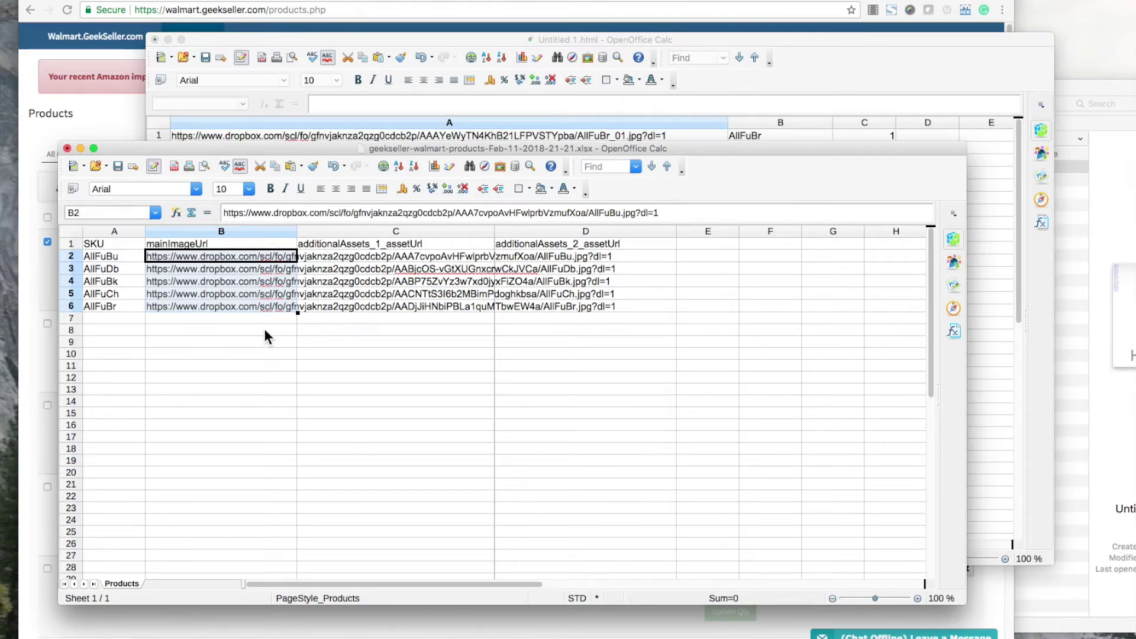
key(ctrl+z)
key(ctrl+z)
Select rows 16–20 in Untitled 1 and give them a yellow background.
click(973, 72)
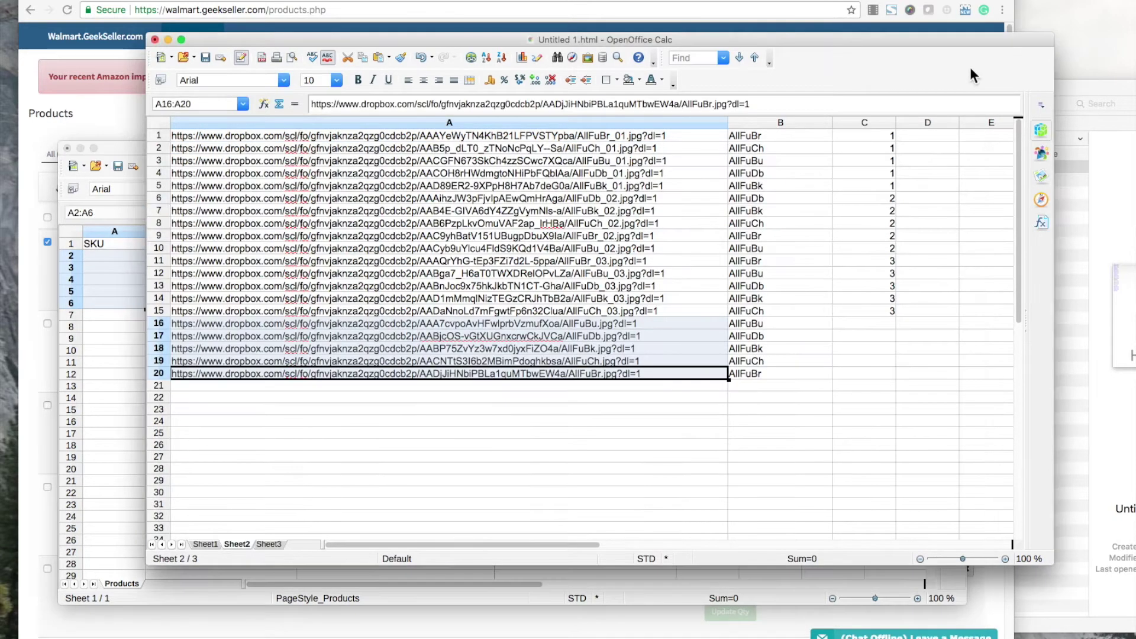
click(159, 324)
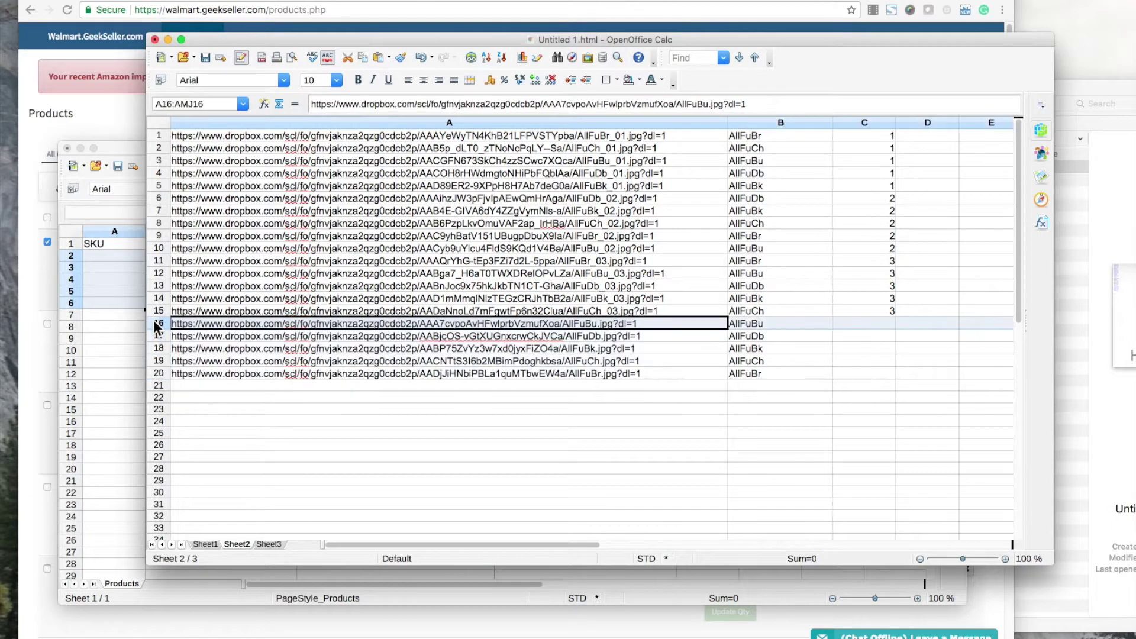
shift+click(158, 373)
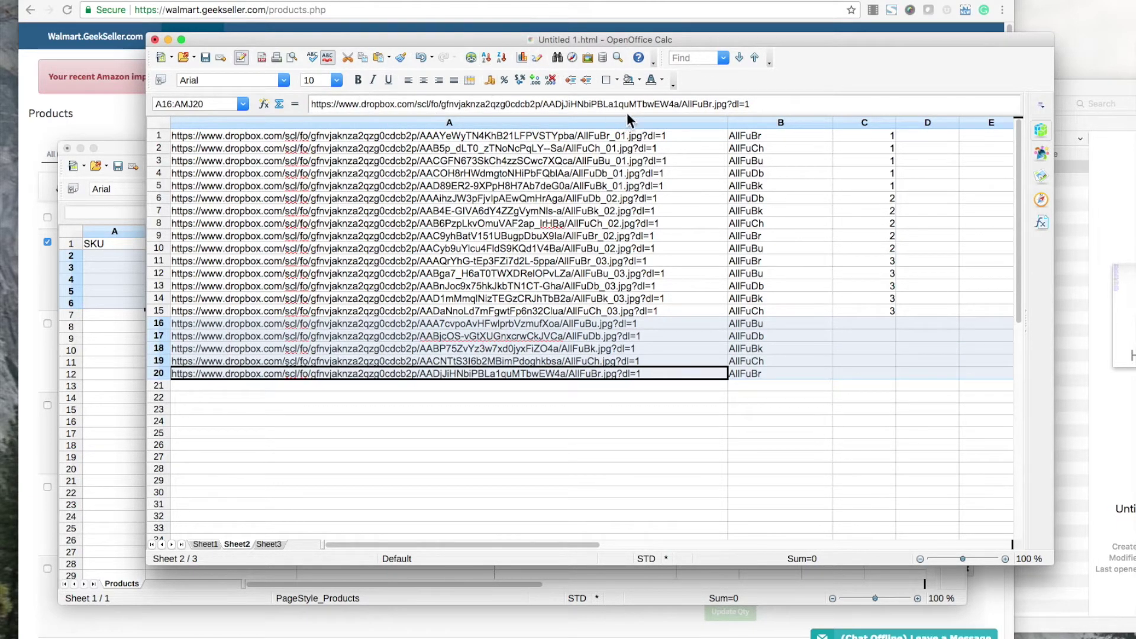
click(638, 79)
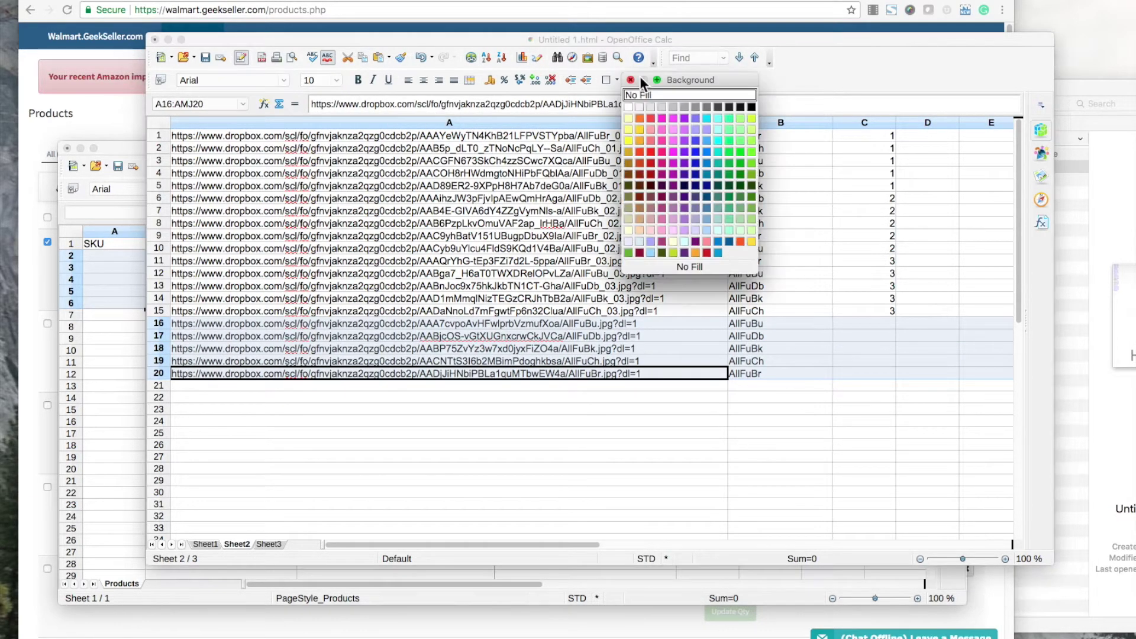
click(627, 118)
click(744, 369)
scroll(843, 296, down, 1)
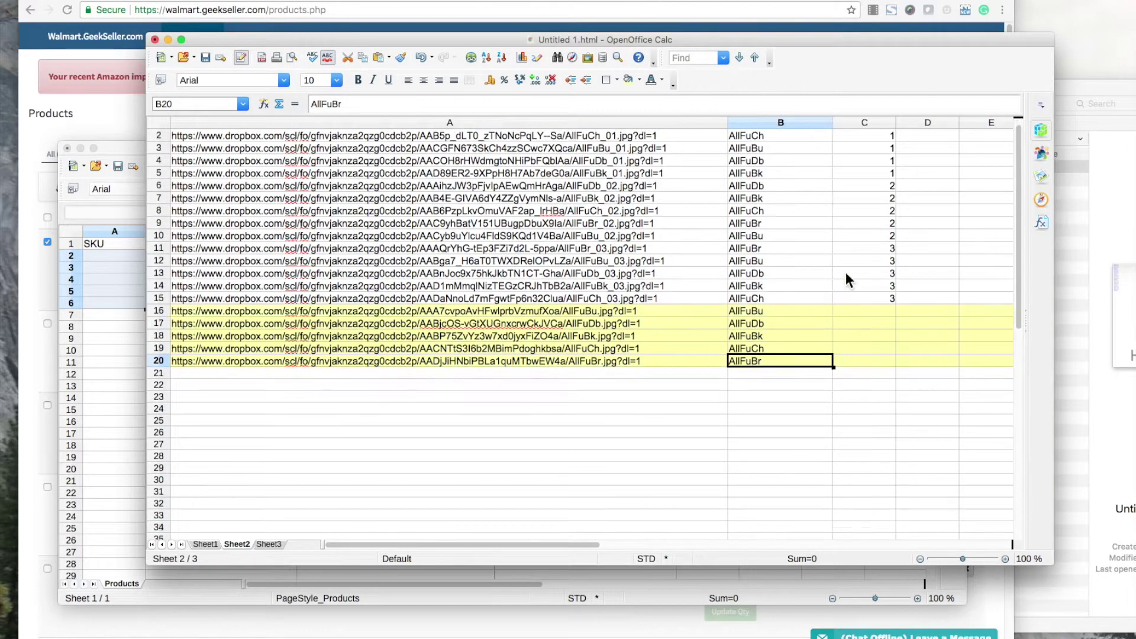
scroll(829, 249, up, 1)
Fill rows 1–5, the image-1 rows, with an orange background.
drag(882, 133, 879, 182)
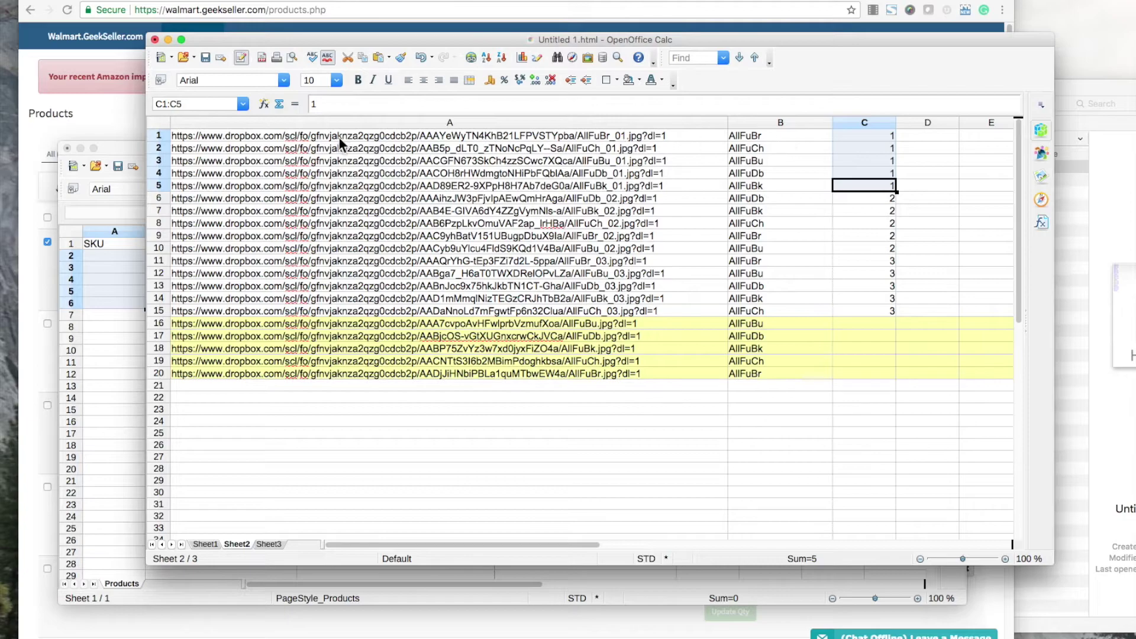
drag(159, 136, 157, 187)
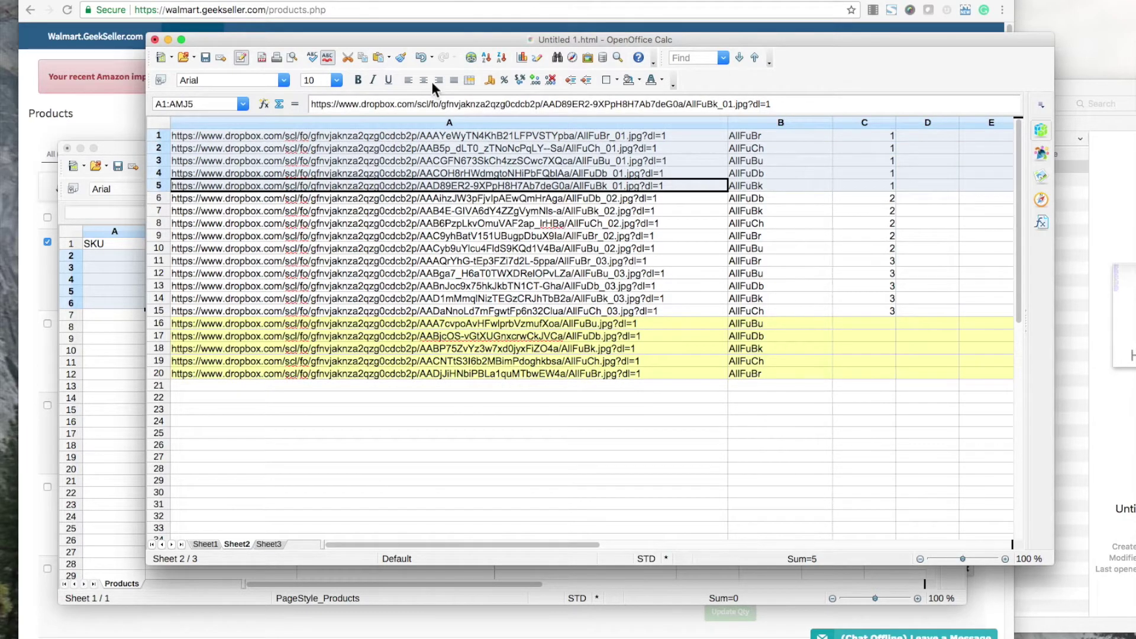
click(639, 81)
click(639, 117)
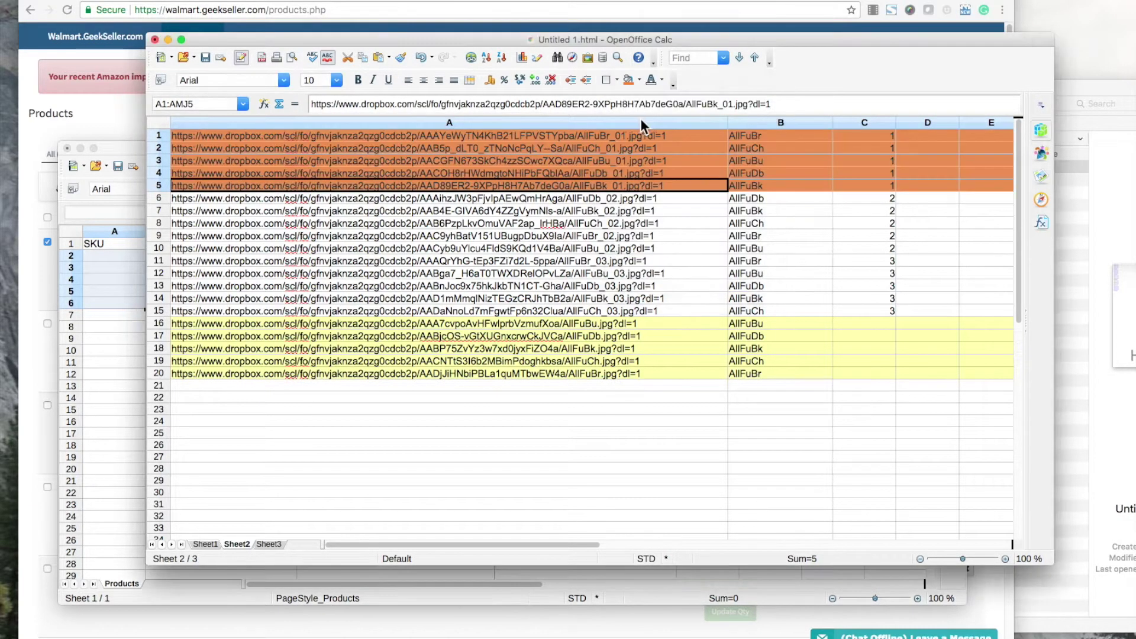
click(874, 272)
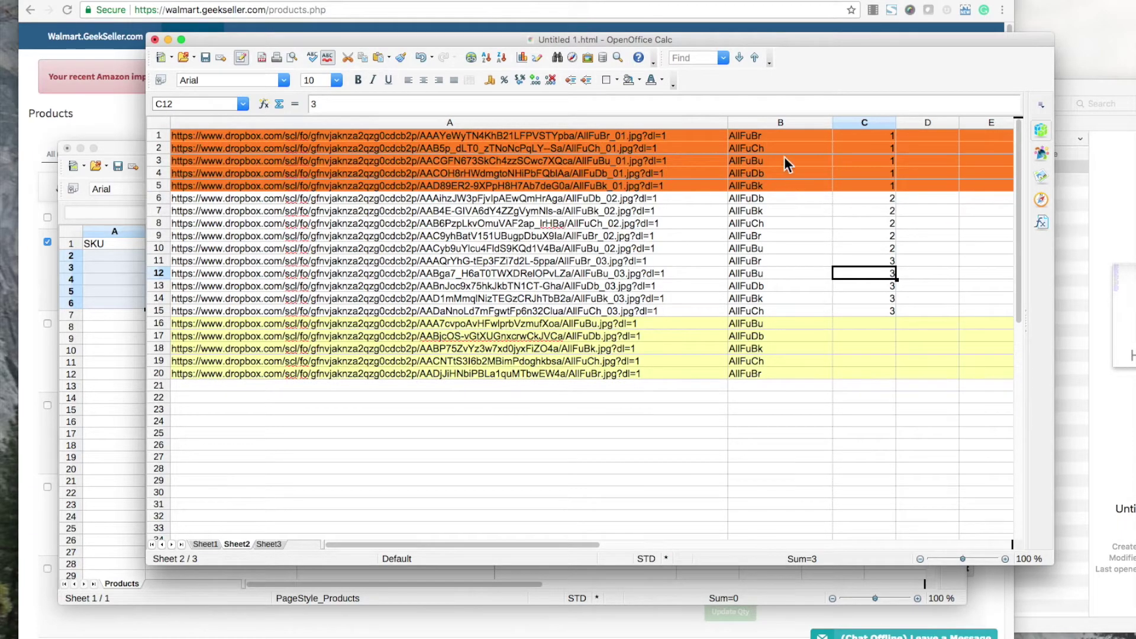
Copy the SKUs from B1:B5 into the template's SKU column starting at A2.
drag(763, 137, 762, 183)
key(ctrl+c)
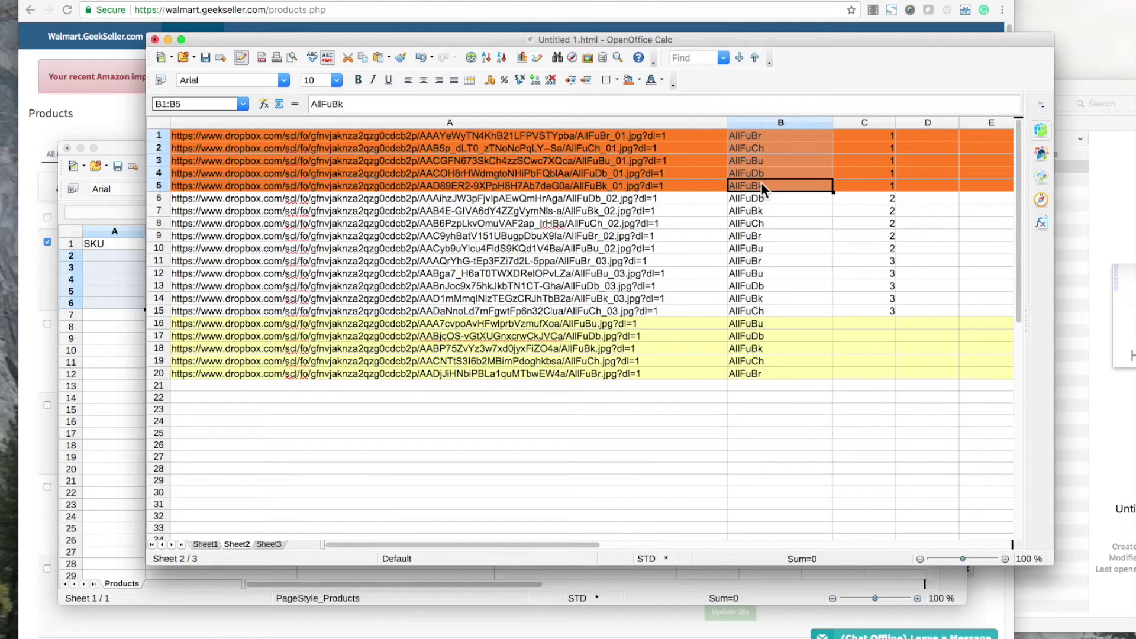
click(89, 287)
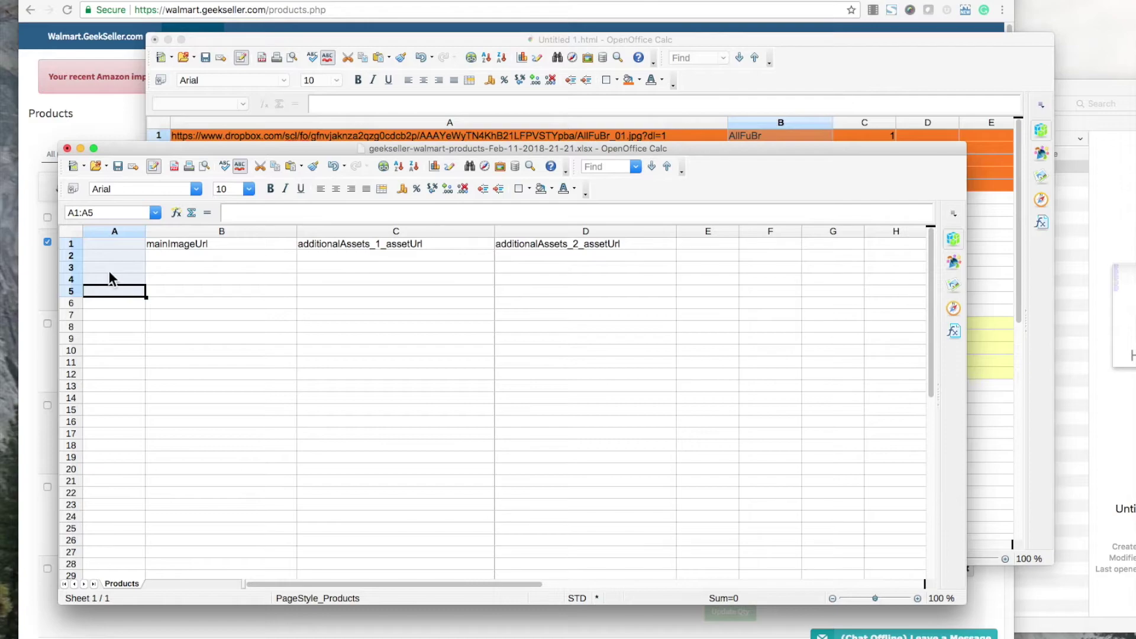
scroll(109, 271, up, 5)
scroll(109, 271, down, 5)
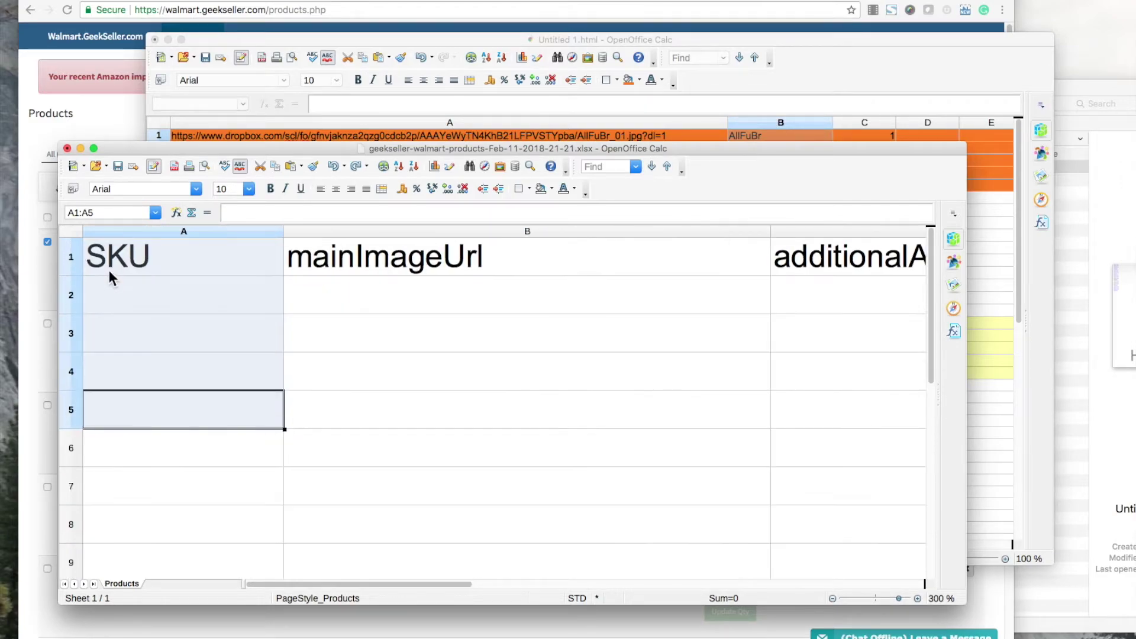
click(123, 261)
key(ctrl+v)
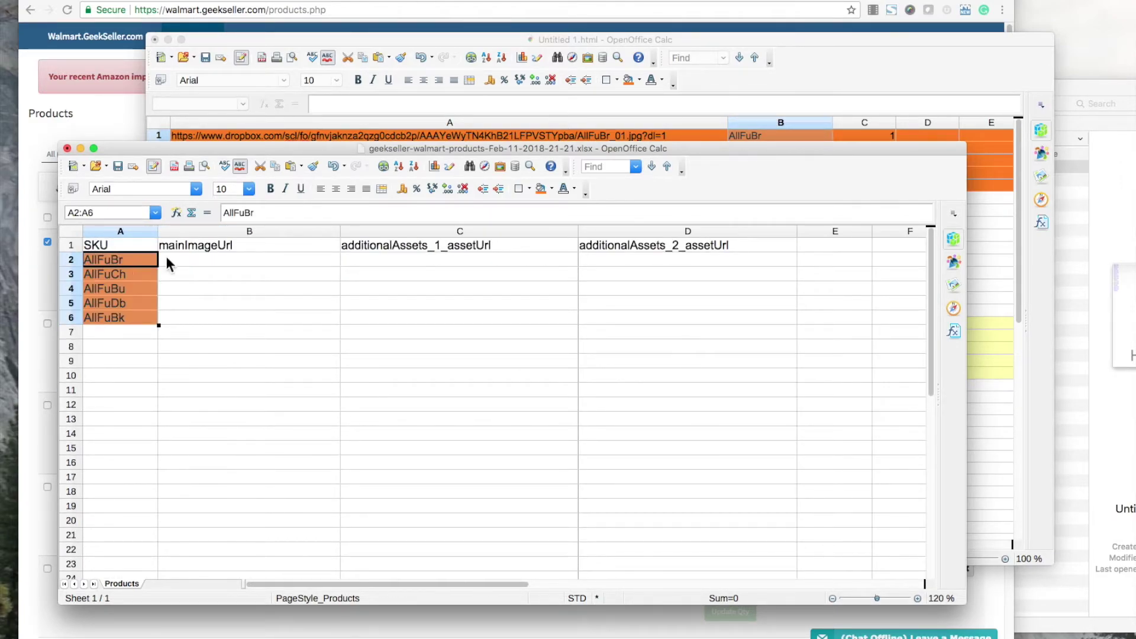
Copy the _01 URLs from A1:A5 under mainImageUrl at B2 and widen column B.
click(823, 129)
drag(655, 136, 656, 181)
key(ctrl+c)
click(102, 324)
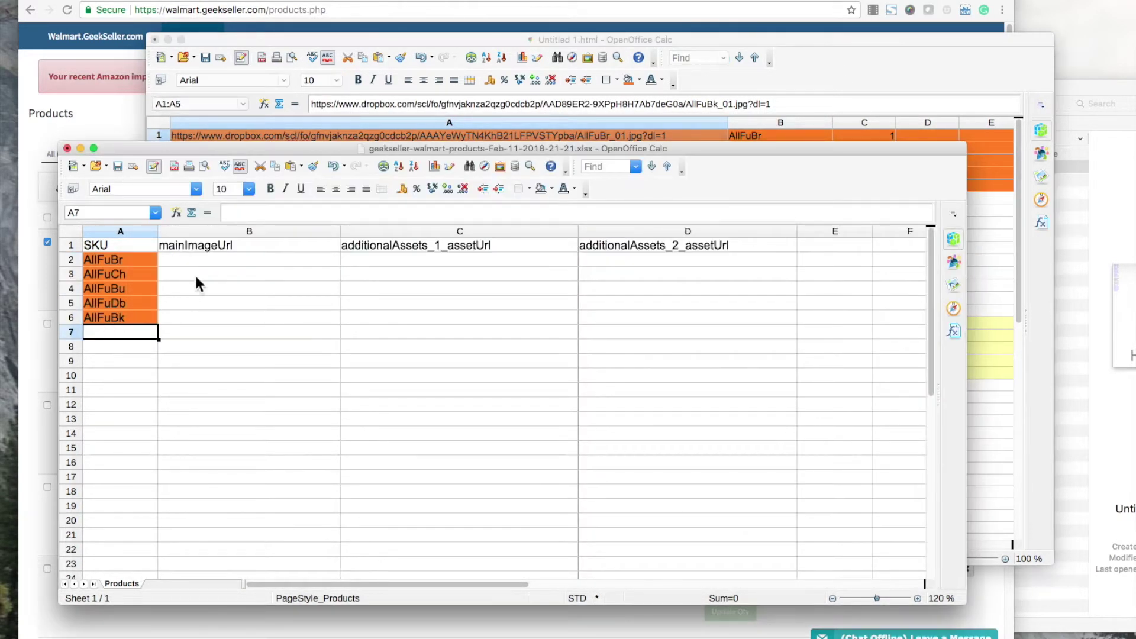
click(197, 262)
key(ctrl+v)
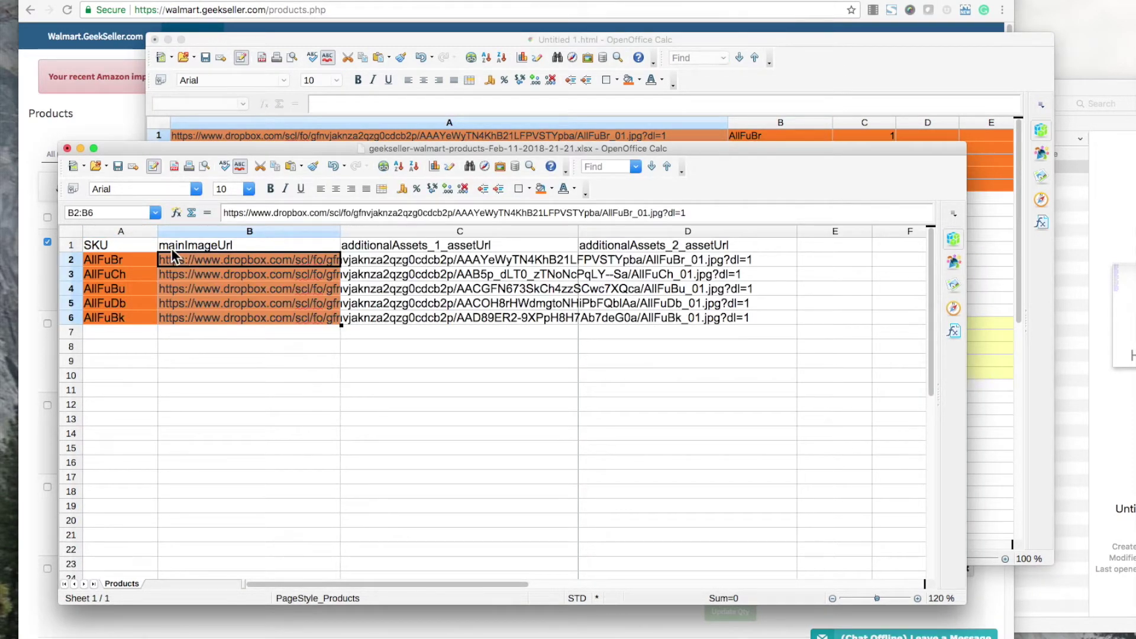
drag(342, 229, 613, 228)
click(725, 243)
shift+click(904, 243)
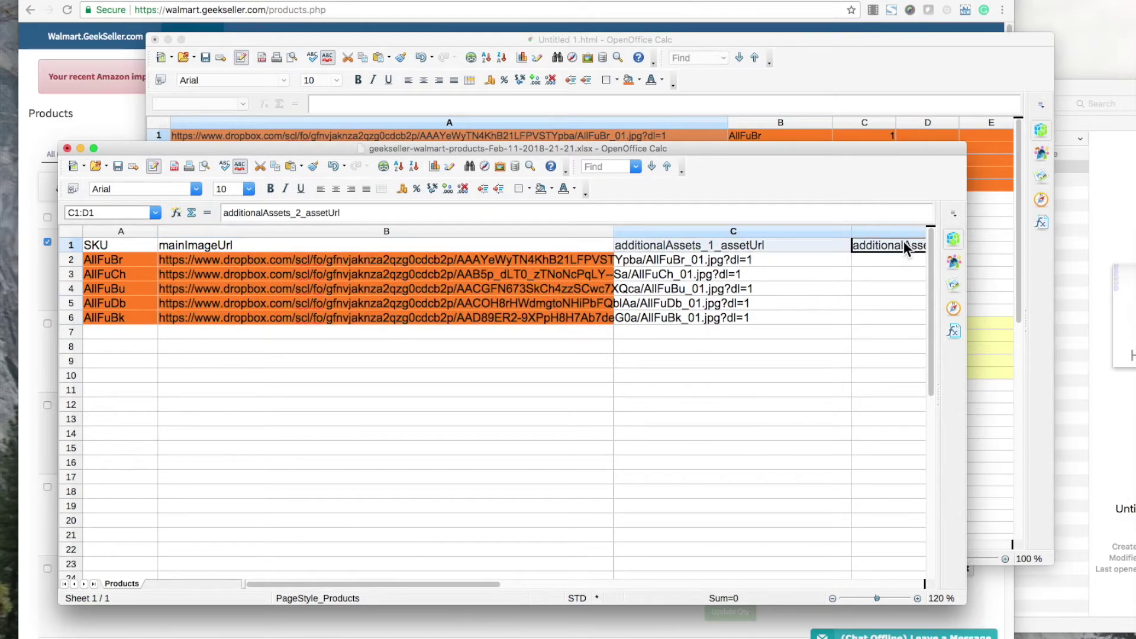
key(BackSpace)
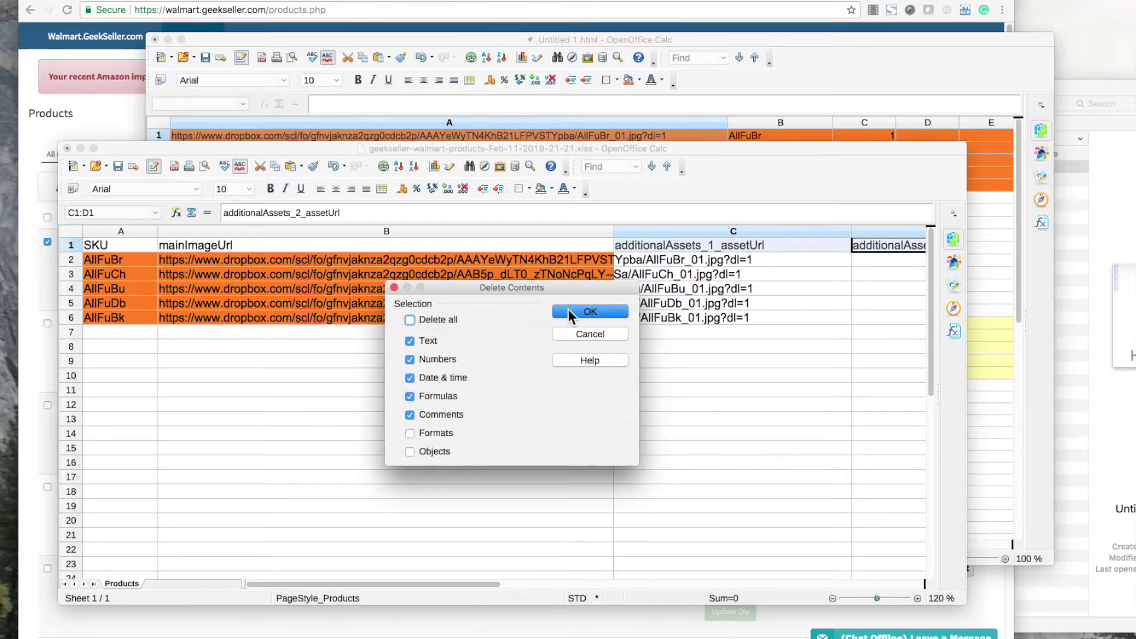
click(578, 312)
click(660, 346)
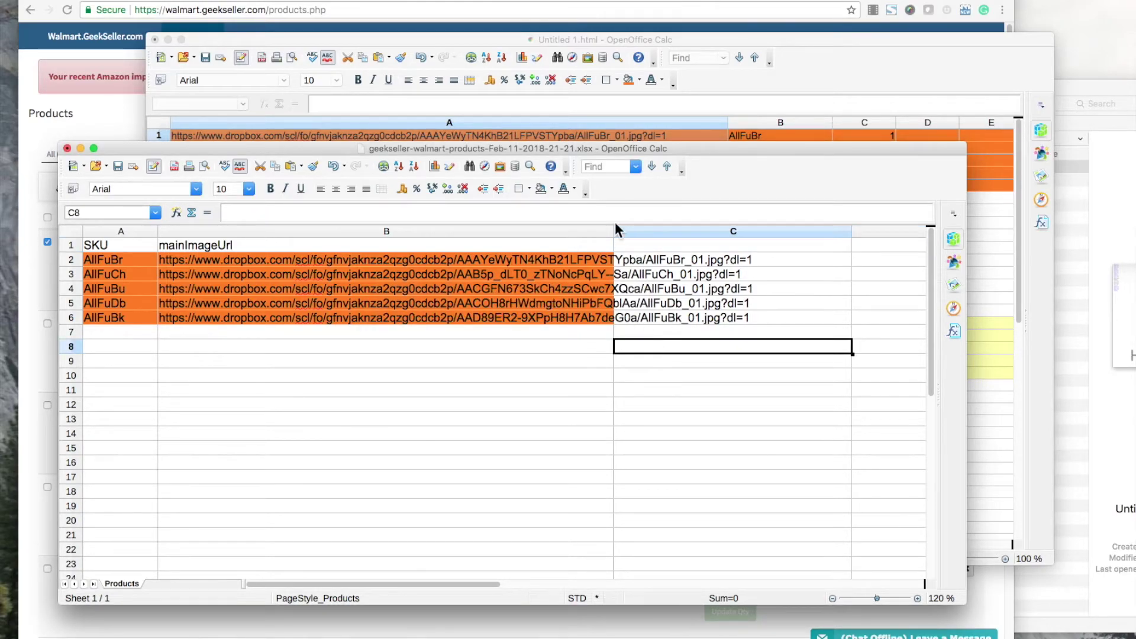
drag(614, 229, 764, 231)
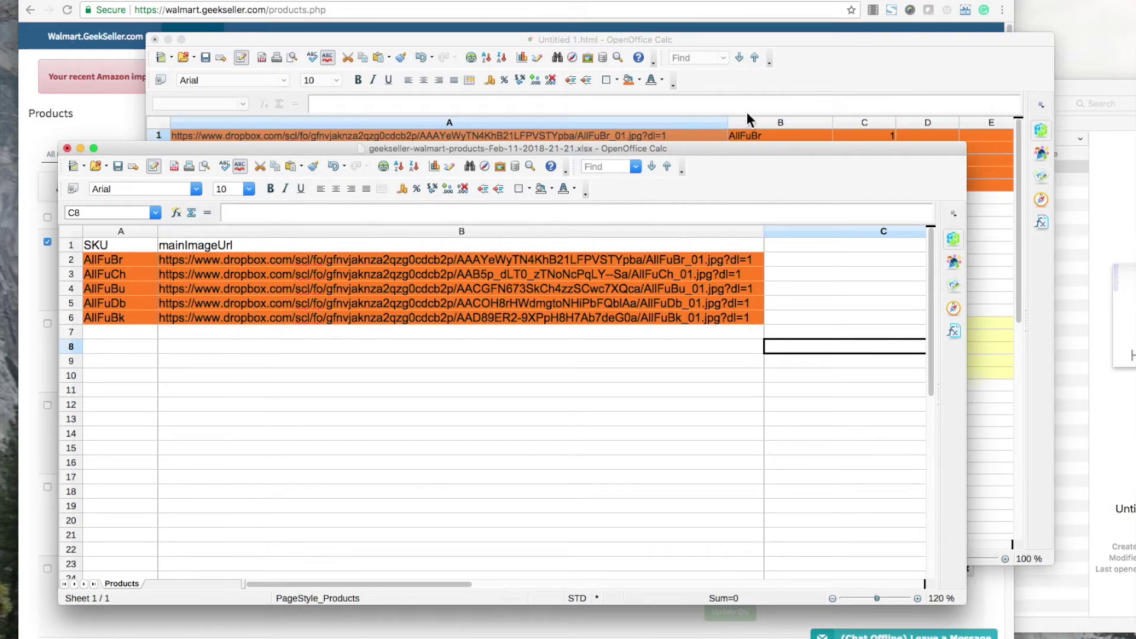
key(super+z)
key(super+z)
key(super+z)
key(super+z)
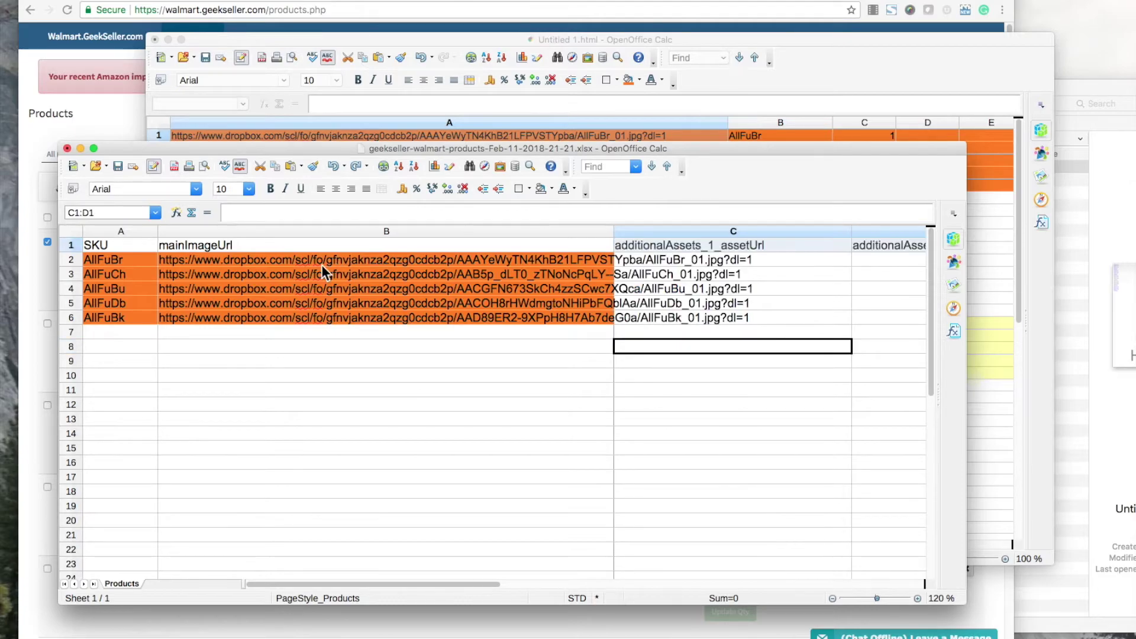
Shade the _02 image rows A6:C10 of Untitled 1 turquoise.
click(845, 74)
drag(884, 199, 404, 246)
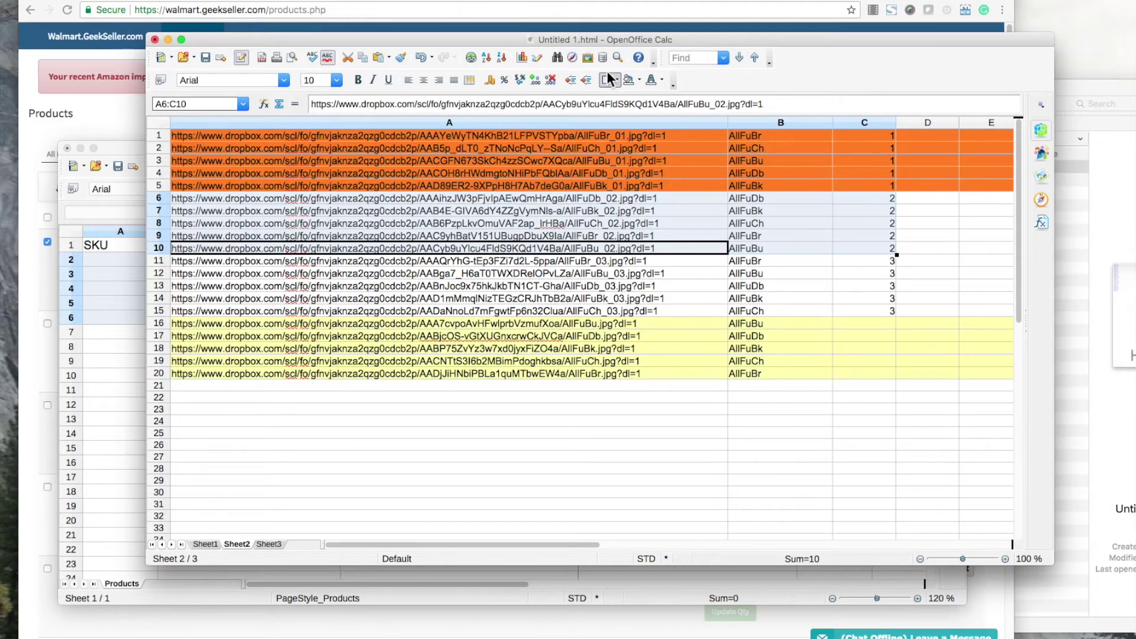
click(640, 80)
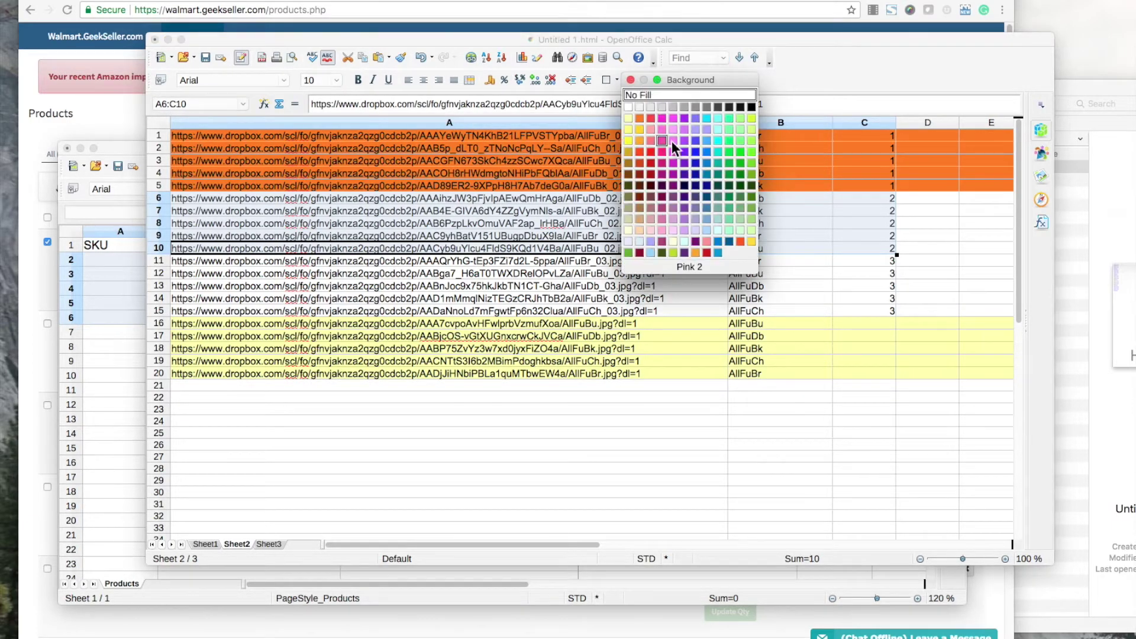
click(729, 121)
Paste the turquoise SKUs from B6:B10 into the template starting at A2.
click(752, 198)
shift+click(752, 248)
key(super+c)
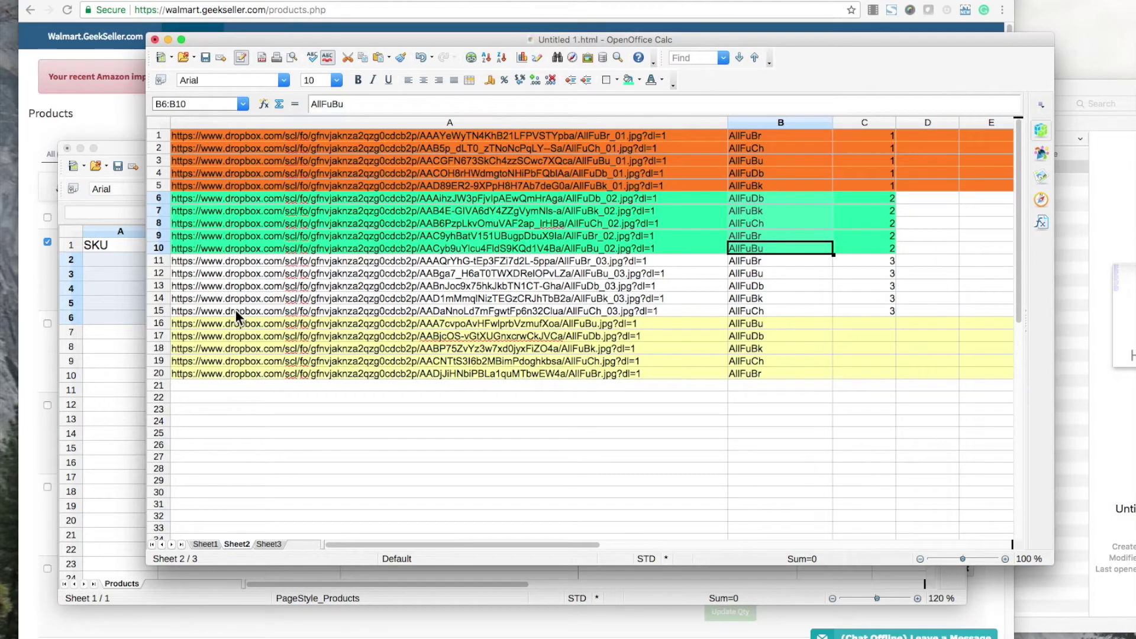
click(117, 326)
click(120, 261)
key(super+v)
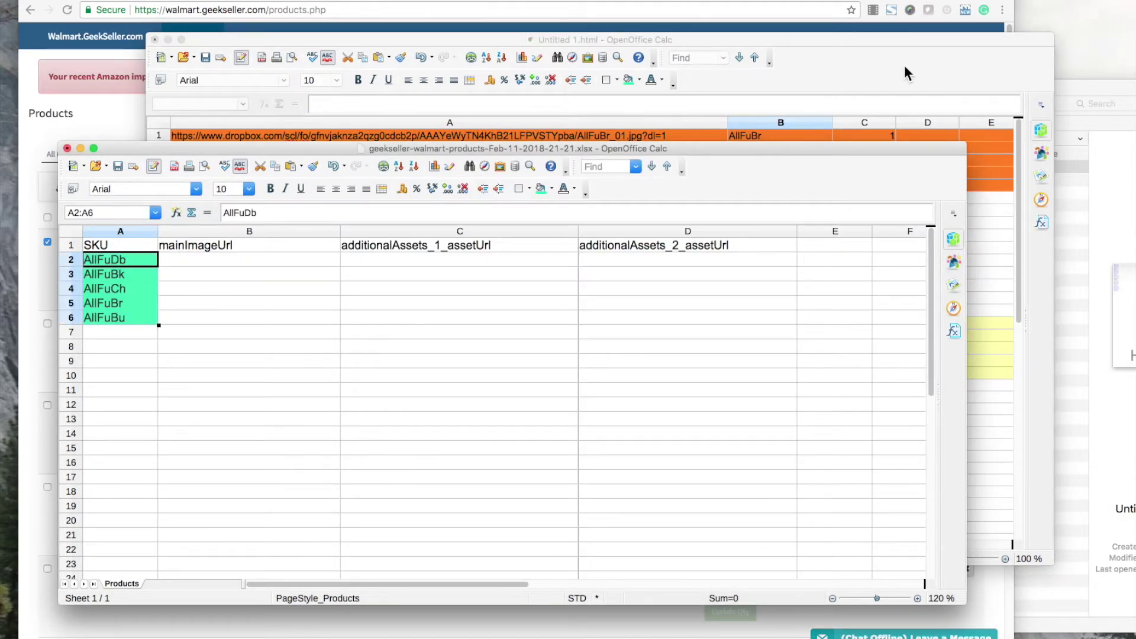
Paste the _02 URLs from A6:A10 into template cell C2 under additionalAssets_1_assetUrl.
click(904, 65)
drag(657, 195, 648, 243)
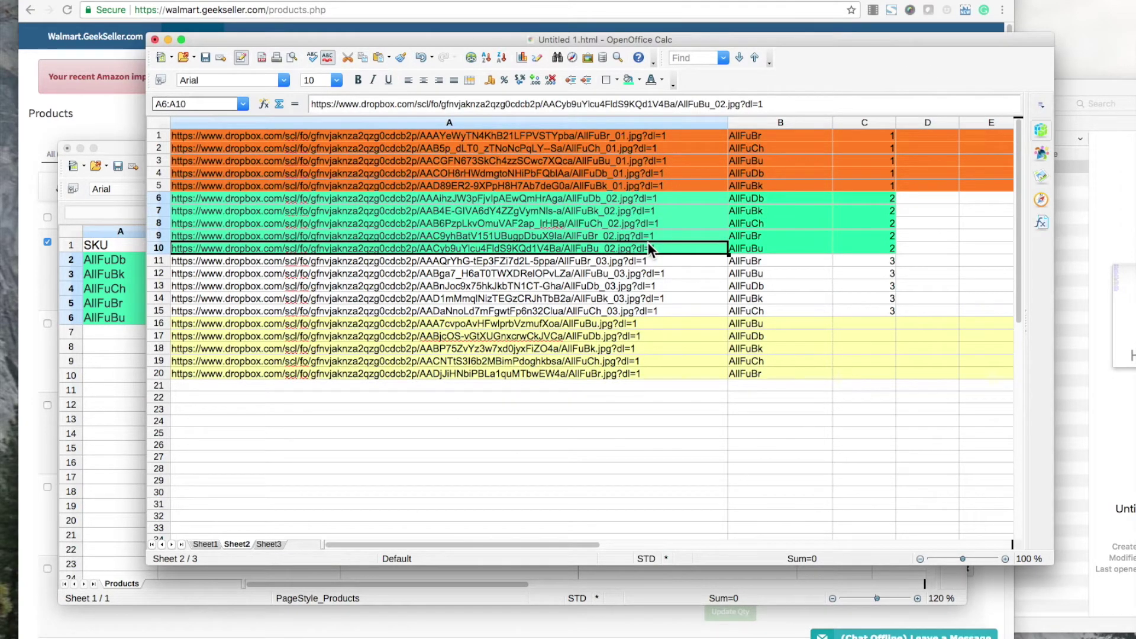
click(109, 359)
click(430, 264)
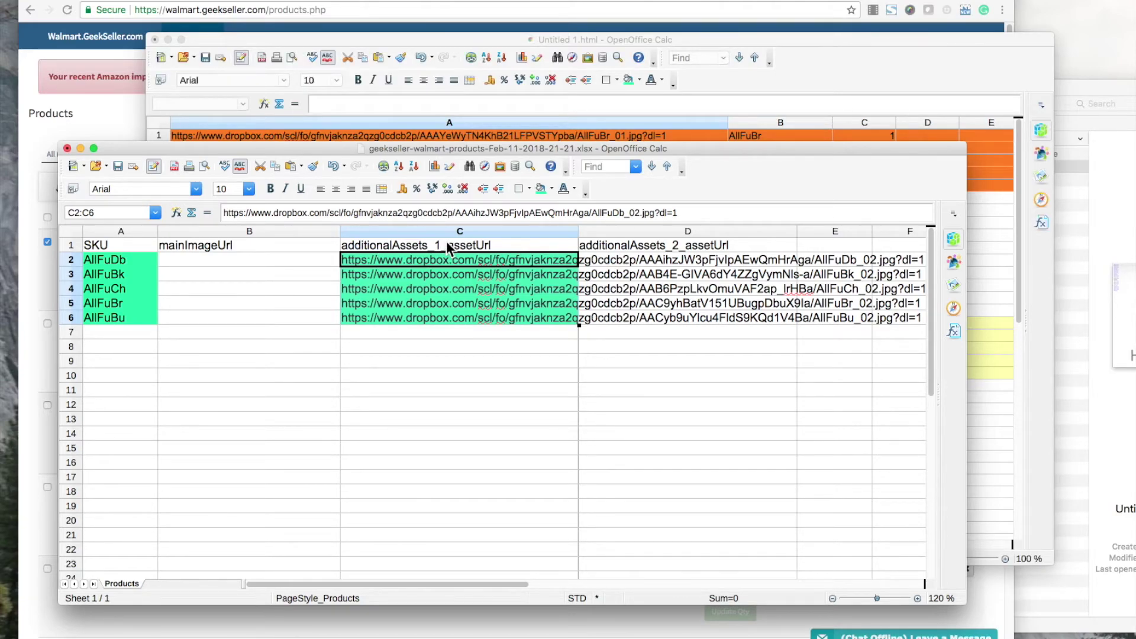
click(237, 245)
key(ctrl+space)
right_click(231, 271)
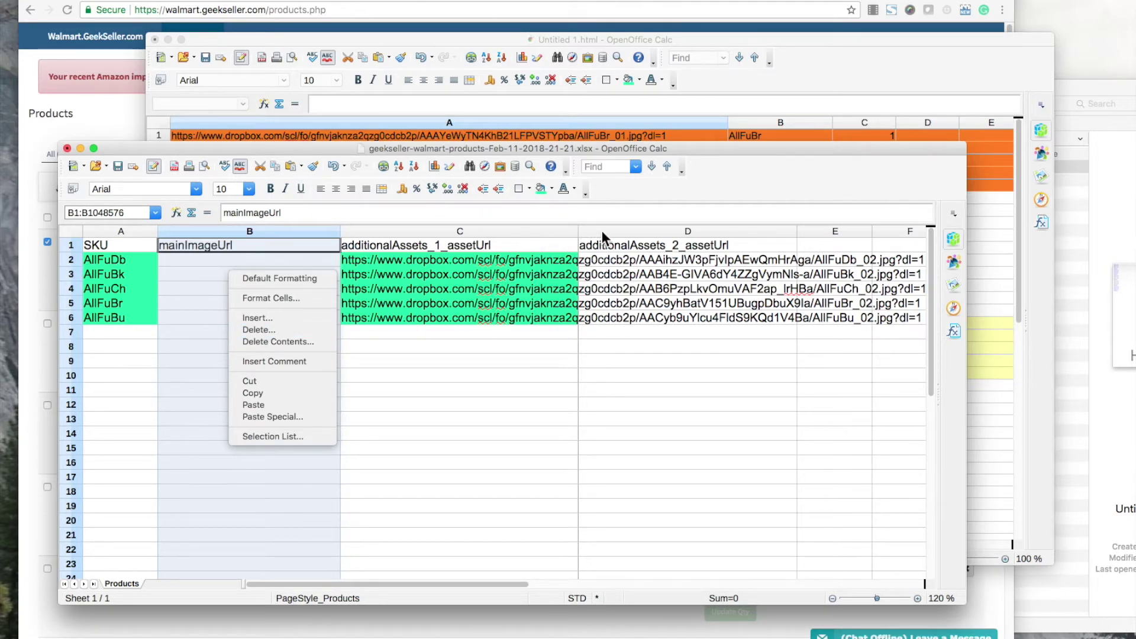
key(Escape)
right_click(114, 337)
key(Escape)
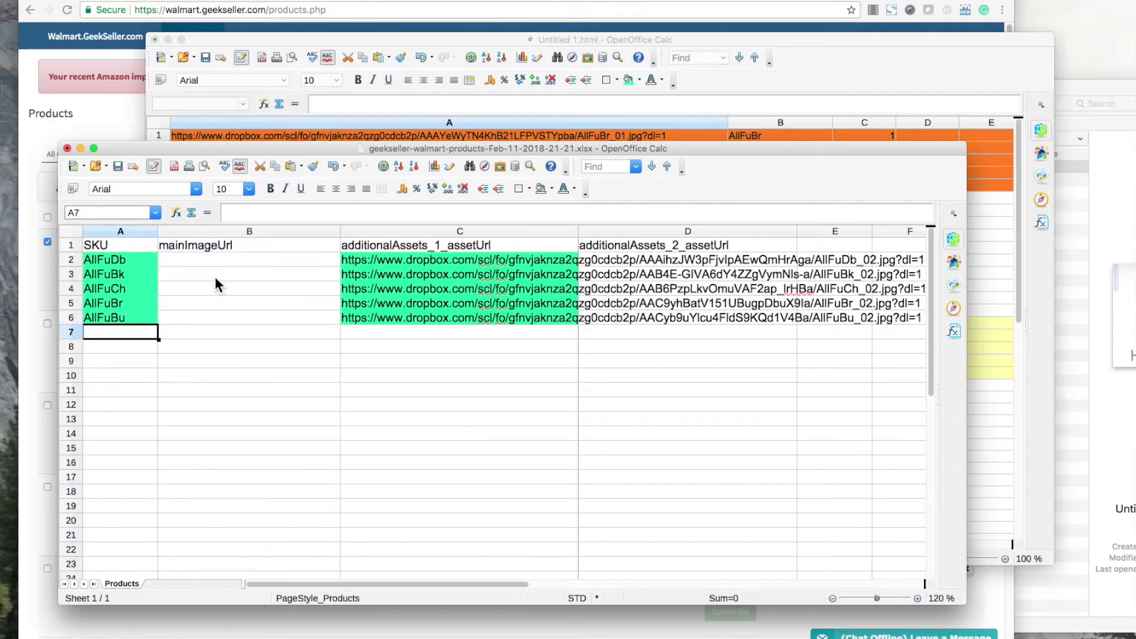
click(210, 230)
right_click(207, 316)
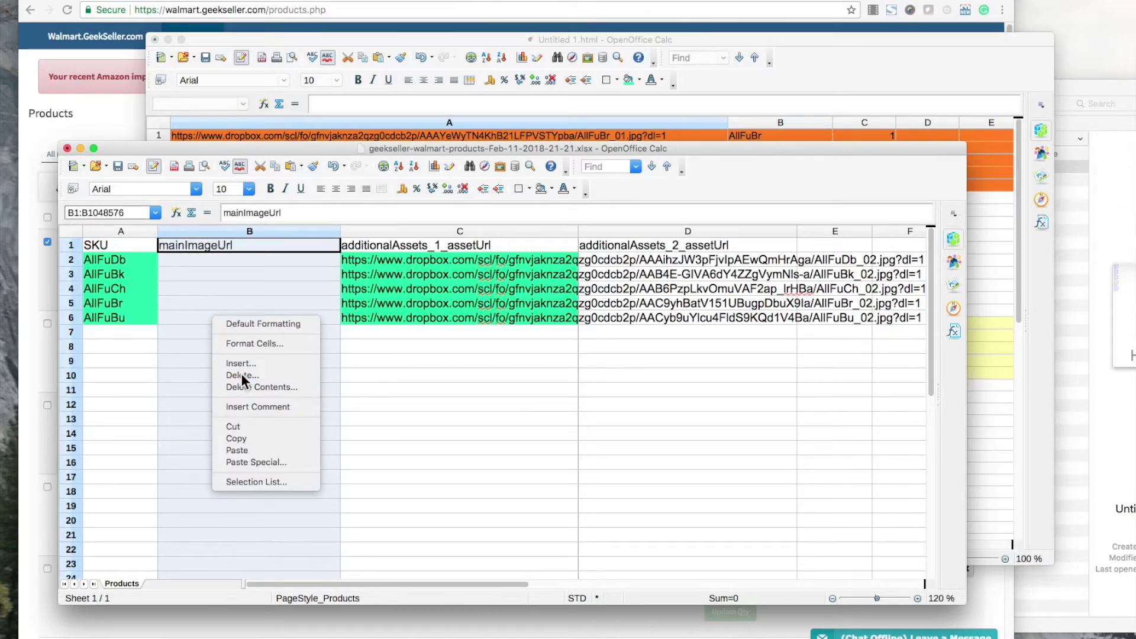
click(241, 374)
click(502, 231)
right_click(465, 283)
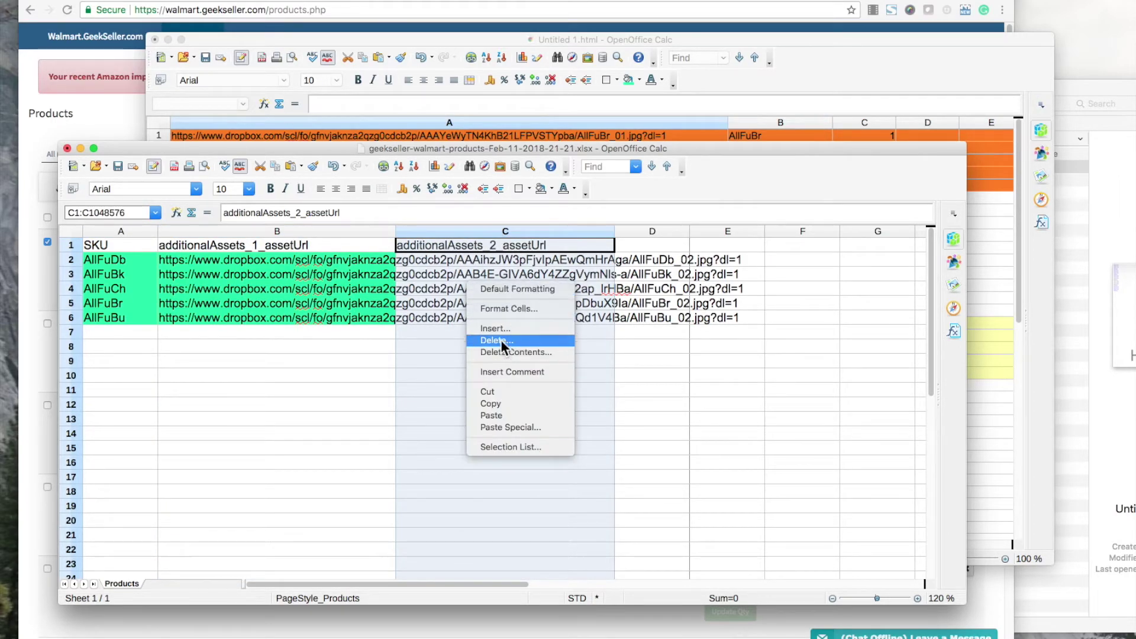
click(500, 339)
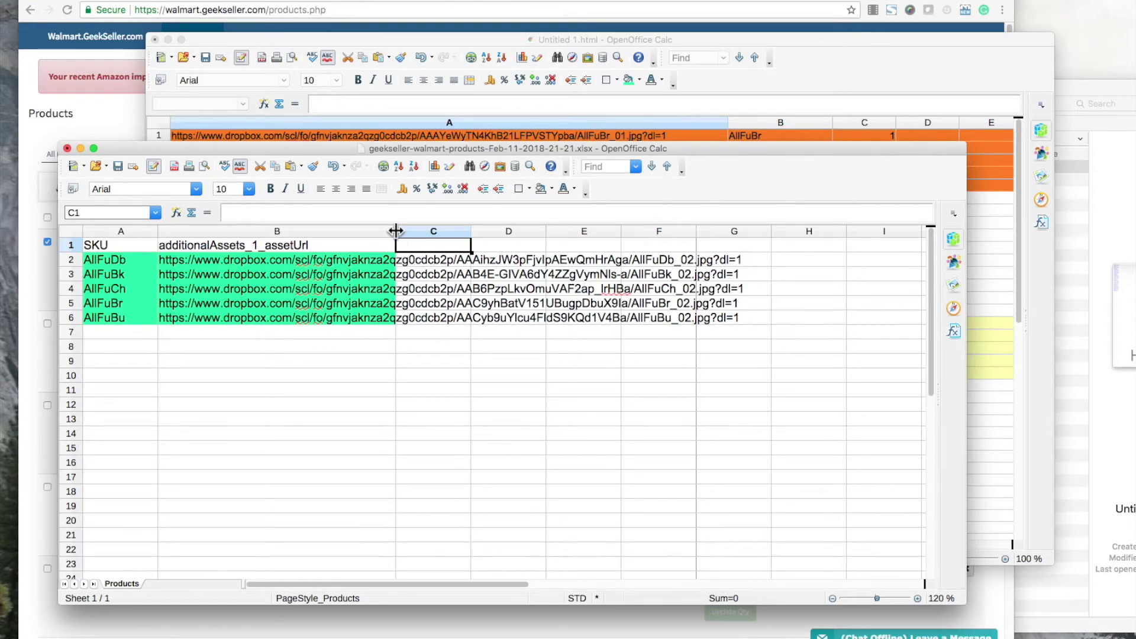
drag(395, 231, 754, 232)
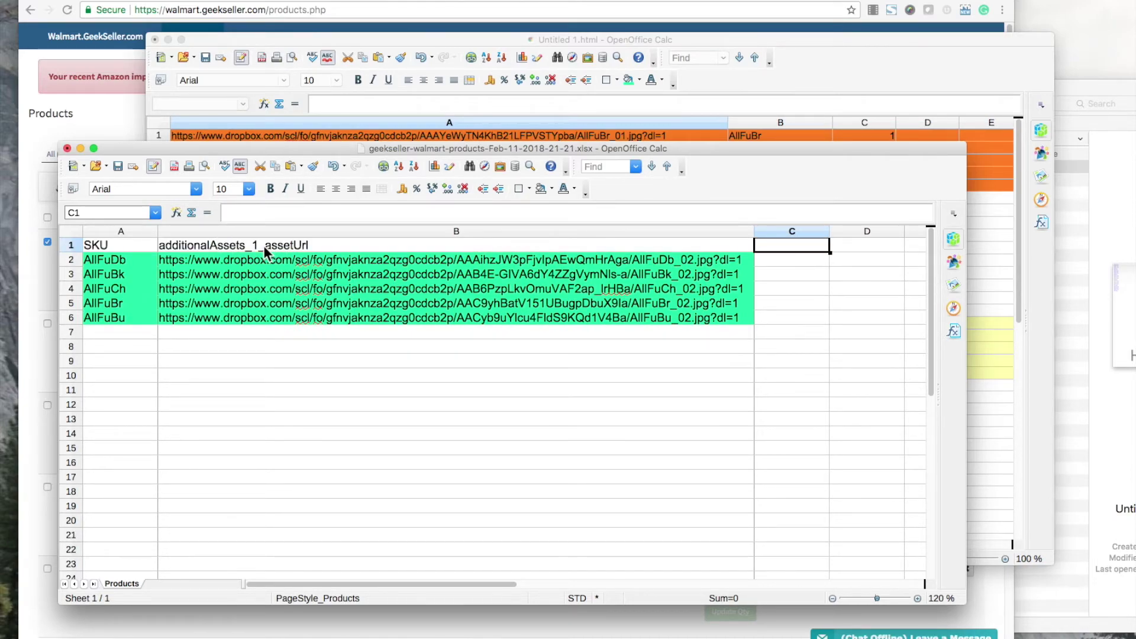
key(super+z)
key(super+z)
key(super+z)
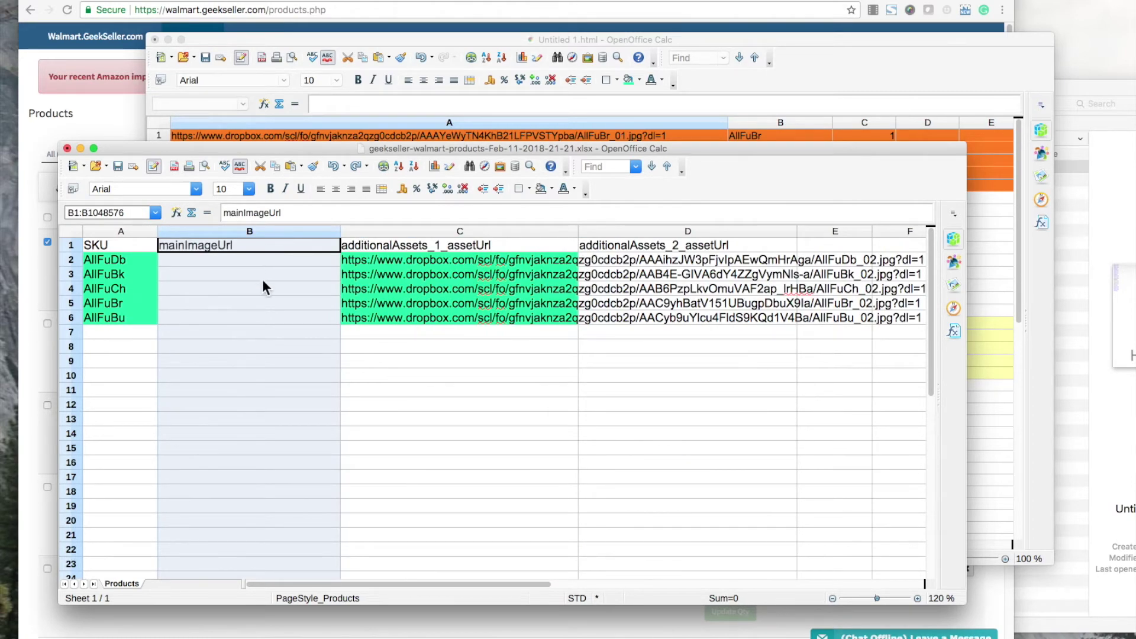
Check the template's SKUs and empty B2:B6 cells against the Dropbox links sheet.
click(308, 341)
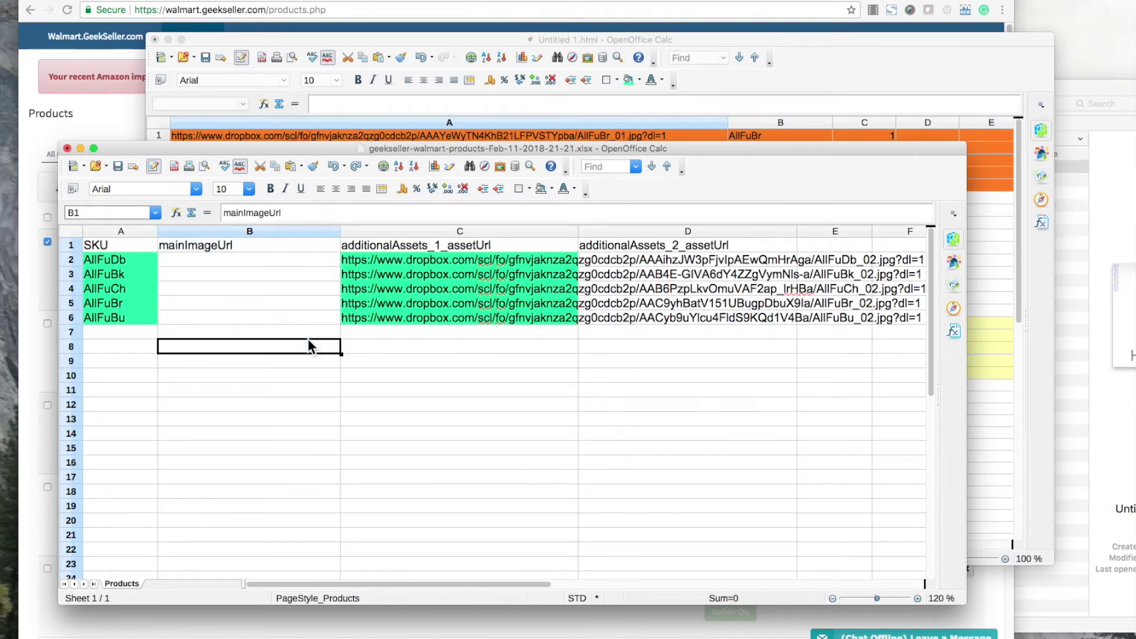
click(211, 246)
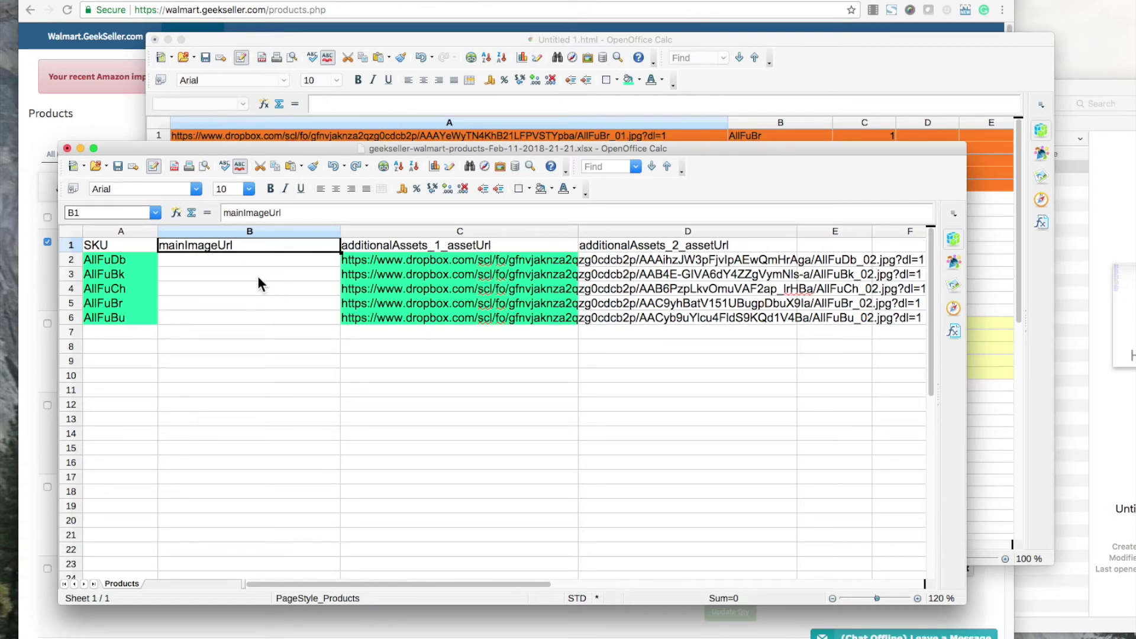
click(112, 261)
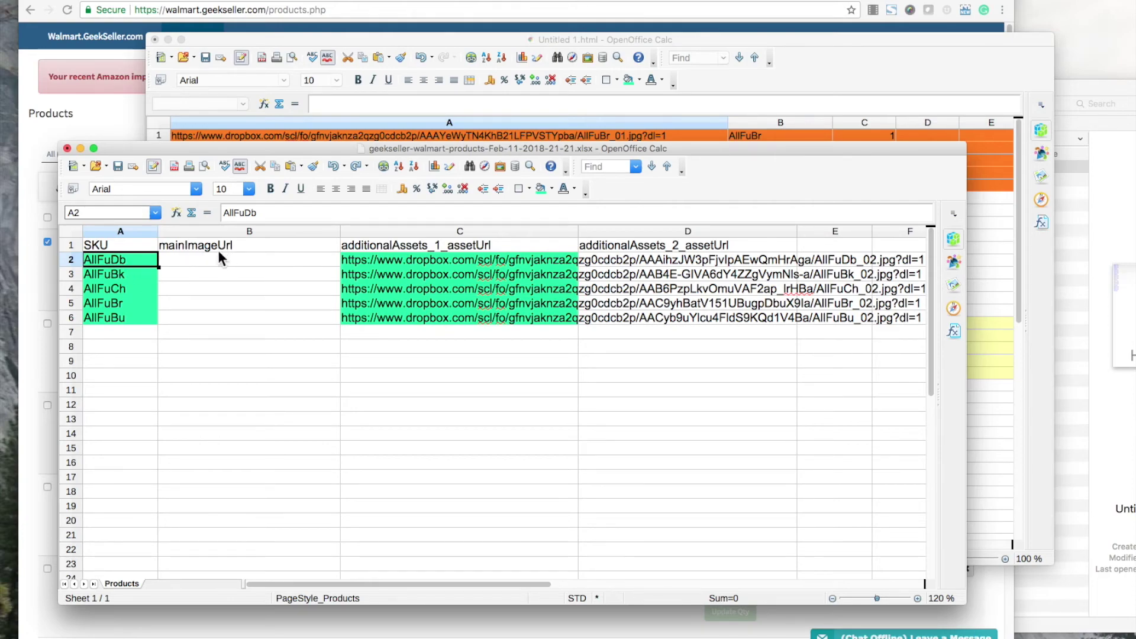
click(189, 260)
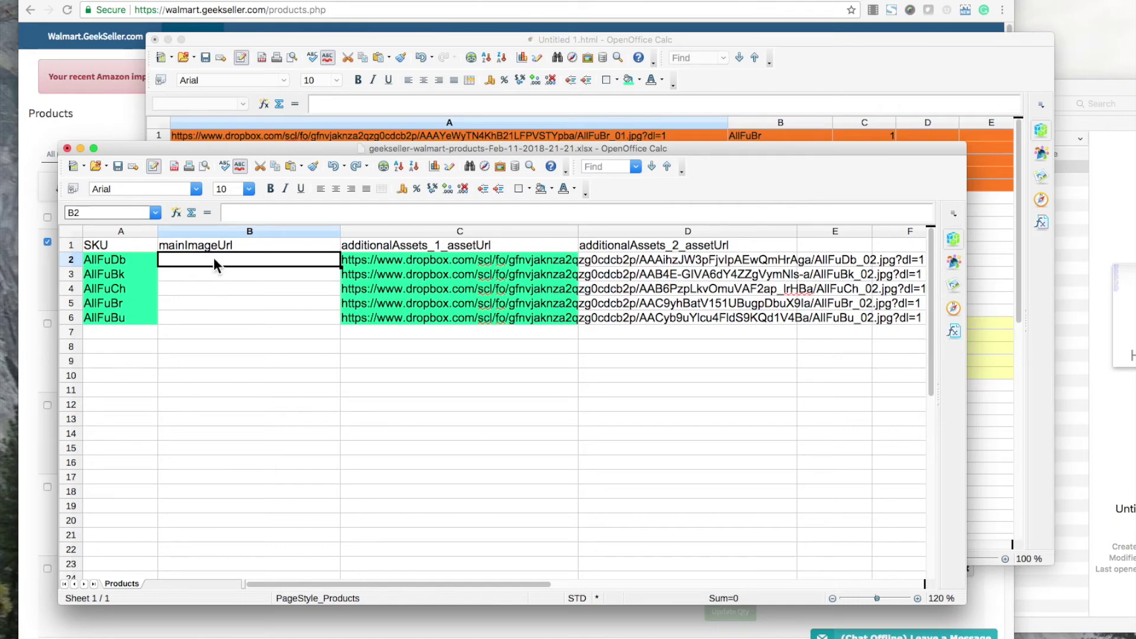
click(751, 57)
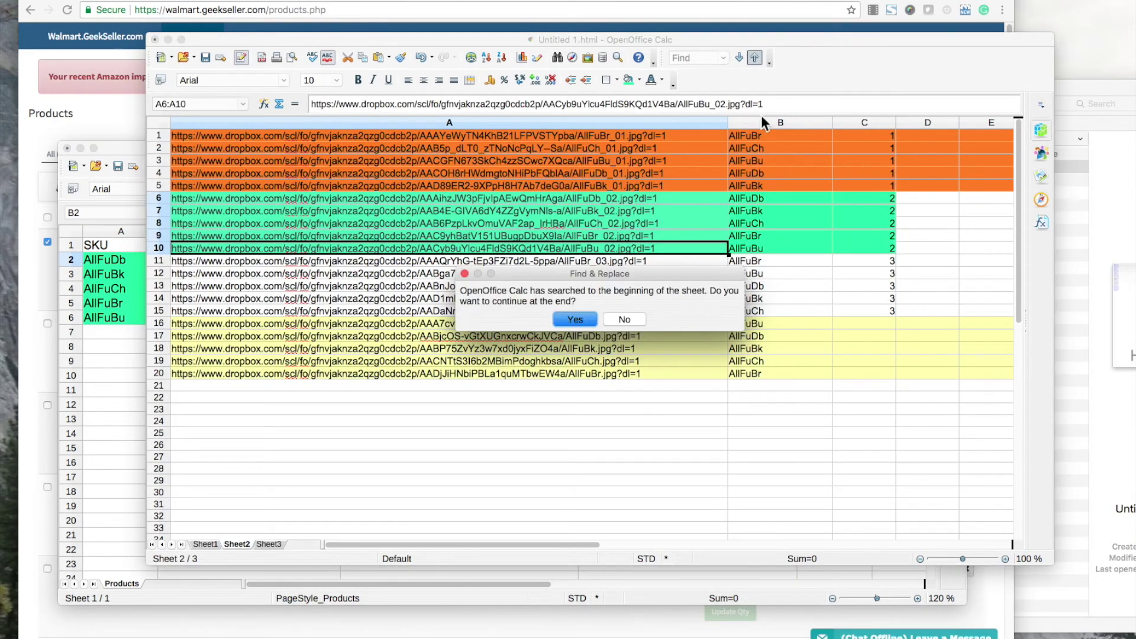
click(620, 323)
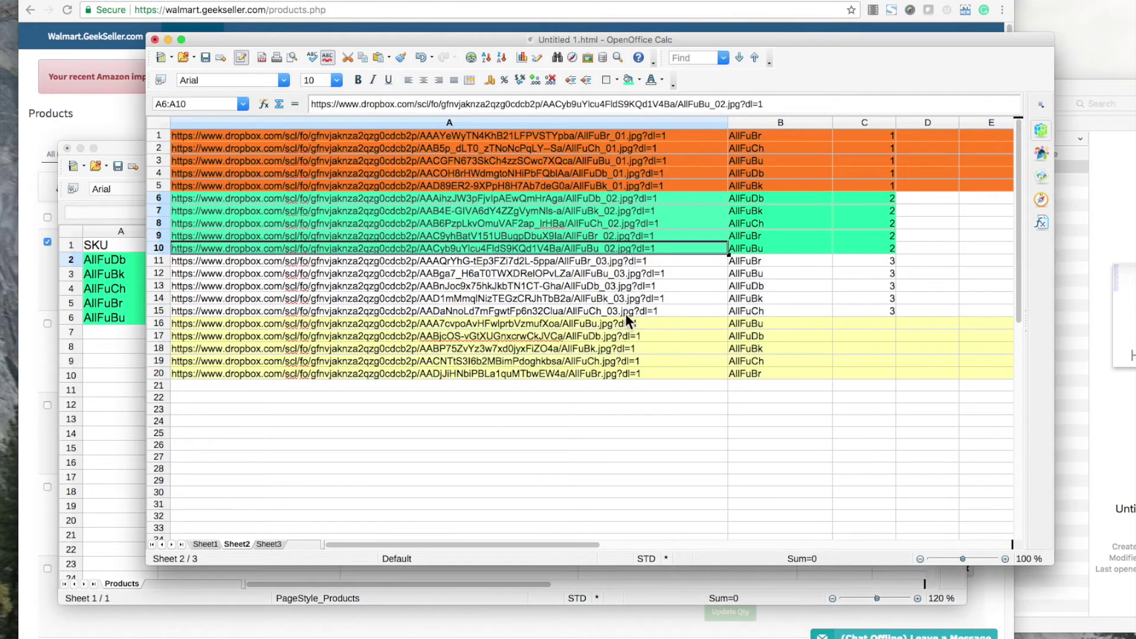
click(761, 149)
click(105, 325)
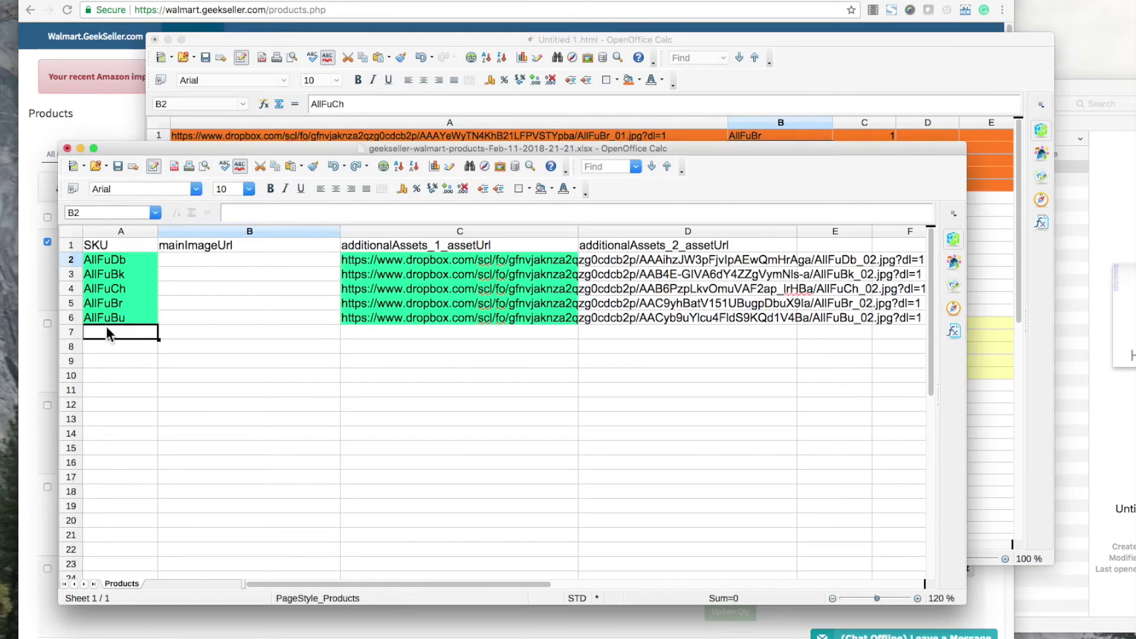
drag(236, 260, 226, 314)
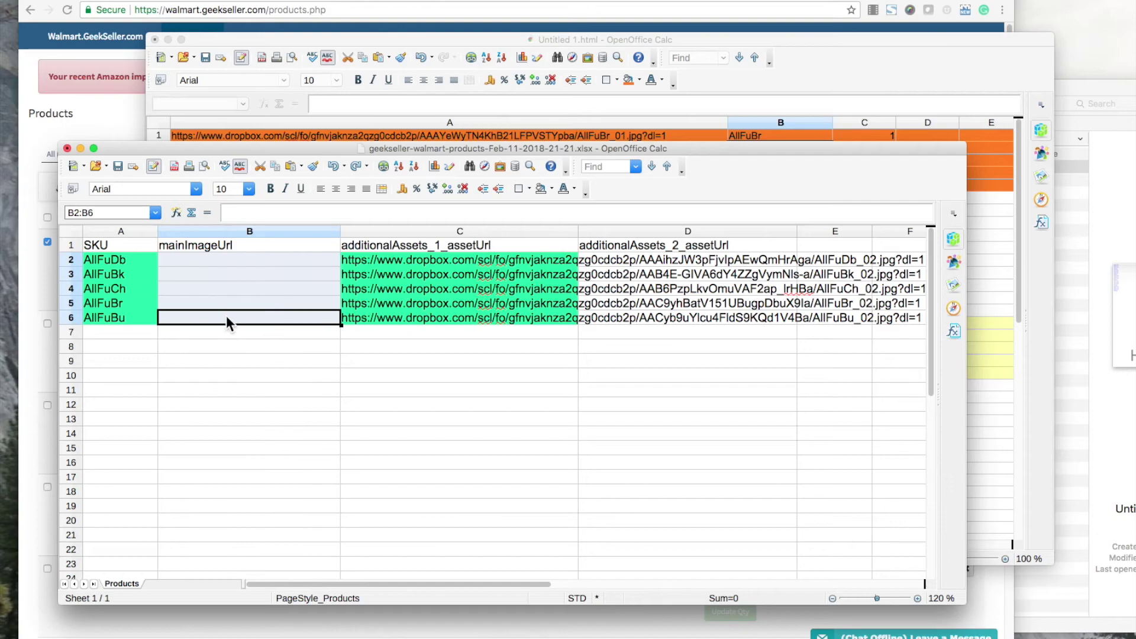
Delete the empty mainImageUrl column from the Products template.
click(214, 249)
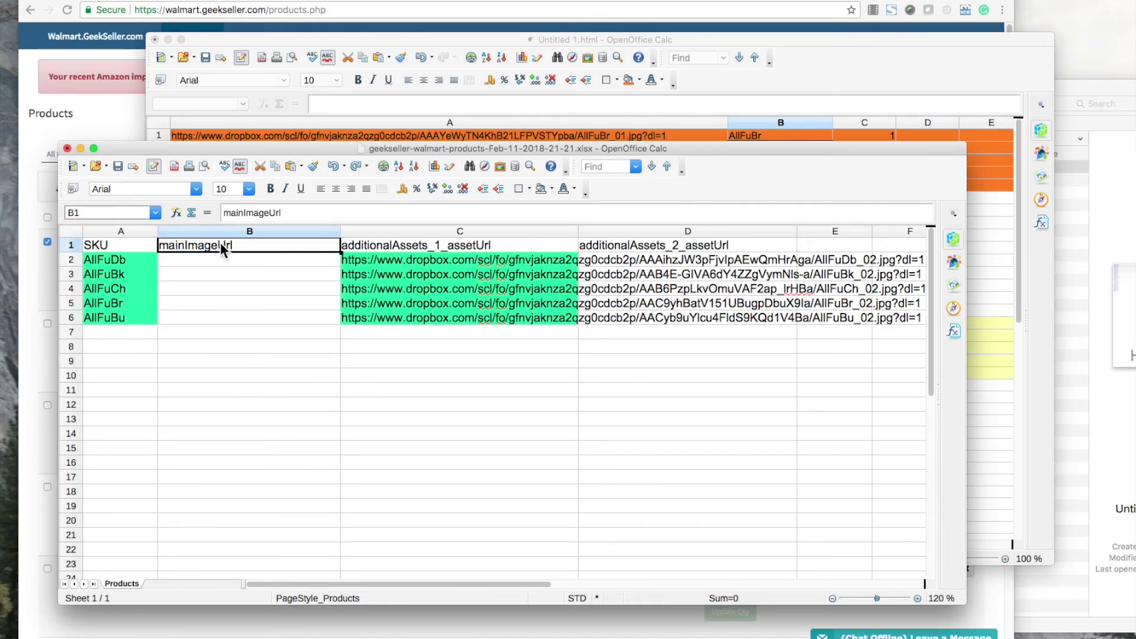
click(225, 228)
right_click(203, 271)
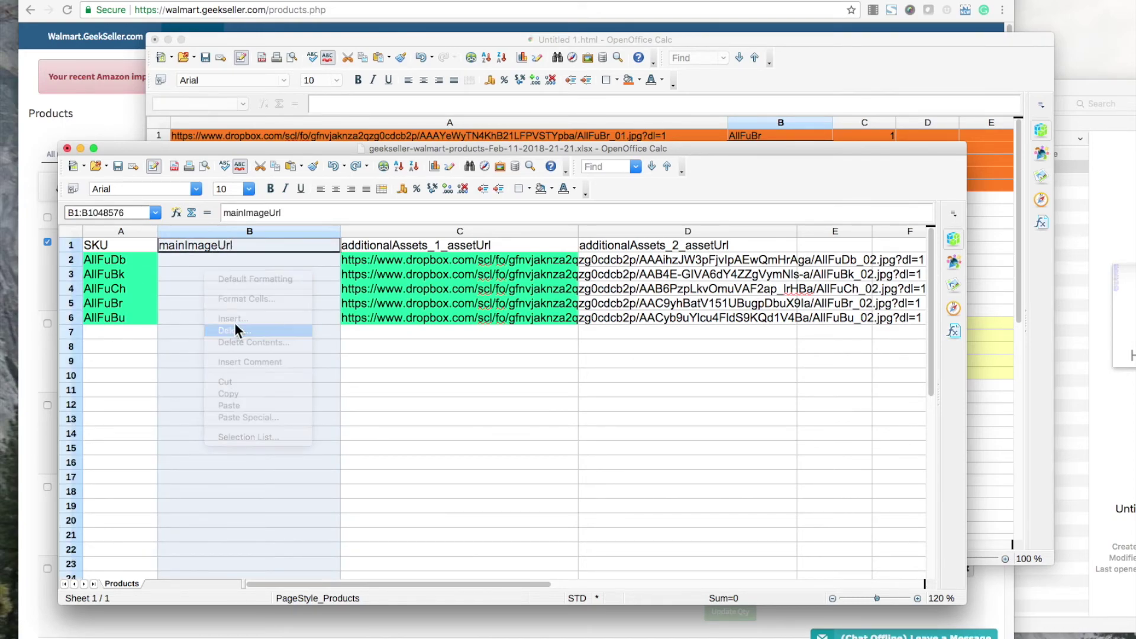
click(231, 330)
Delete additionalAssets_2_assetUrl and widen column B, then undo both to restore it.
click(495, 230)
right_click(488, 270)
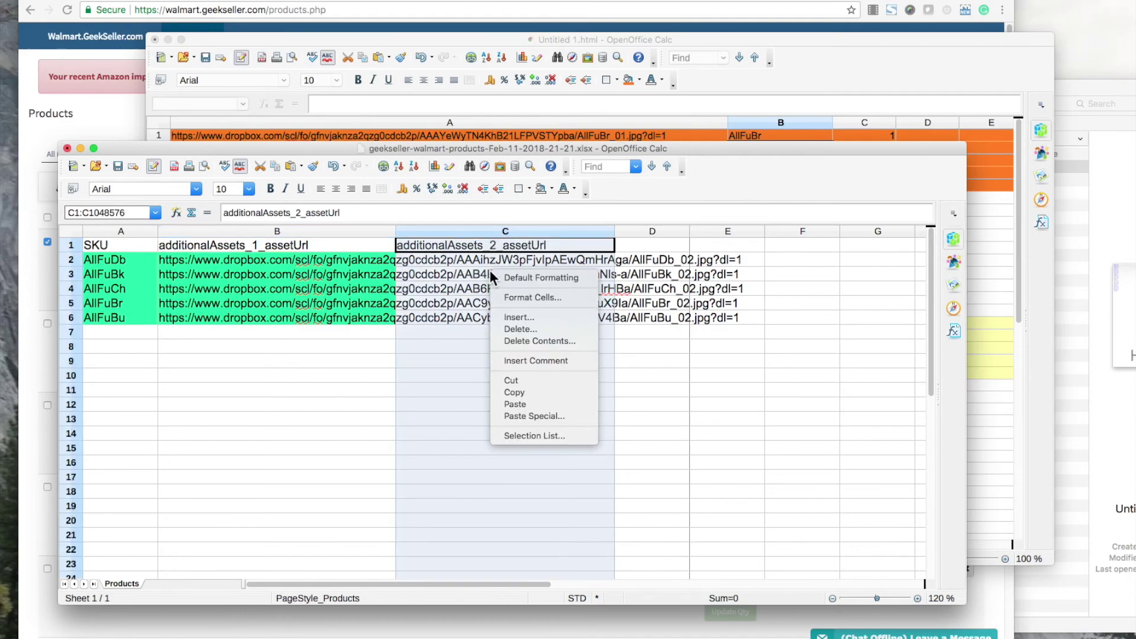
click(509, 329)
drag(471, 230, 755, 352)
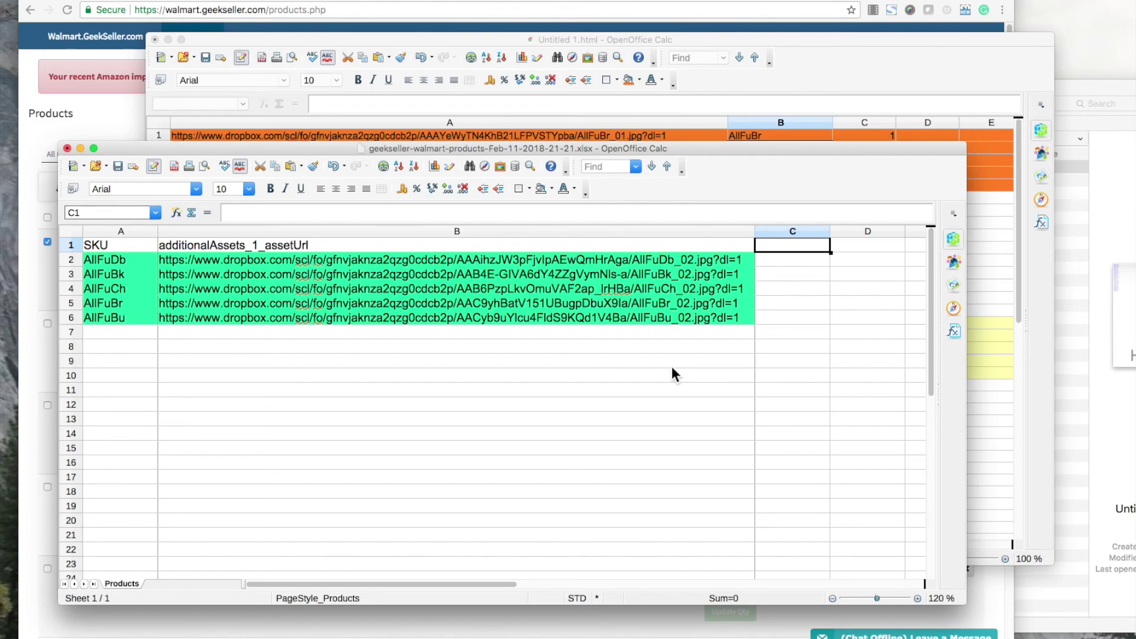
key(super+z)
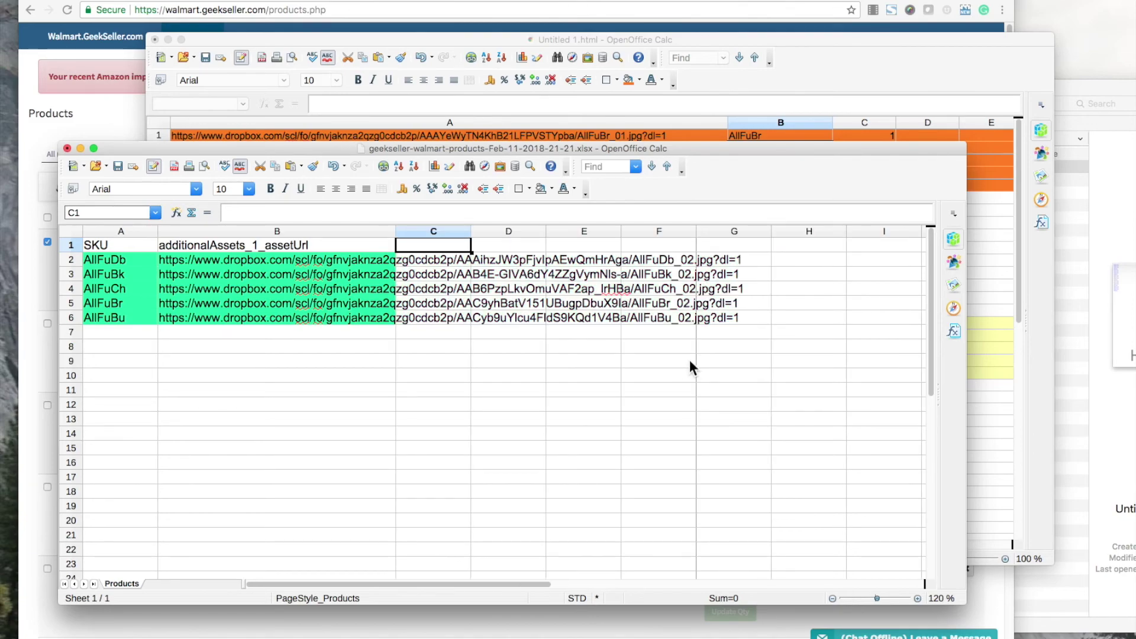
key(super+z)
click(528, 347)
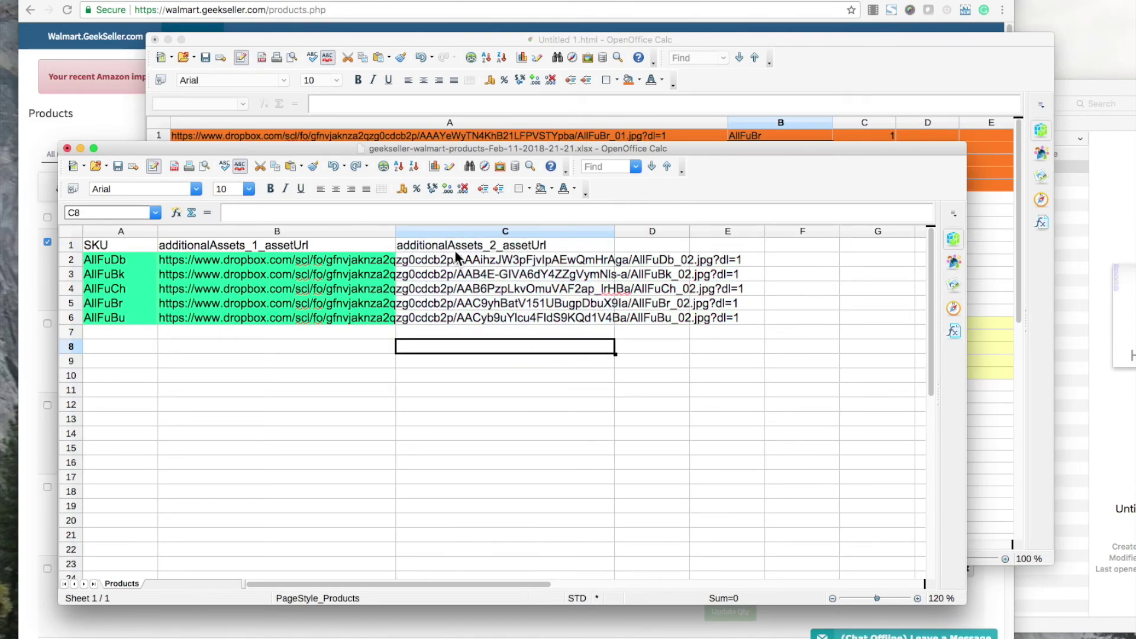
Remove the additionalAssets_1_assetUrl column and paste the SKUs from B11:B15 into A2:A6.
click(290, 230)
right_click(256, 318)
key(Escape)
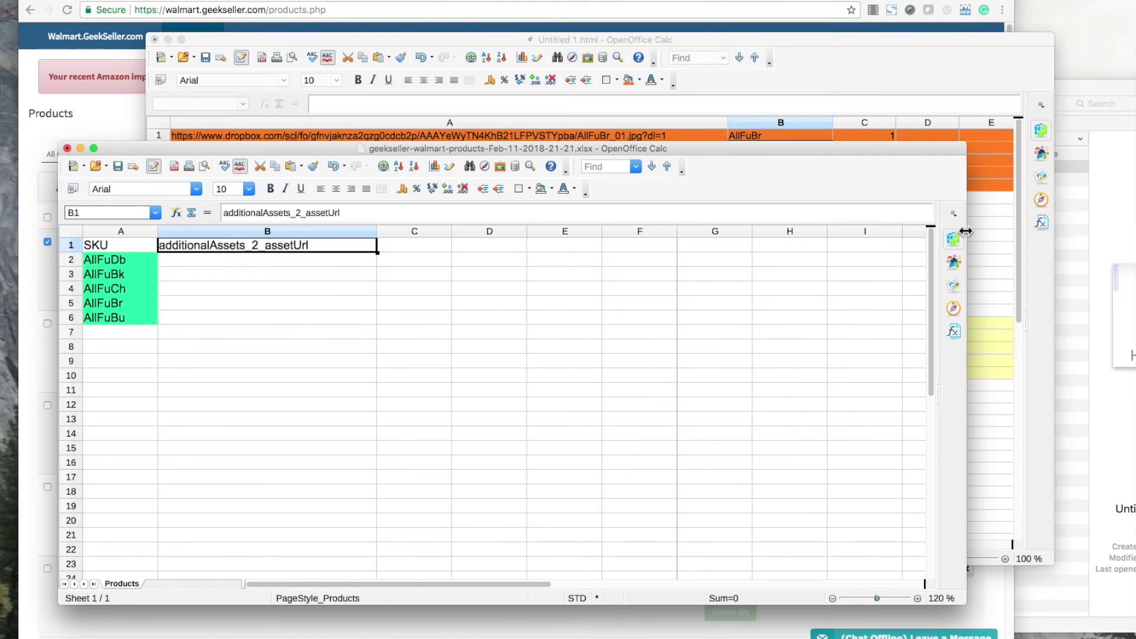
click(987, 225)
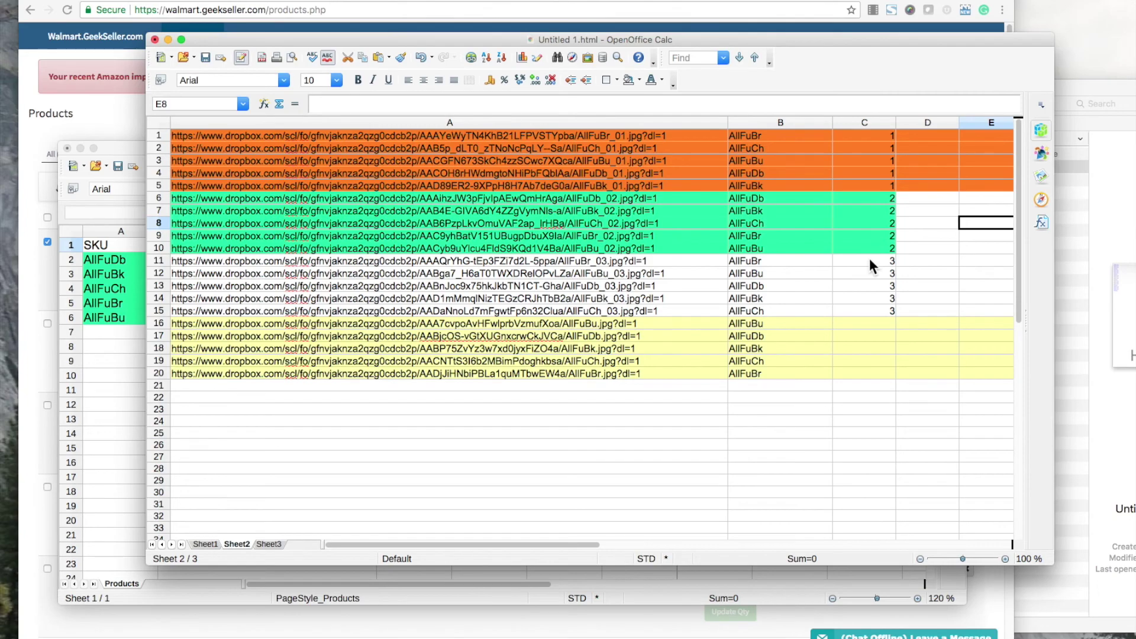
drag(783, 260, 782, 305)
key(super+c)
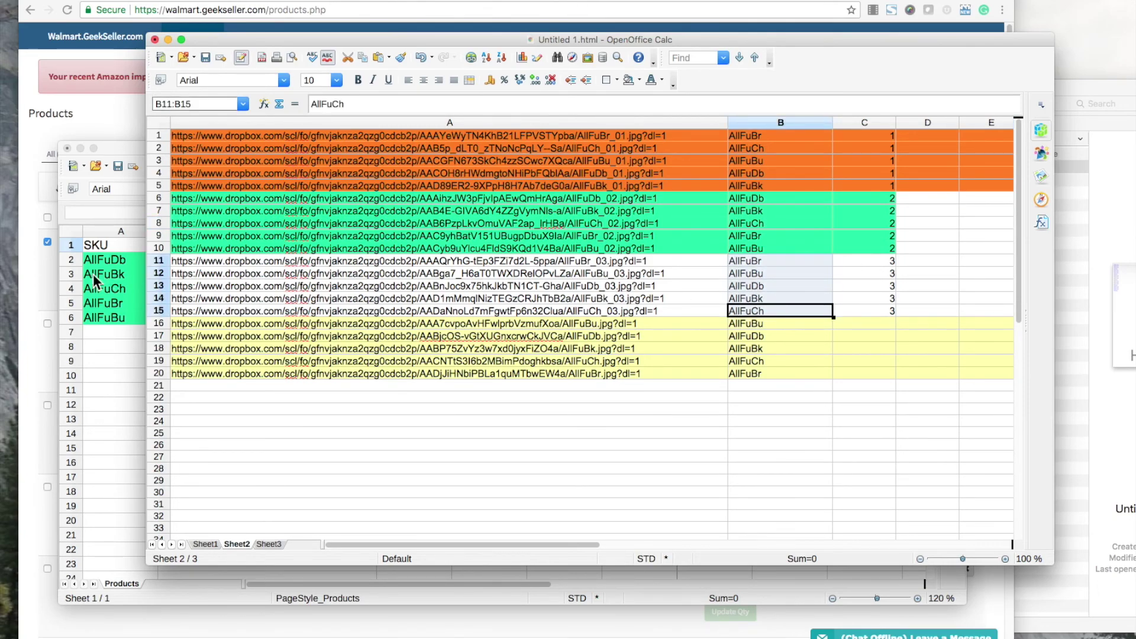
click(115, 261)
key(super+v)
Paste the _03 URLs from A11:A15 into B2:B6, undoing an accidental SKU move.
click(995, 221)
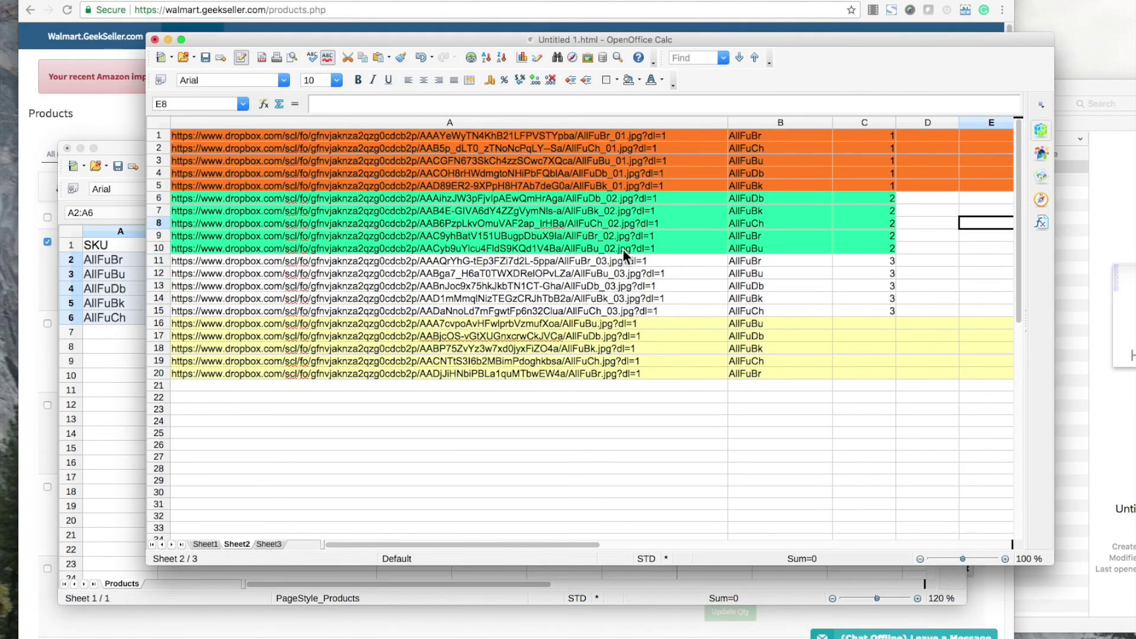
drag(622, 261, 620, 310)
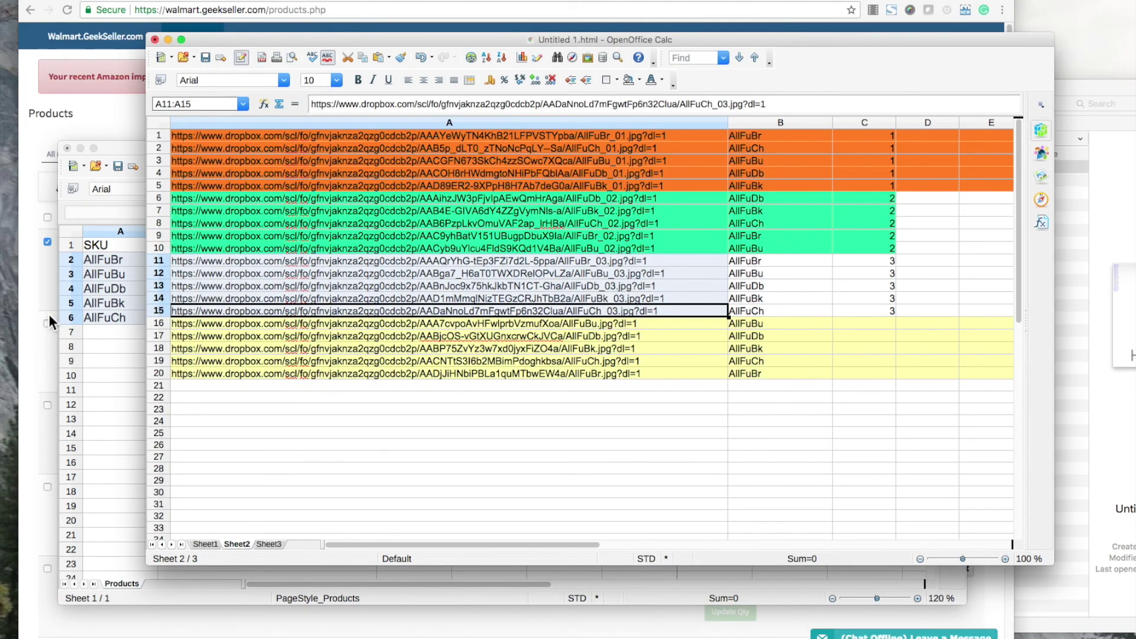
drag(118, 288, 236, 275)
key(super+z)
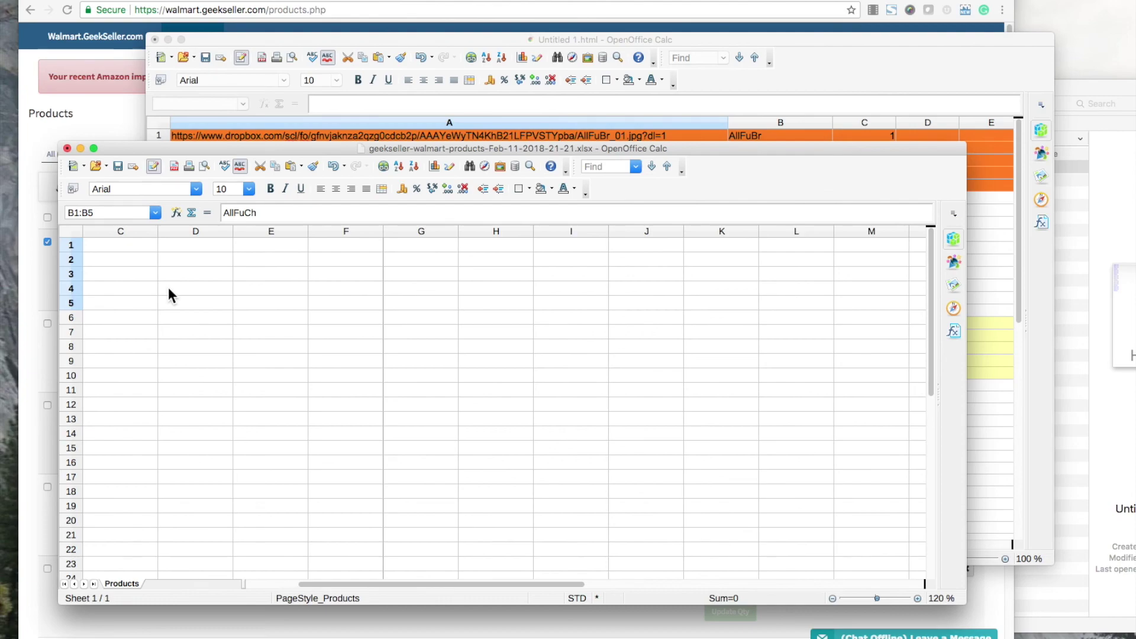
scroll(168, 286, up, 3)
scroll(172, 295, down, 1)
scroll(297, 293, up, 1)
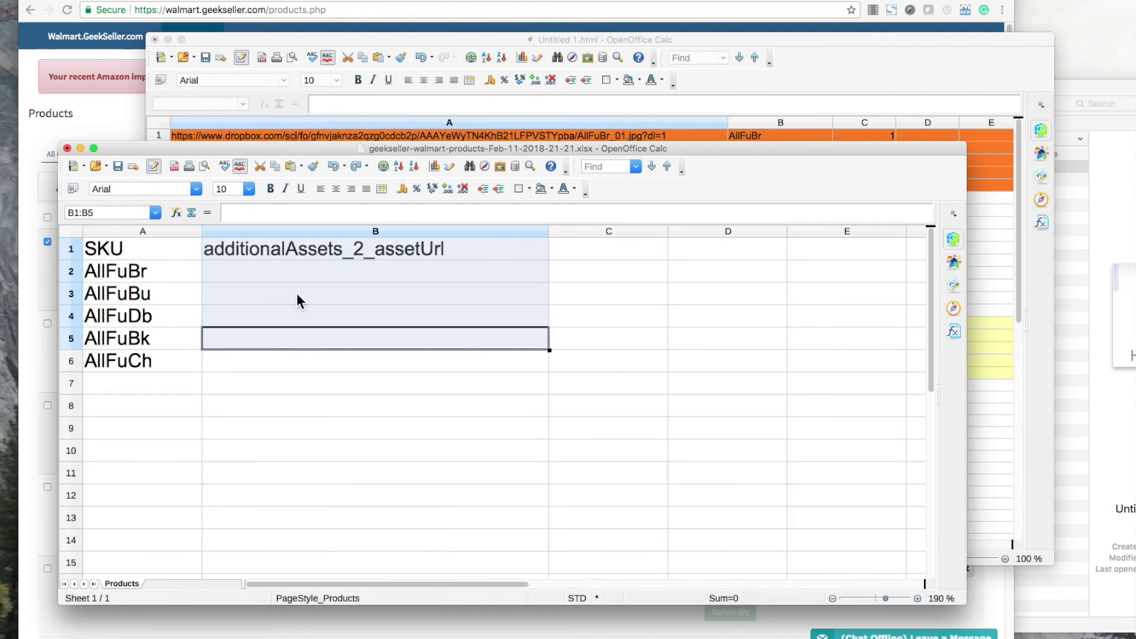
click(279, 268)
key(super+v)
scroll(499, 289, down, 6)
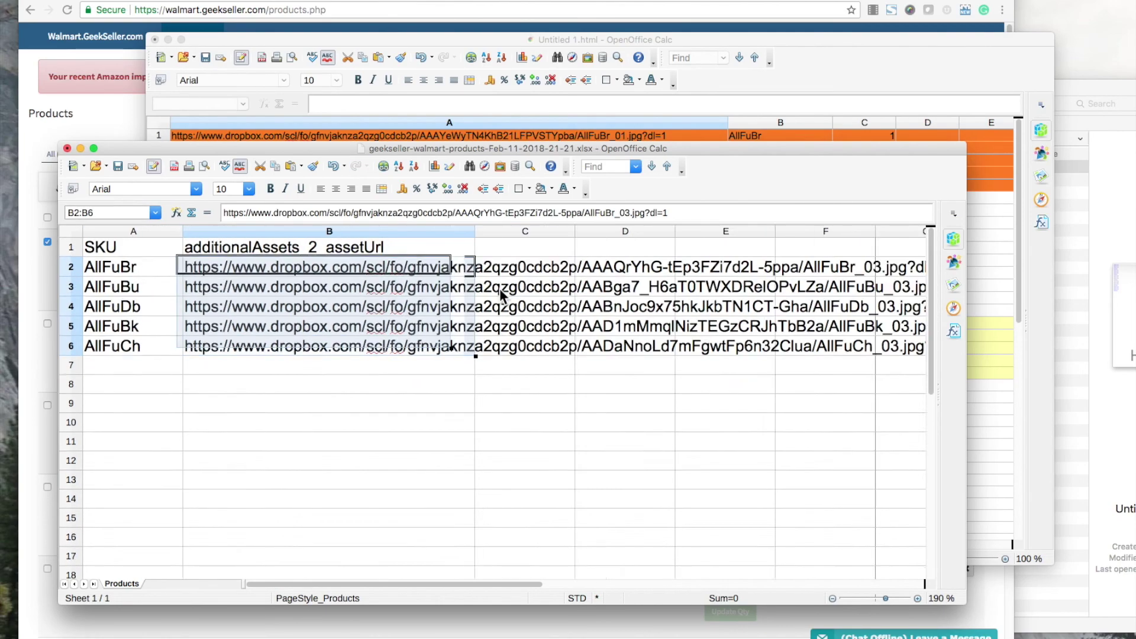
click(358, 400)
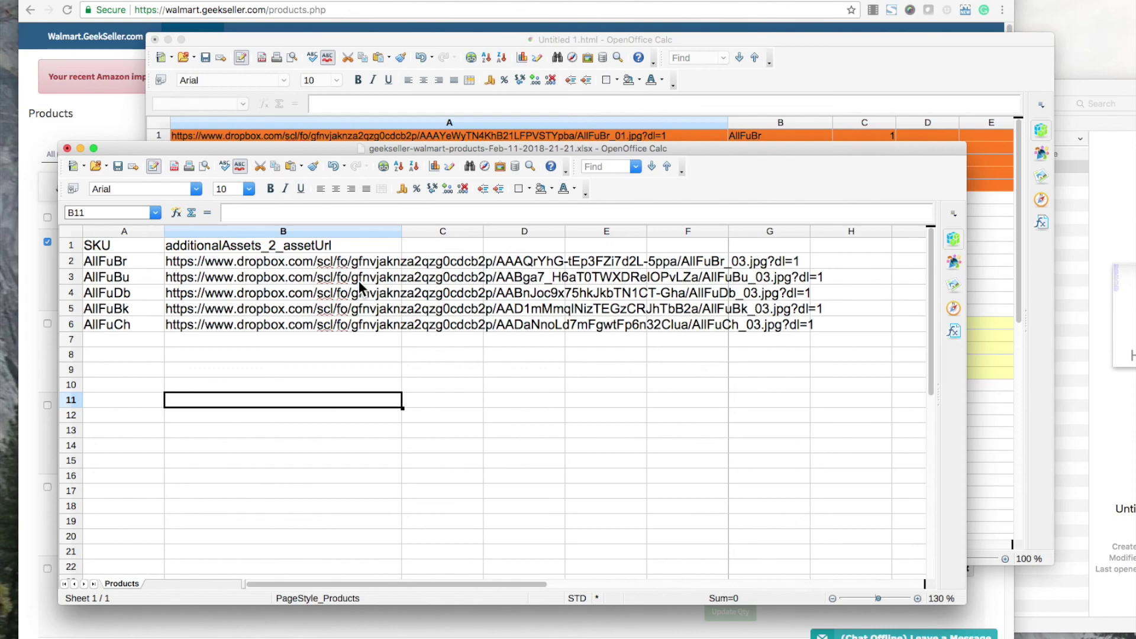
click(248, 262)
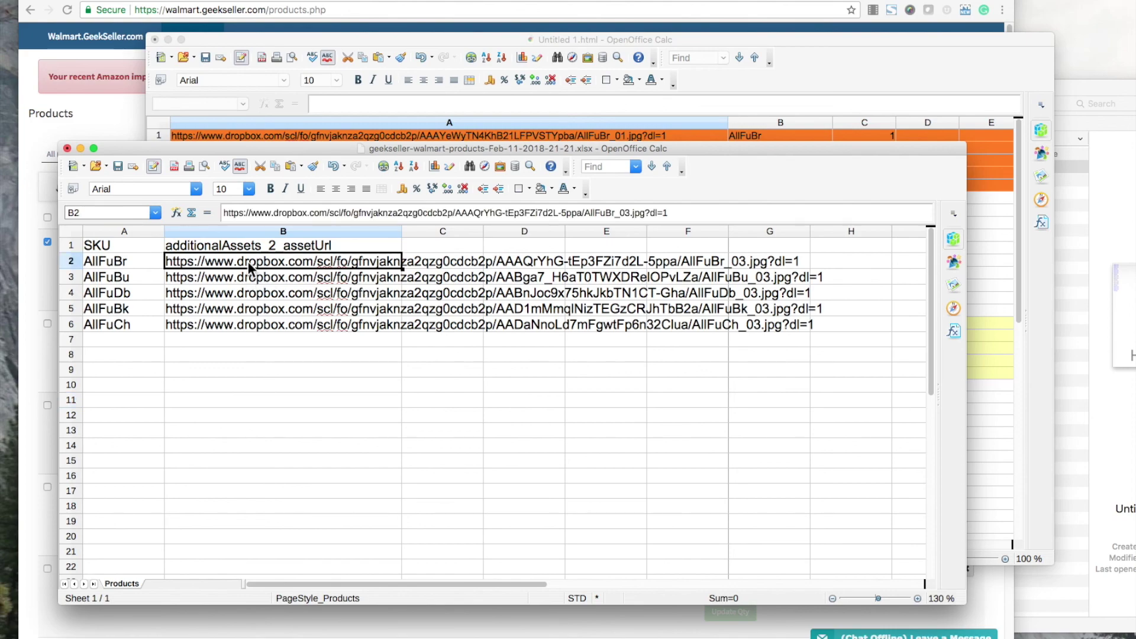